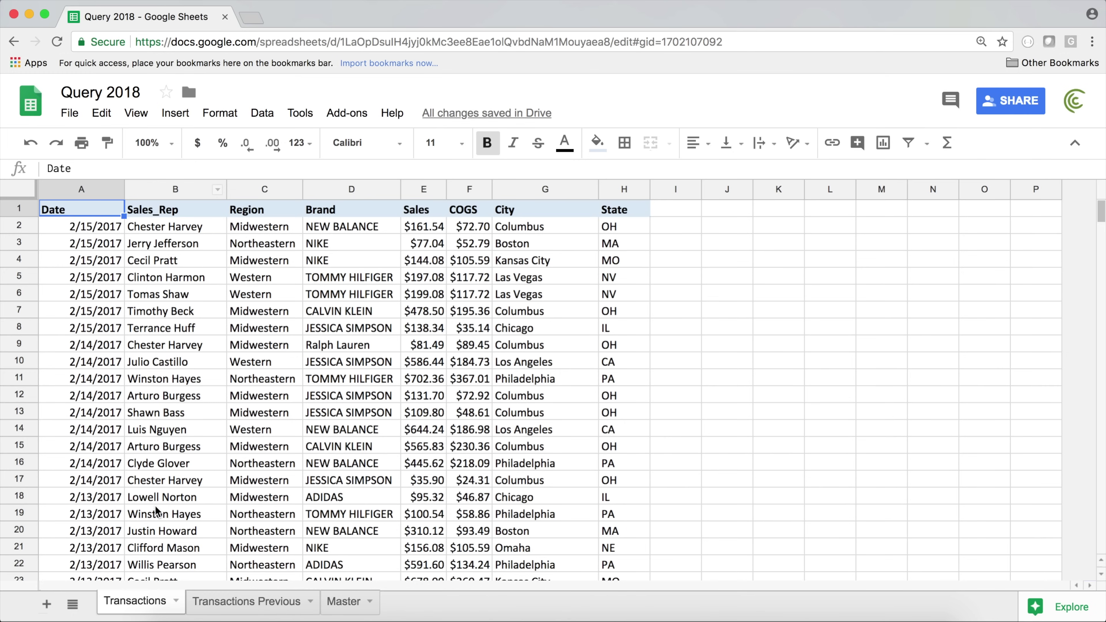
# Step: Inspect the Transactions data by selecting blocks of the Date, Brand and Sales columns
pyautogui.moveTo(70, 211); pyautogui.dragTo(609, 331)
pyautogui.click(348, 446)
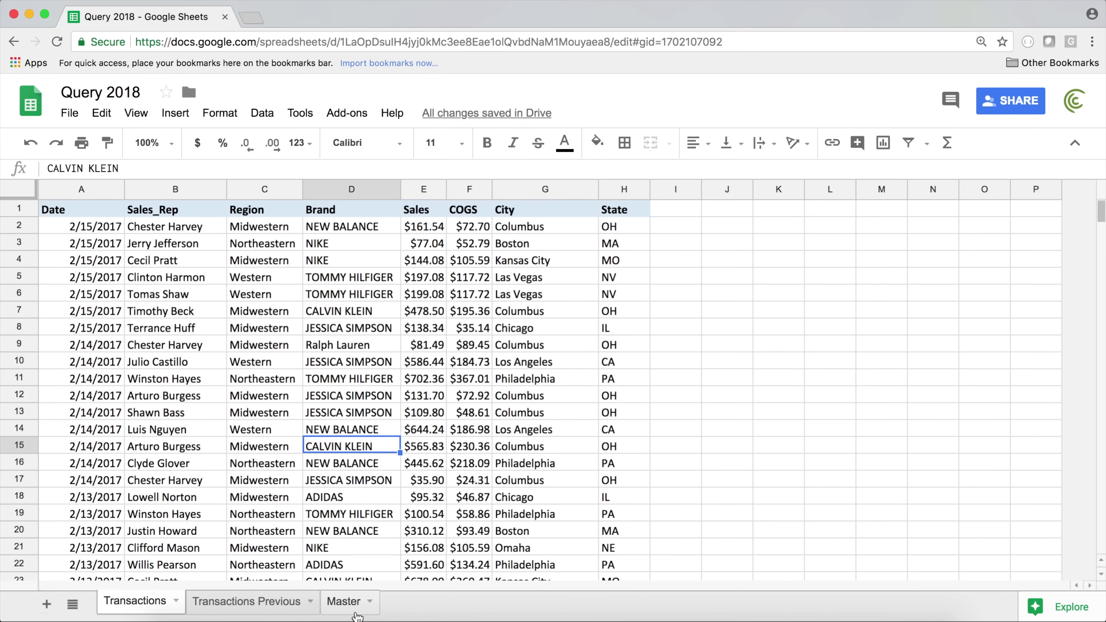
pyautogui.click(75, 210)
pyautogui.moveTo(76, 261); pyautogui.dragTo(79, 396)
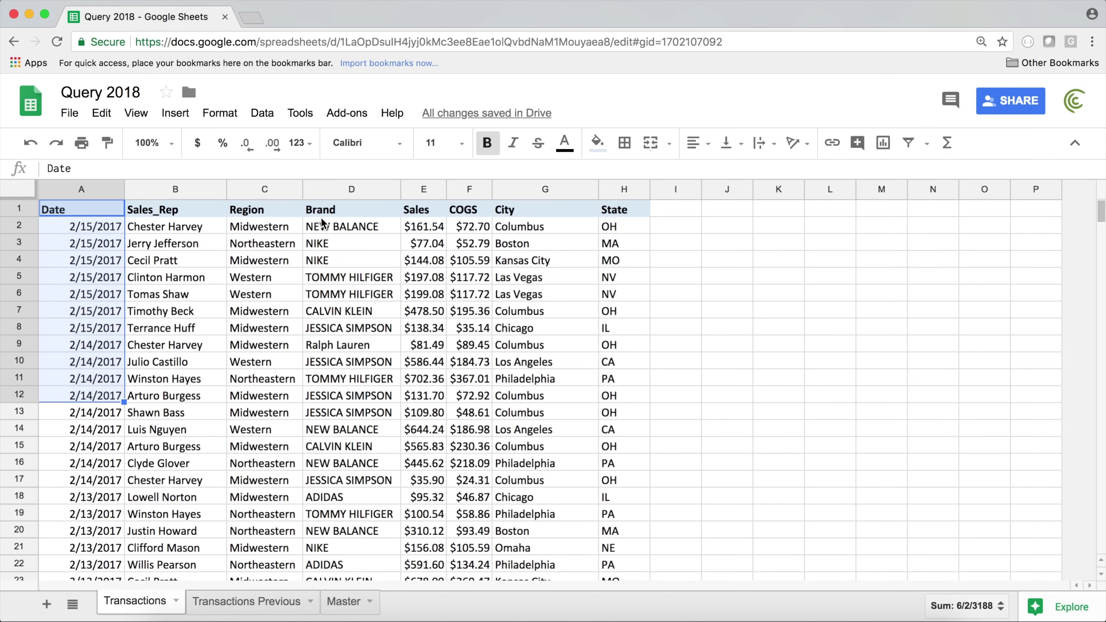
pyautogui.moveTo(348, 216); pyautogui.dragTo(353, 311)
pyautogui.moveTo(420, 212); pyautogui.dragTo(422, 277)
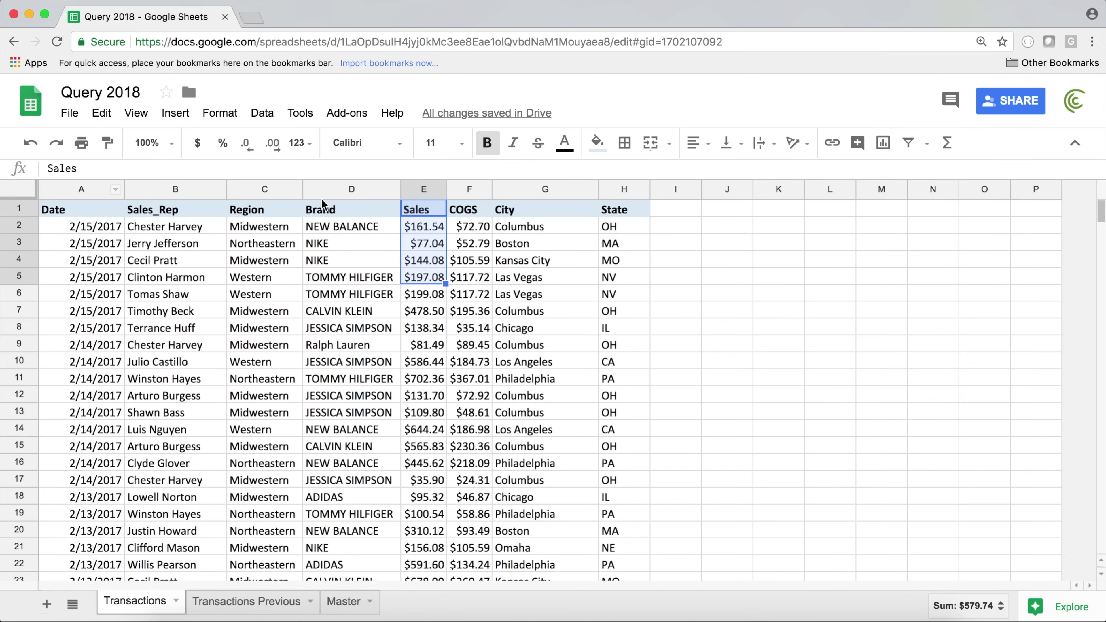
# Step: In Master!A1 enter =QUERY(Transactions!$A$1:$H$2771,"SELECT A, D, E",1) for Date, Brand and Sales
pyautogui.click(334, 606)
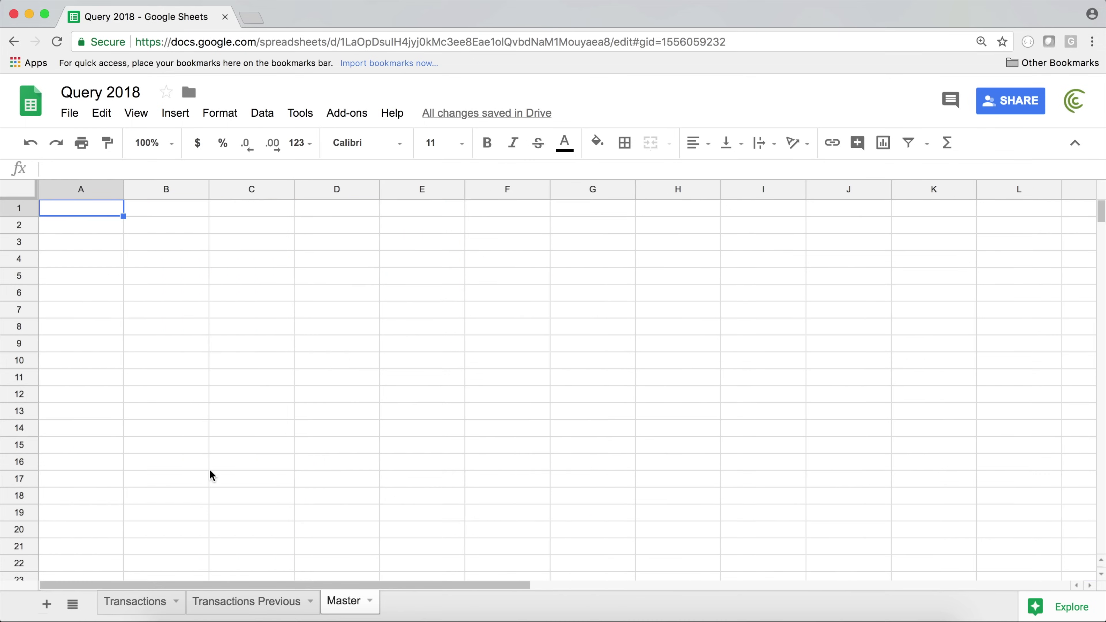
pyautogui.write('=QUE')
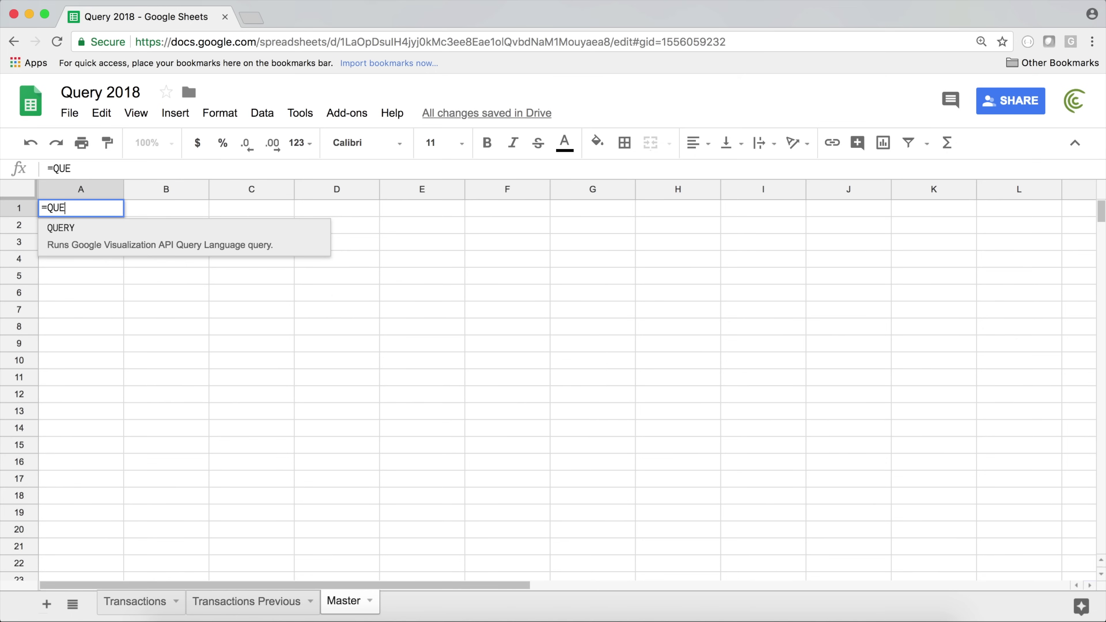
pyautogui.write('RY(')
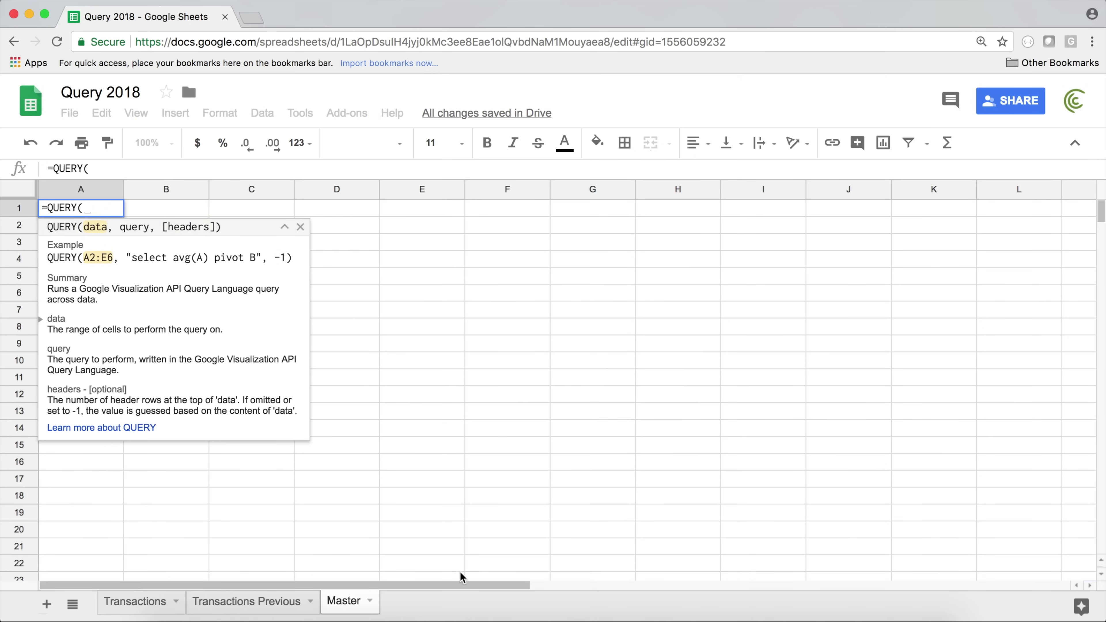
pyautogui.click(161, 609)
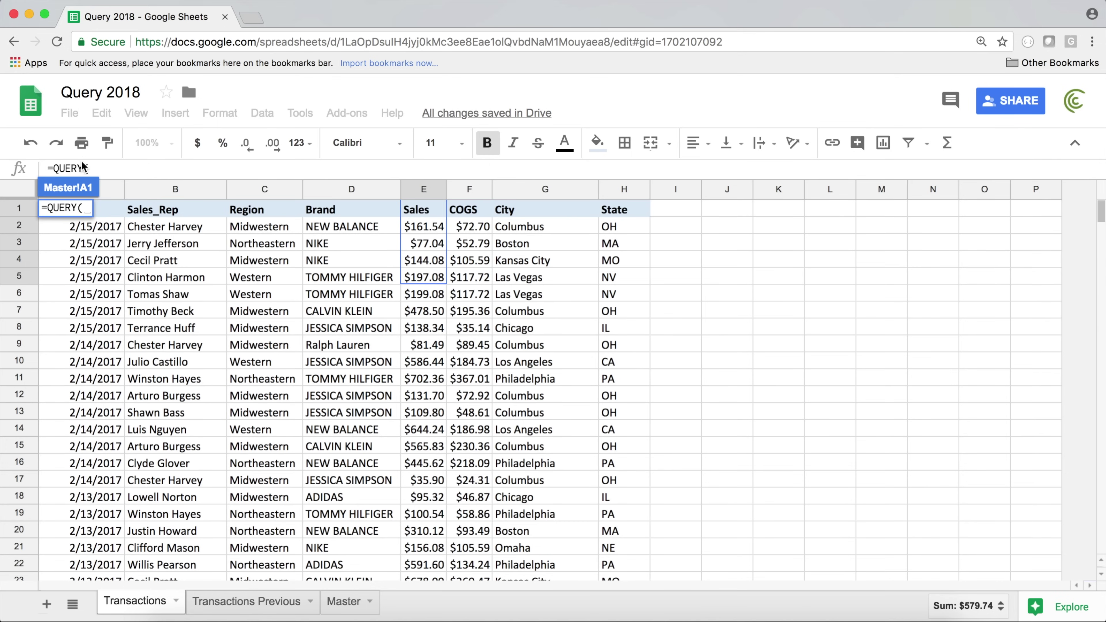
pyautogui.click(613, 213)
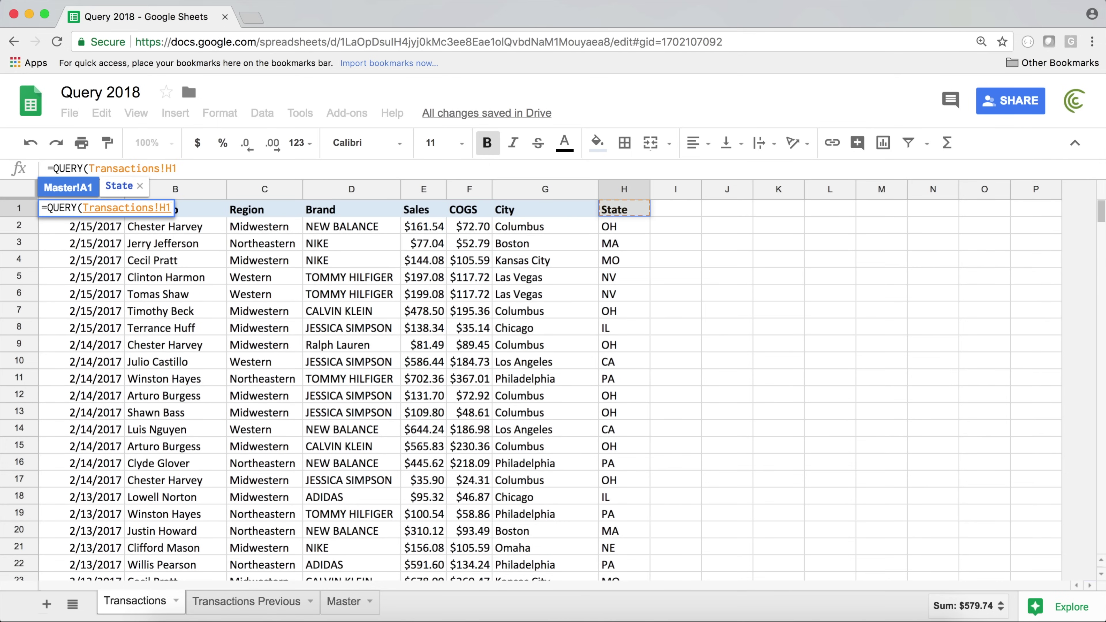
pyautogui.moveTo(629, 210); pyautogui.dragTo(83, 209)
pyautogui.press('super+shift+Down')
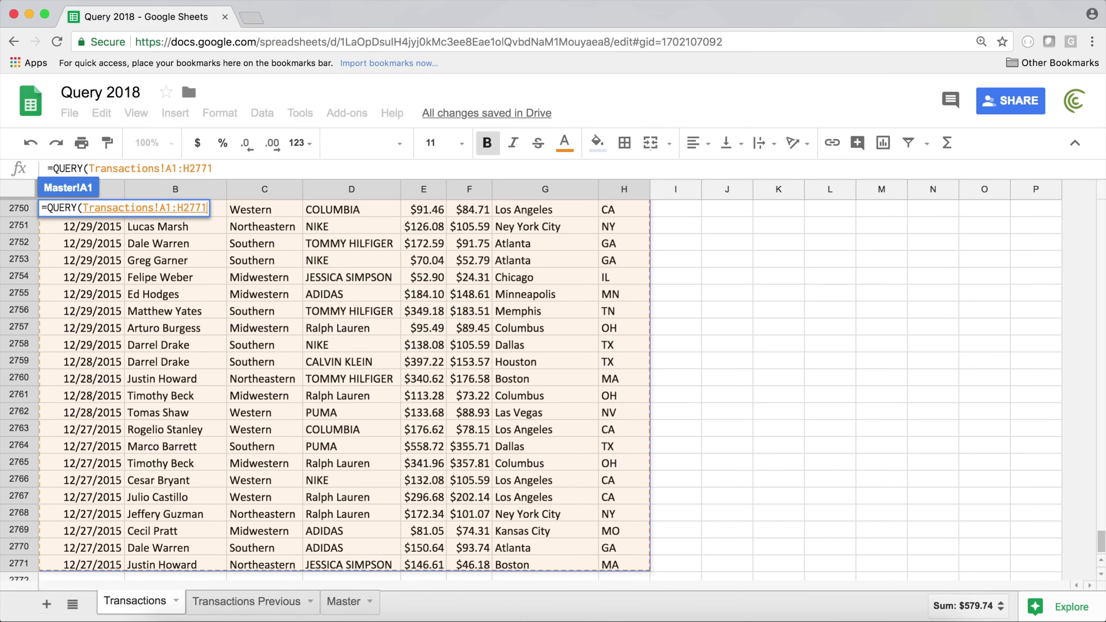
pyautogui.press('F4')
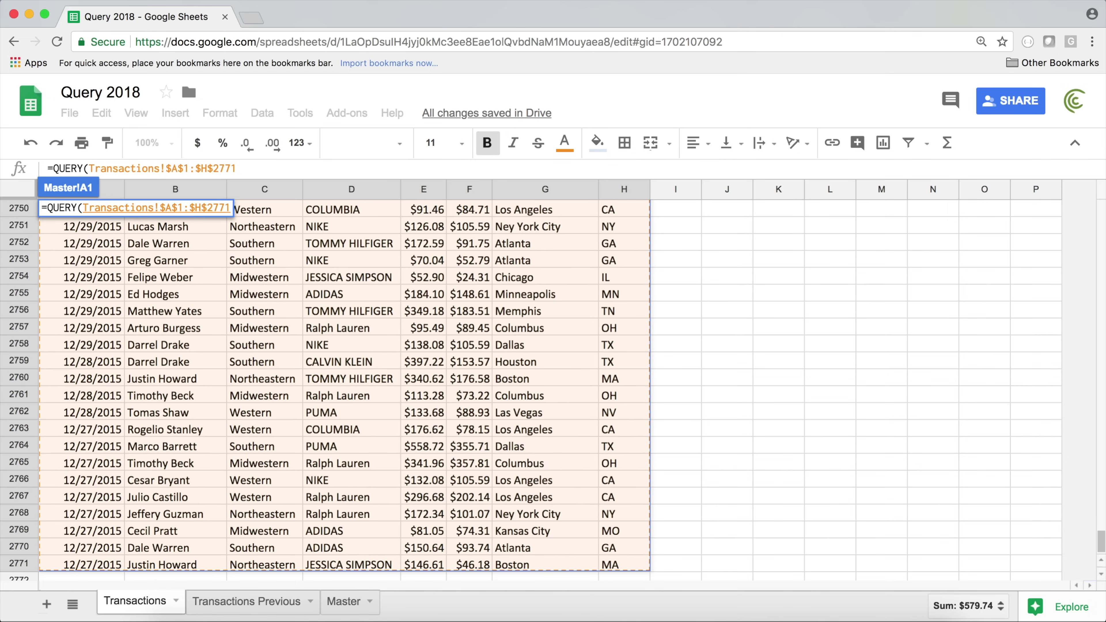
pyautogui.write(',')
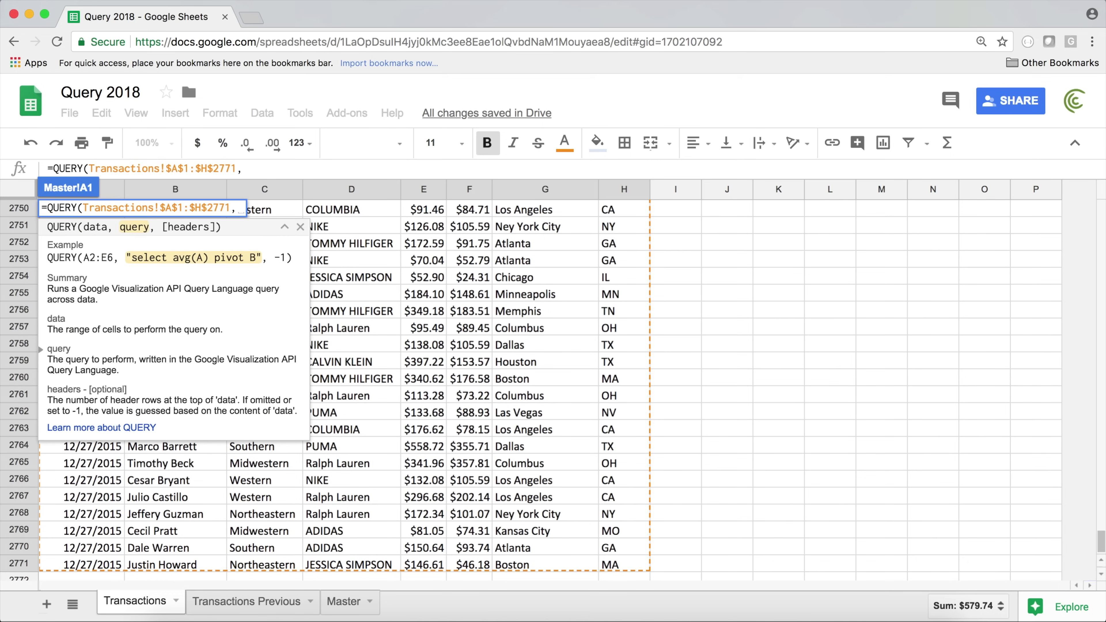
pyautogui.write('"SELECT A, D, E')
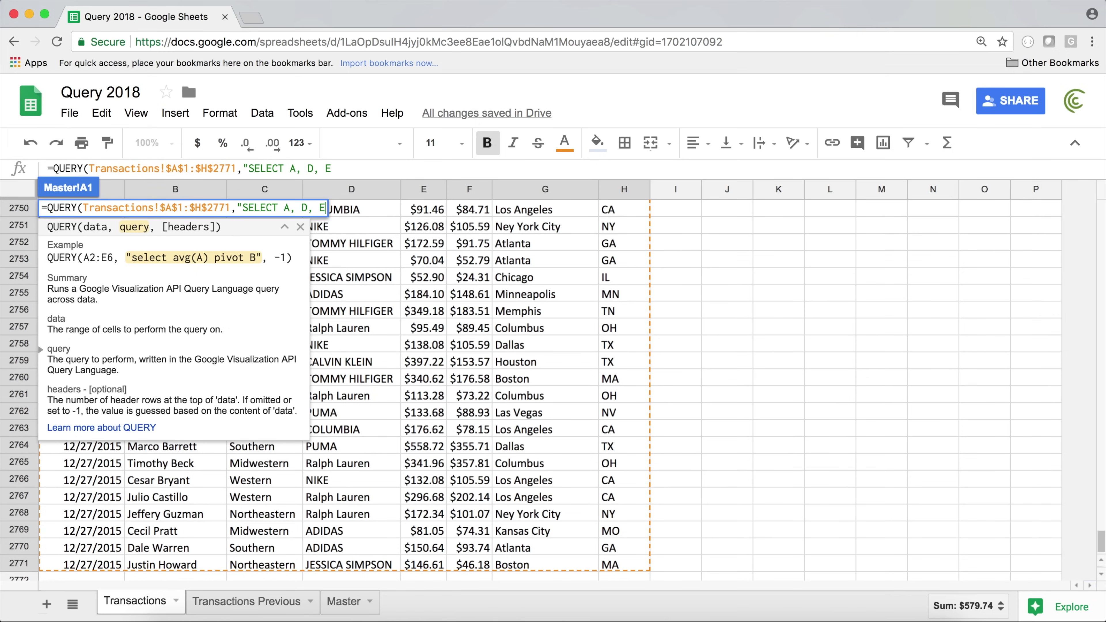
pyautogui.write('",1')
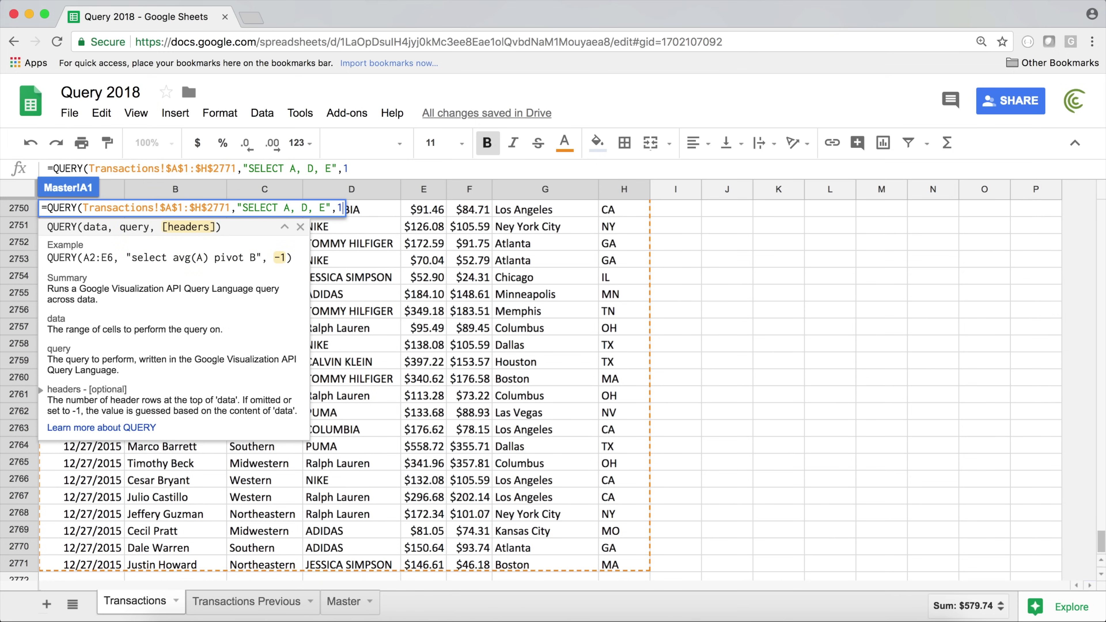
pyautogui.write(')')
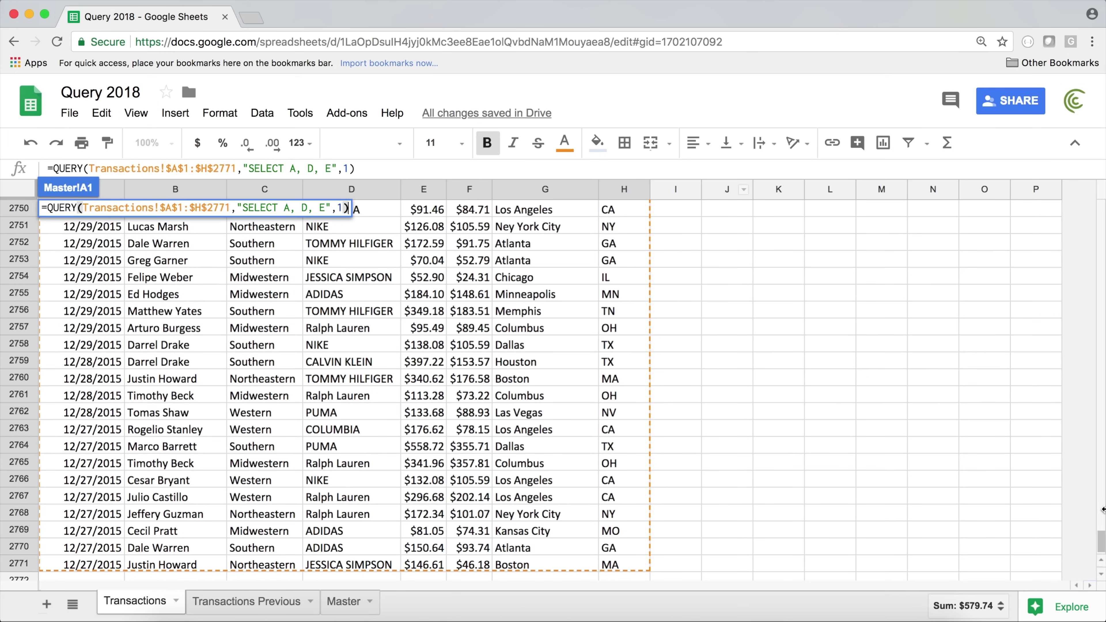
pyautogui.moveTo(1102, 544); pyautogui.dragTo(1076, 185)
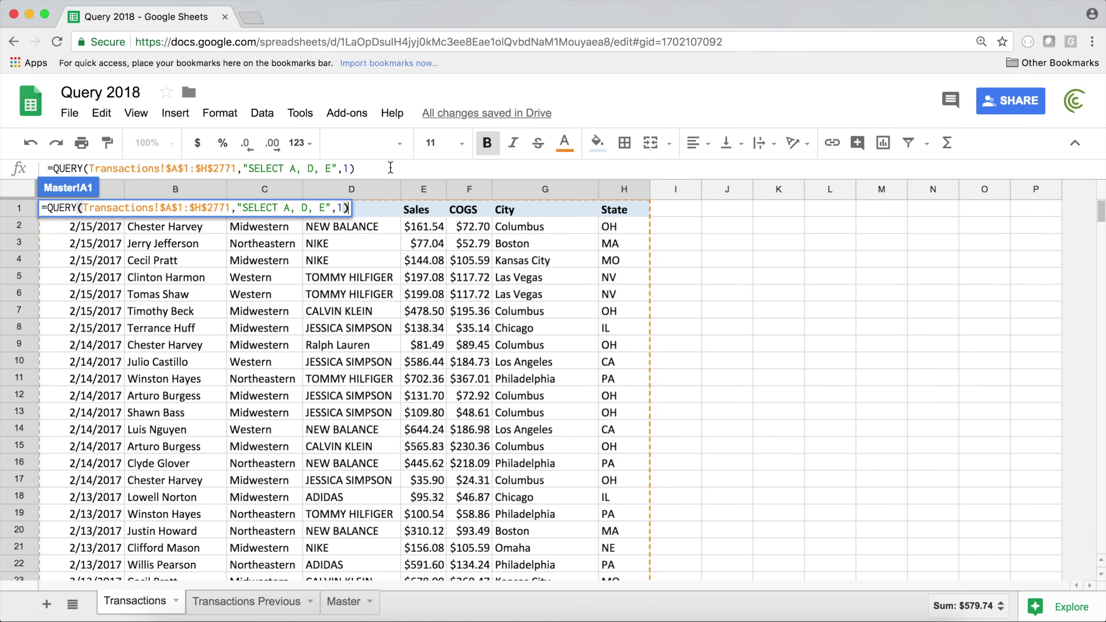
pyautogui.press('Return')
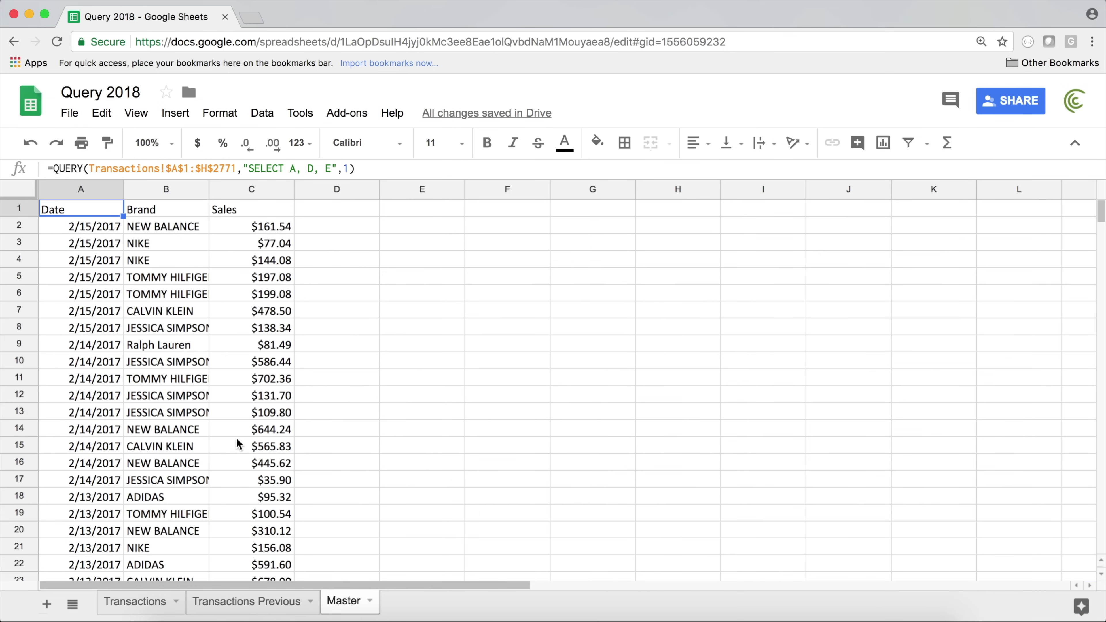
# Step: Widen column B and add label A 'Start Date' to the A1 query
pyautogui.moveTo(207, 190); pyautogui.dragTo(223, 190)
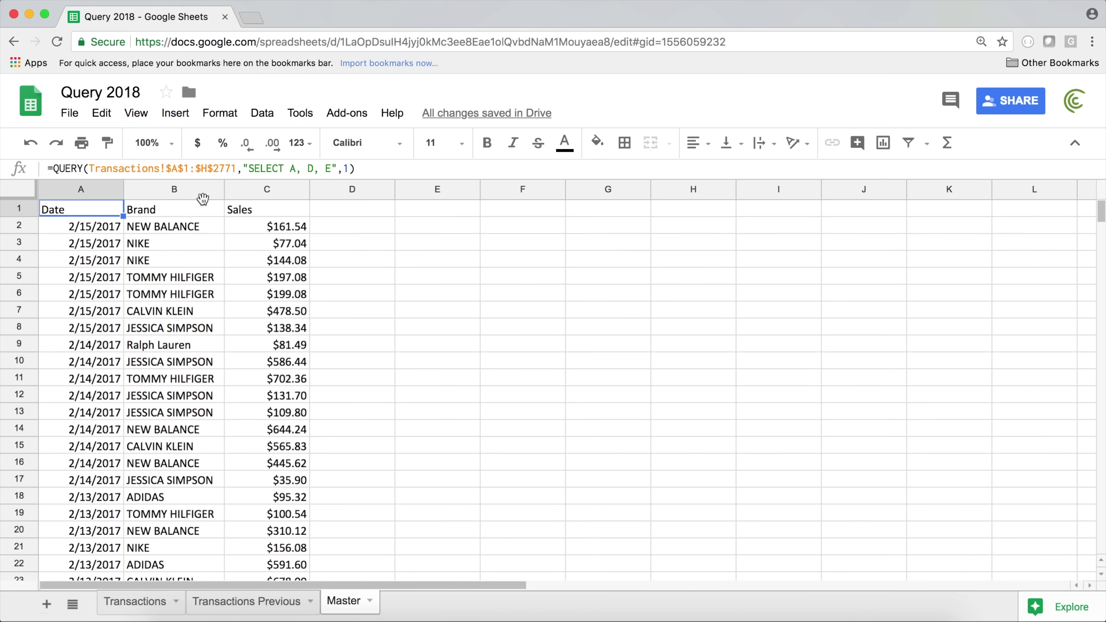
pyautogui.click(324, 170)
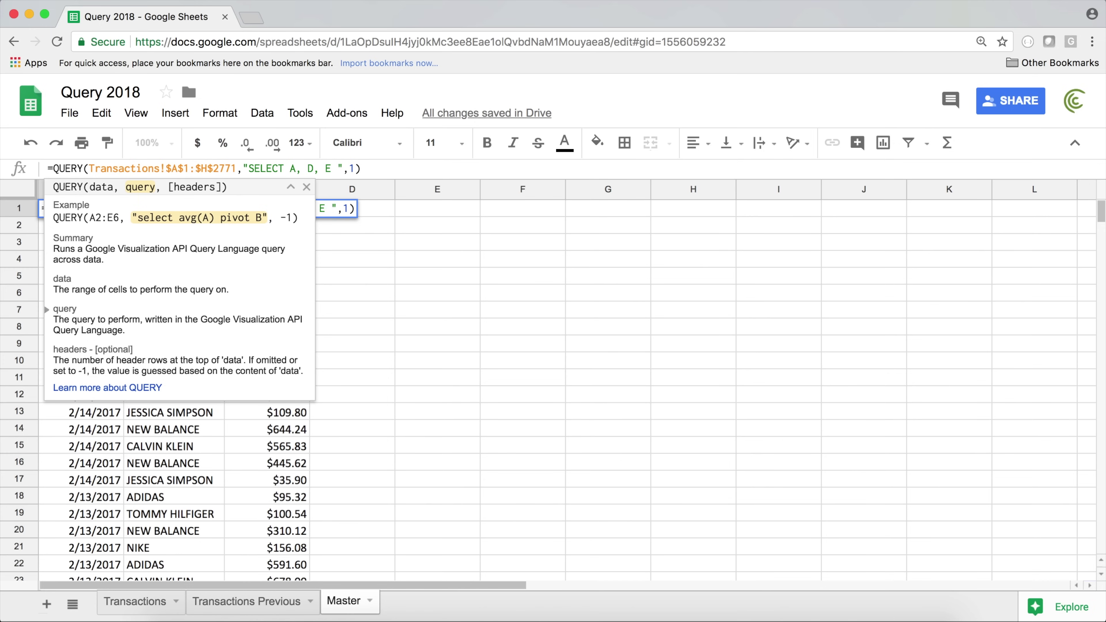
pyautogui.write('lBE')
pyautogui.press('BackSpace')
pyautogui.press('BackSpace')
pyautogui.press('BackSpace')
pyautogui.write('label')
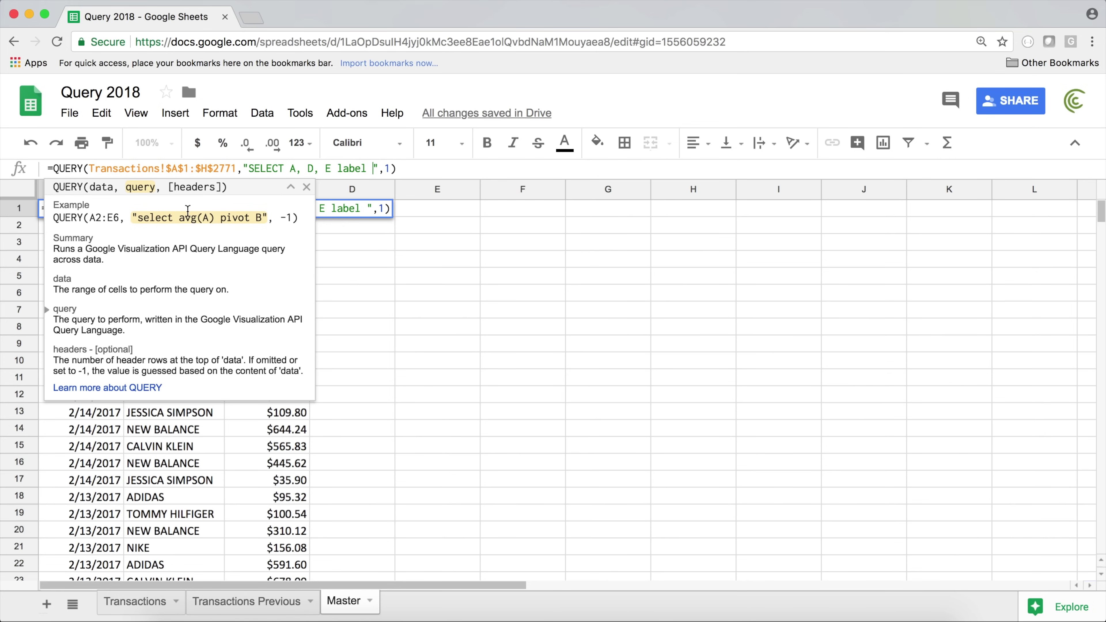
pyautogui.write('A')
pyautogui.write(" '")
pyautogui.write("'")
pyautogui.write('Start Da')
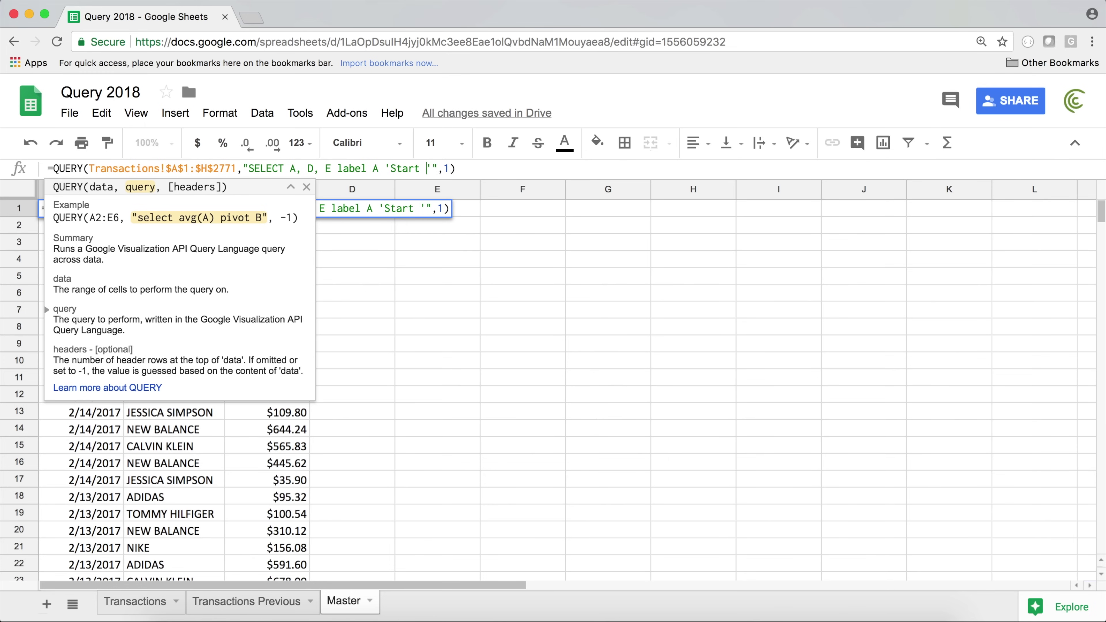
pyautogui.write('te')
pyautogui.press('Return')
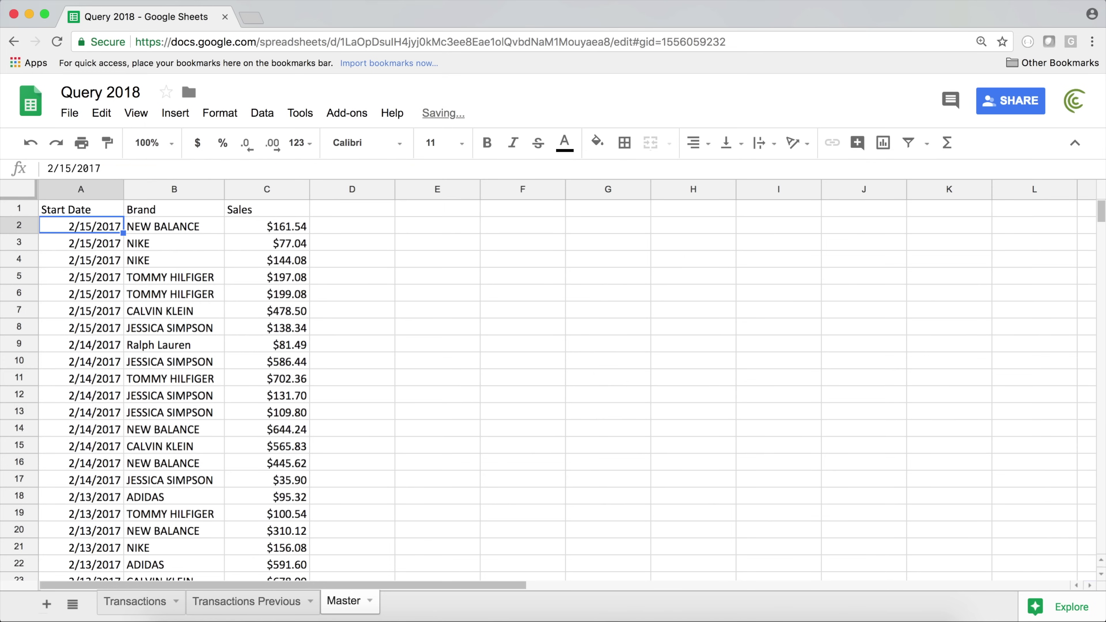
# Step: Review the Start Date, Brand and Sales headers and reopen A1's query for editing
pyautogui.click(87, 211)
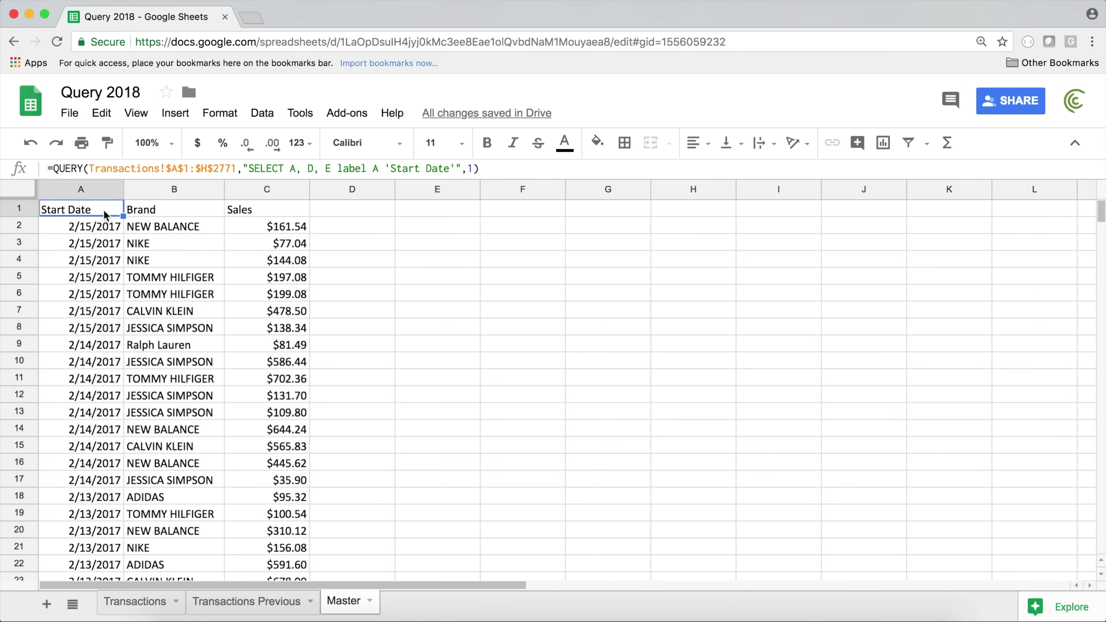
pyautogui.click(182, 210)
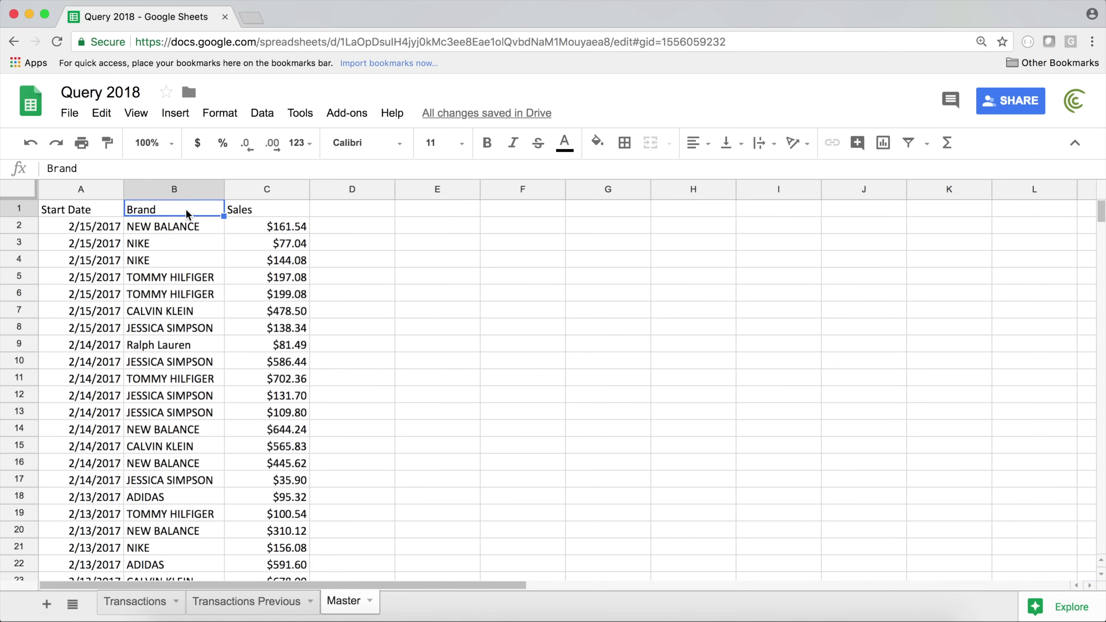
pyautogui.click(293, 213)
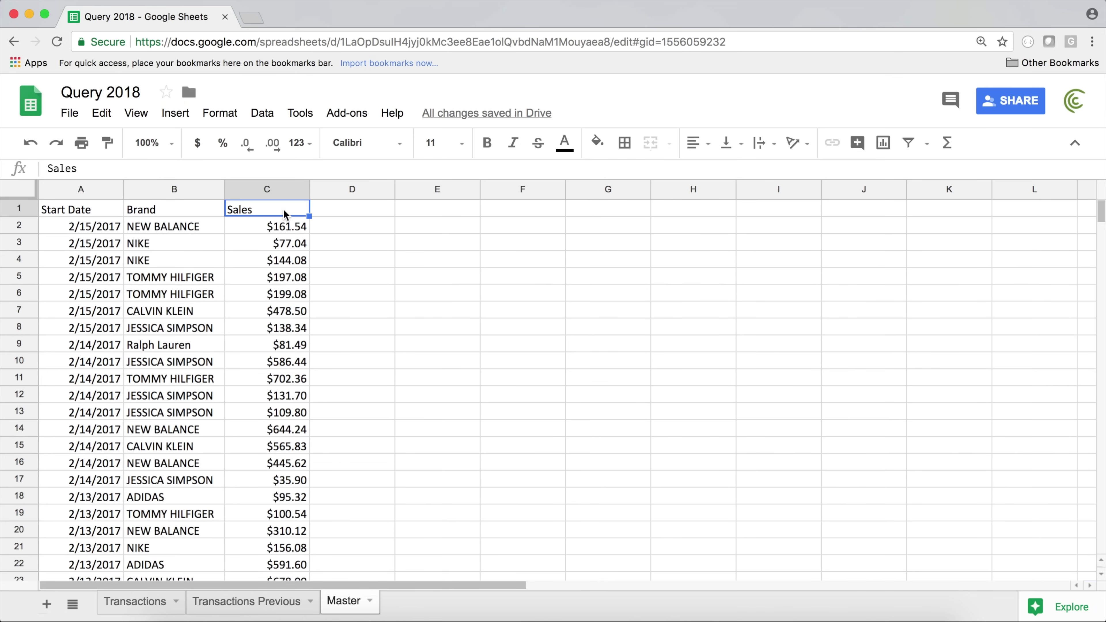
pyautogui.doubleClick(61, 208)
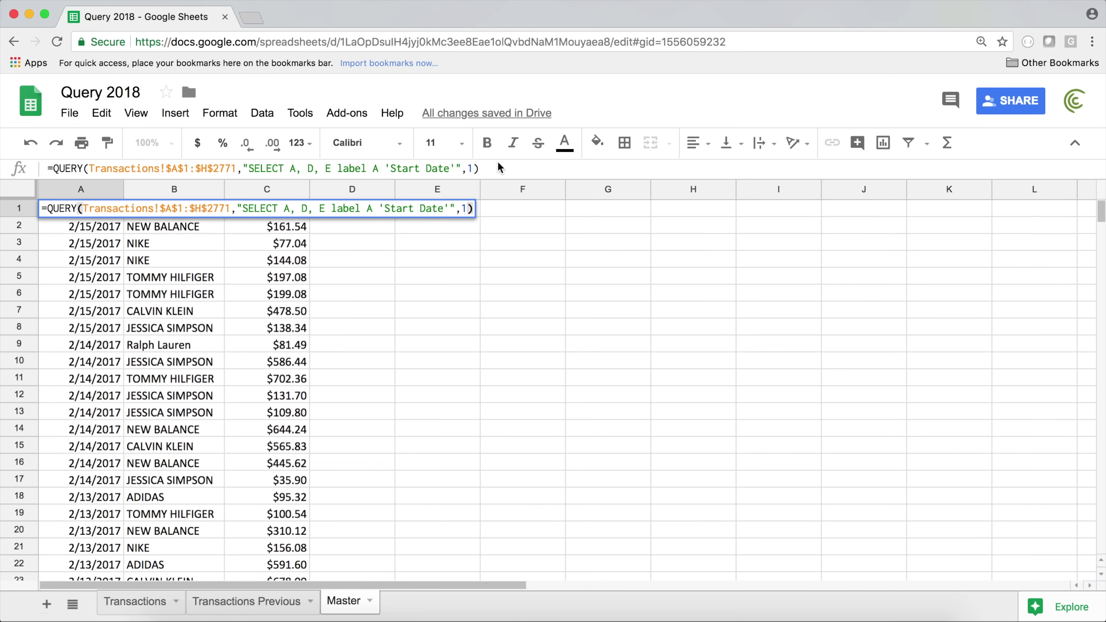
pyautogui.click(343, 169)
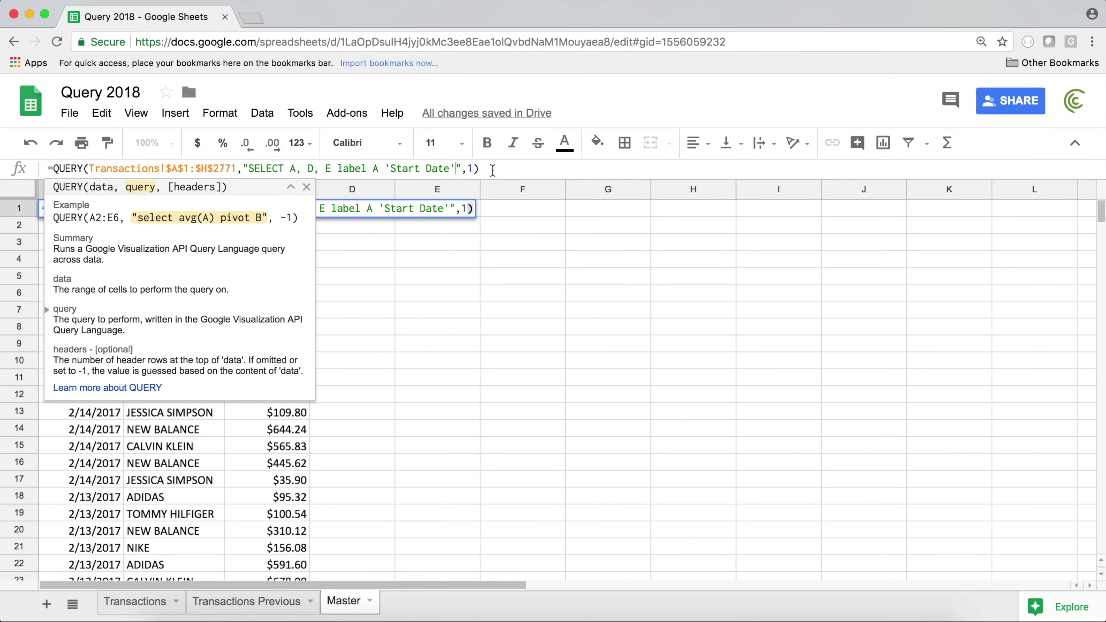
# Step: Extend the label clause with E 'Total' so the Sales header reads Total
pyautogui.write(',')
pyautogui.moveTo(338, 168); pyautogui.dragTo(462, 170)
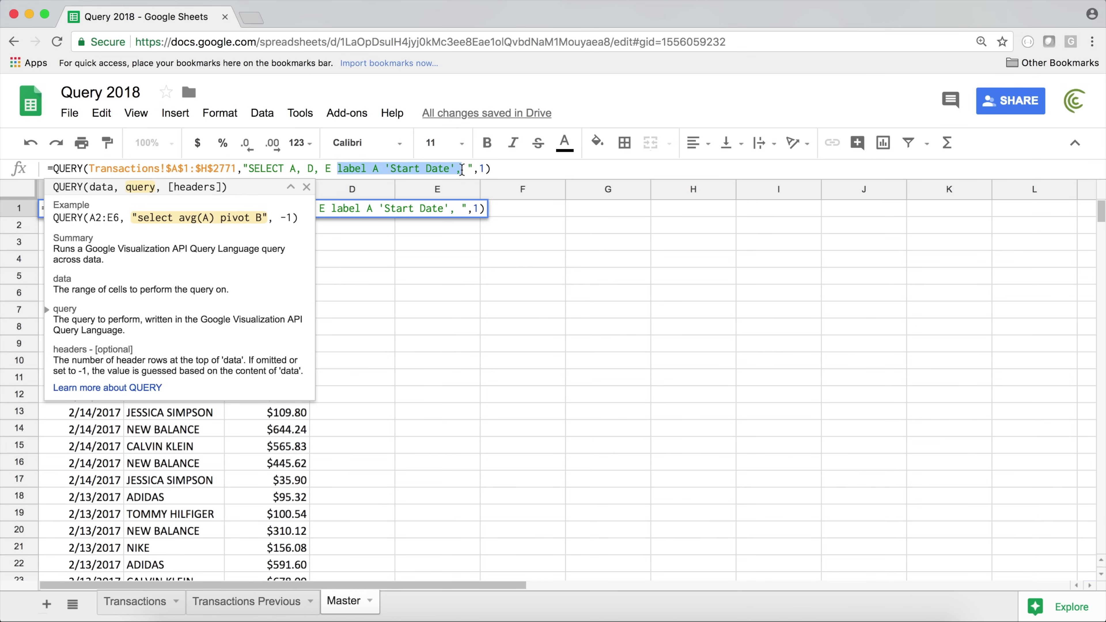
pyautogui.click(462, 170)
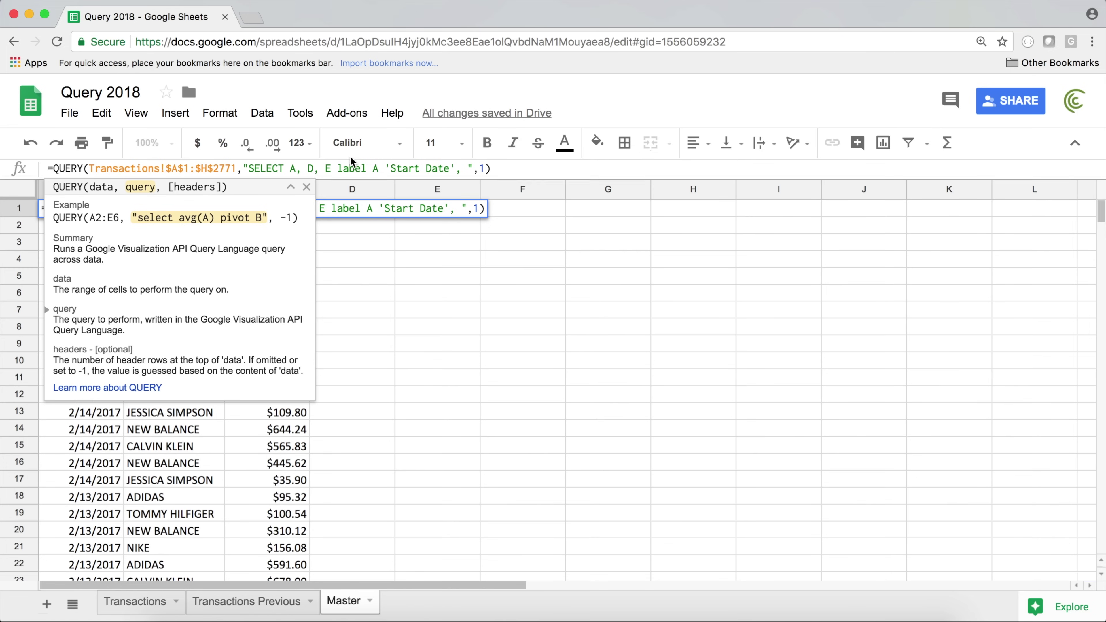
pyautogui.doubleClick(329, 169)
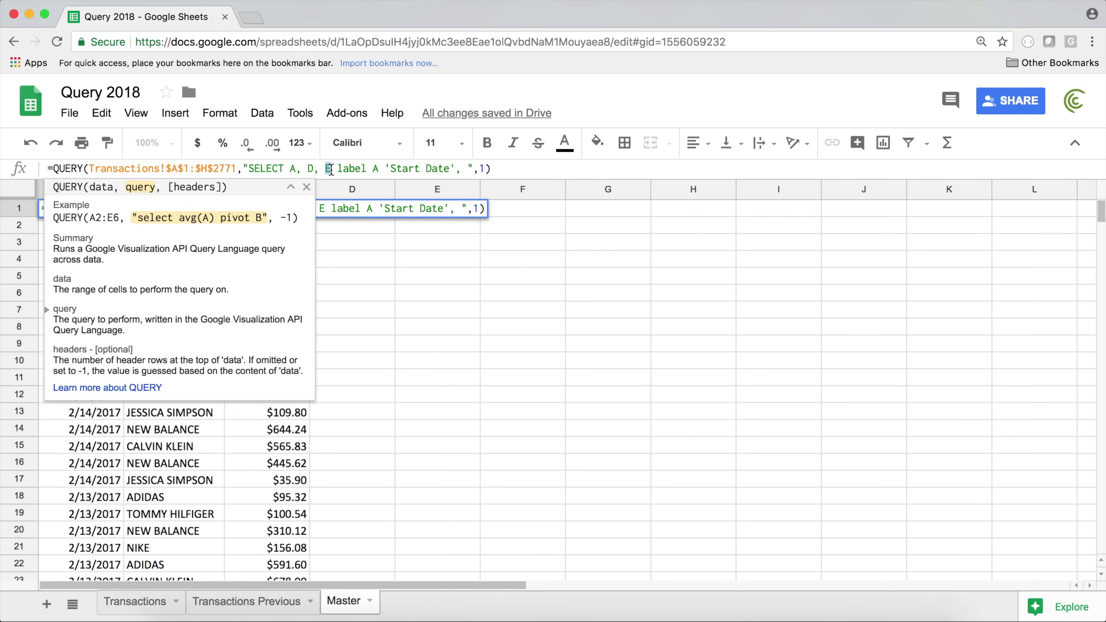
pyautogui.click(465, 169)
pyautogui.write('E')
pyautogui.press('BackSpace')
pyautogui.write("E ''")
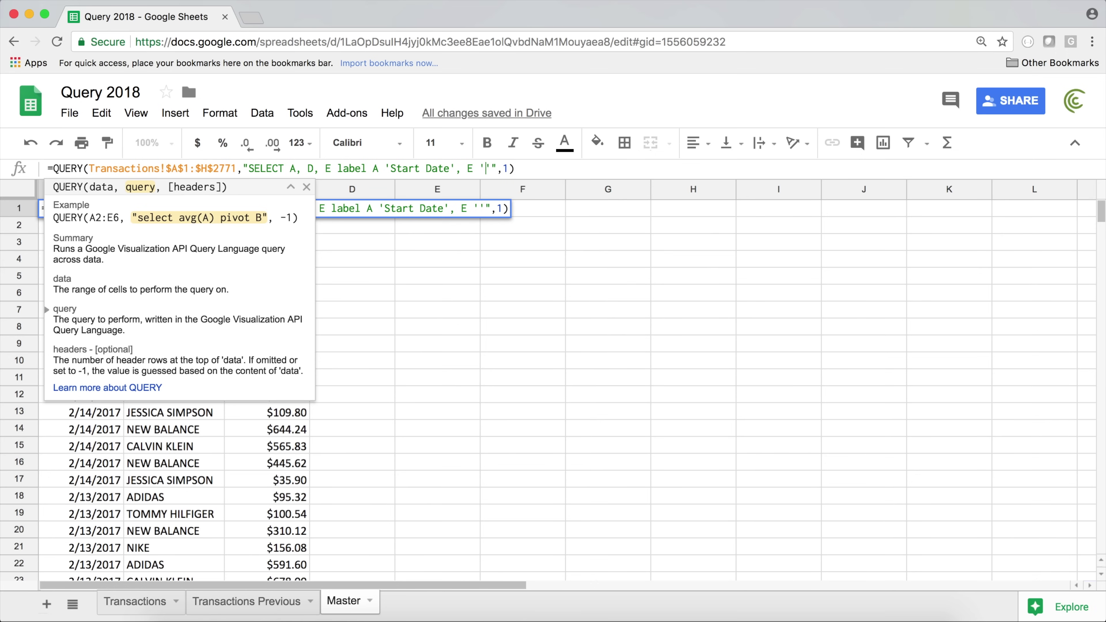
pyautogui.write('Total')
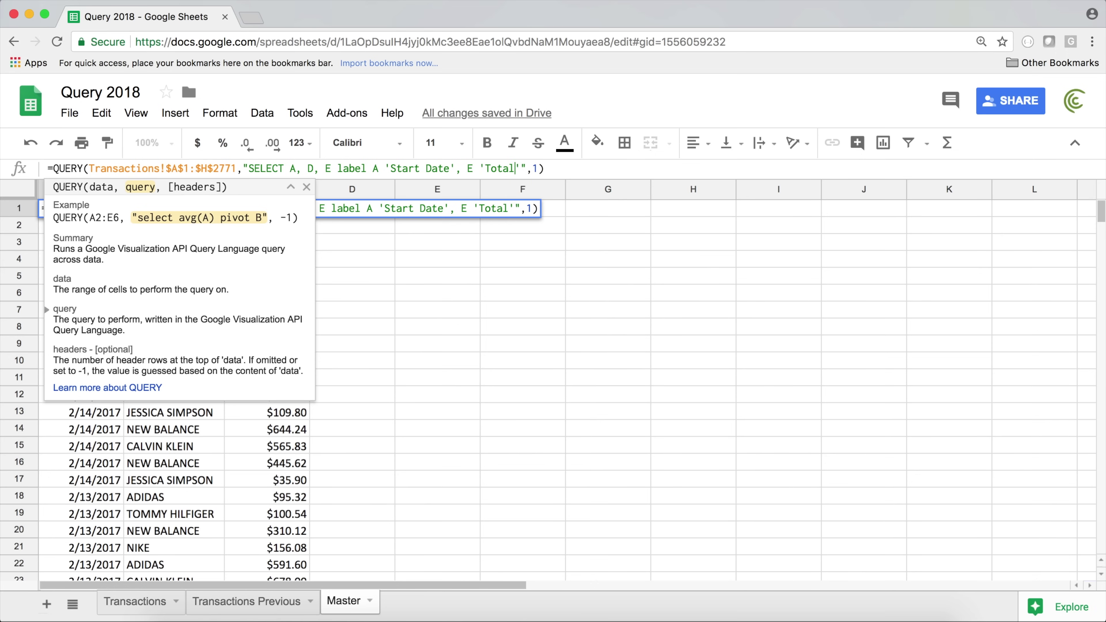
pyautogui.press('Return')
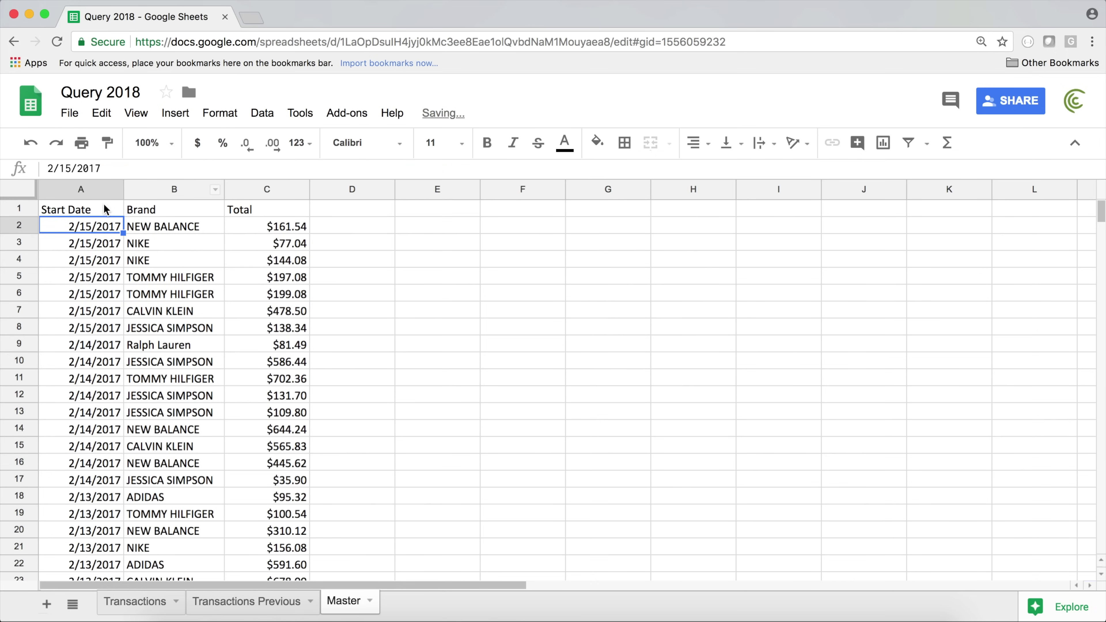
# Step: Check the new Total header against the A1 query formula
pyautogui.click(90, 213)
pyautogui.click(237, 212)
pyautogui.click(111, 209)
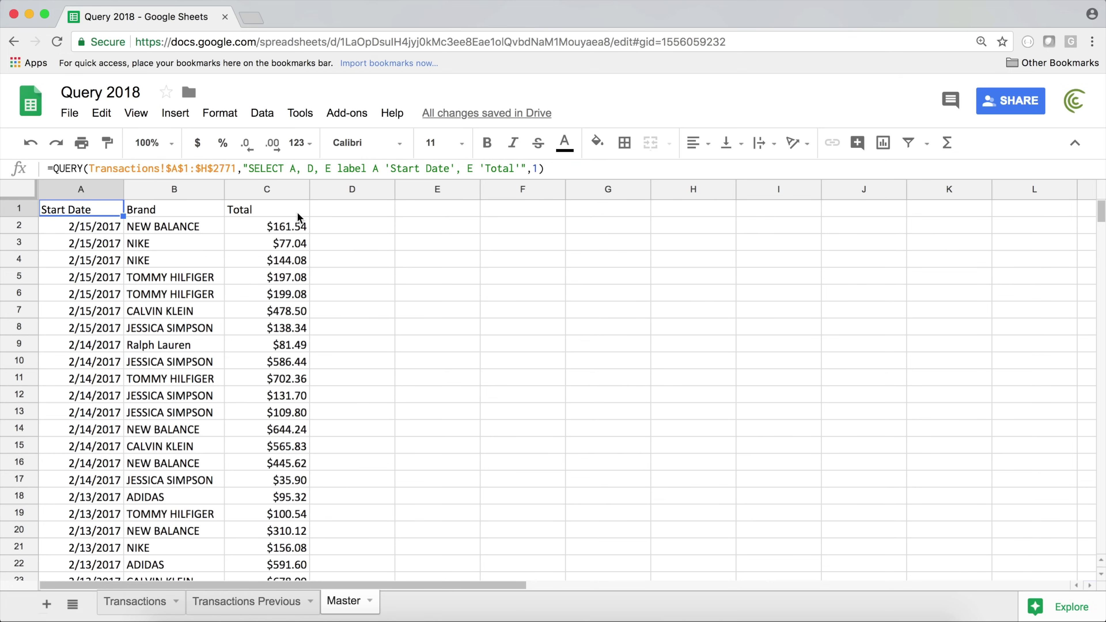
# Step: Replace the query string with "SELECT YEAR(A), SUM(E) GROUP BY YEAR(A)"
pyautogui.click(550, 167)
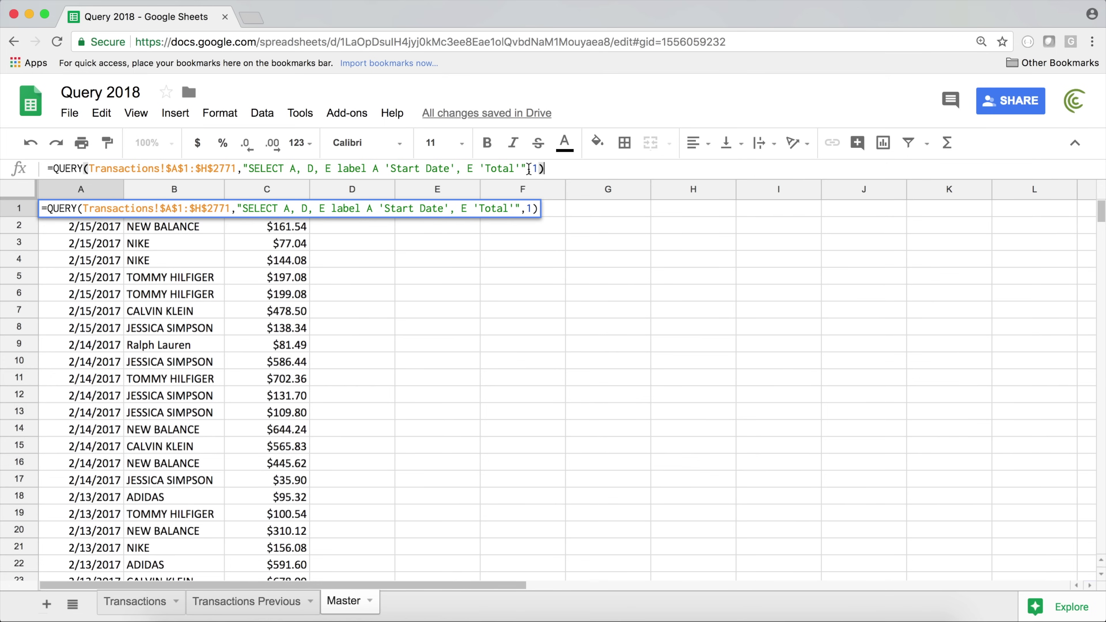
pyautogui.moveTo(521, 168); pyautogui.dragTo(249, 169)
pyautogui.press('BackSpace')
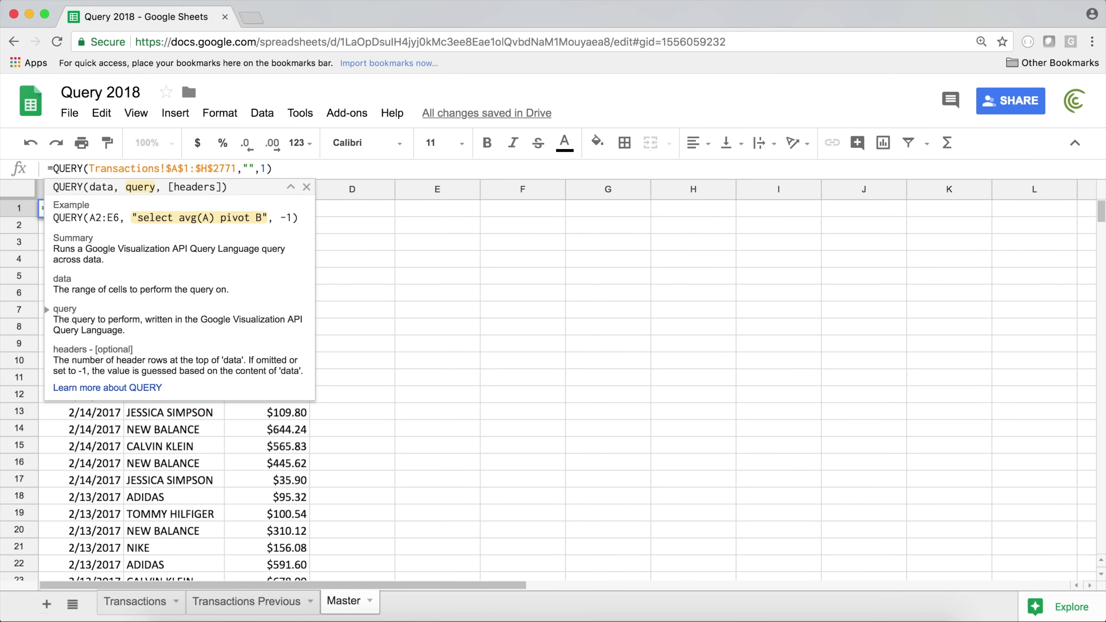
pyautogui.write('SELECT')
pyautogui.write('YEAR(')
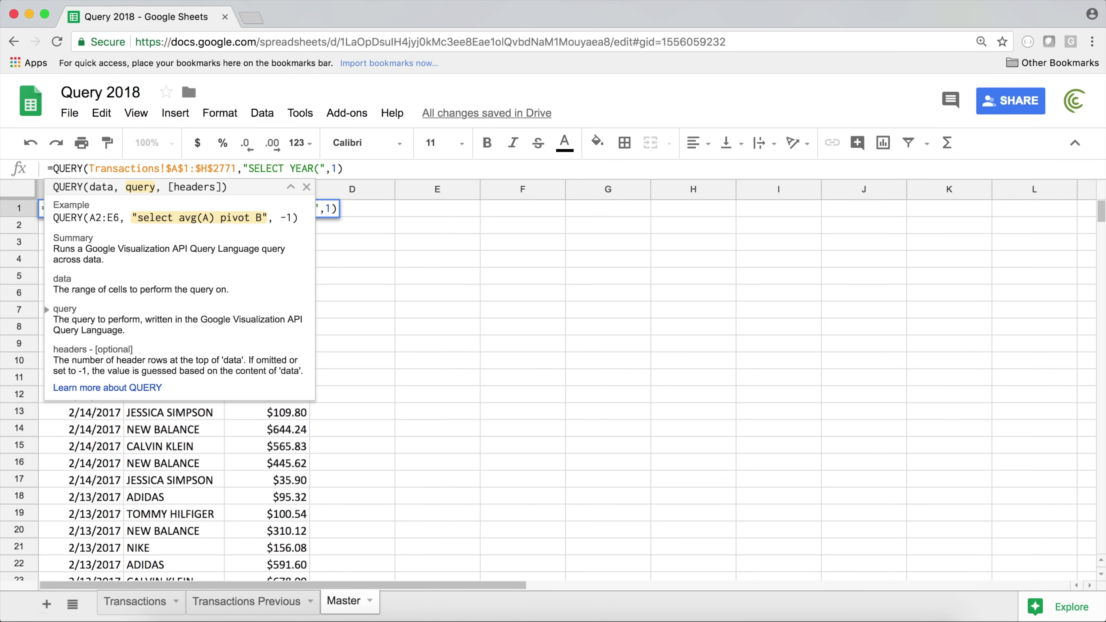
pyautogui.write('A')
pyautogui.write(')')
pyautogui.write(', ')
pyautogui.write('SUM(')
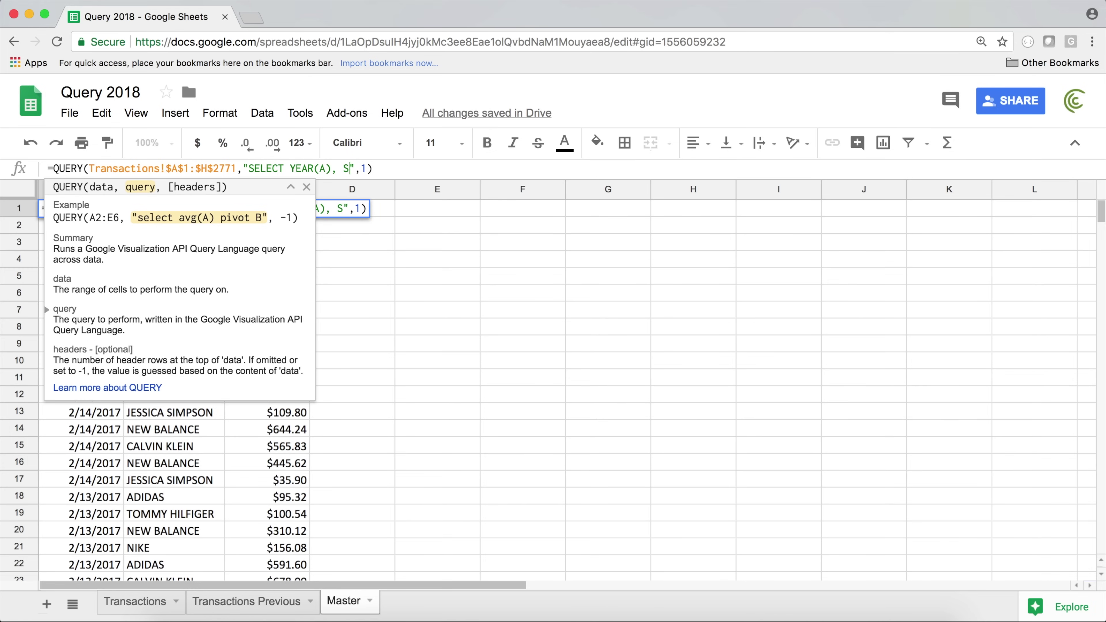
pyautogui.write('E)')
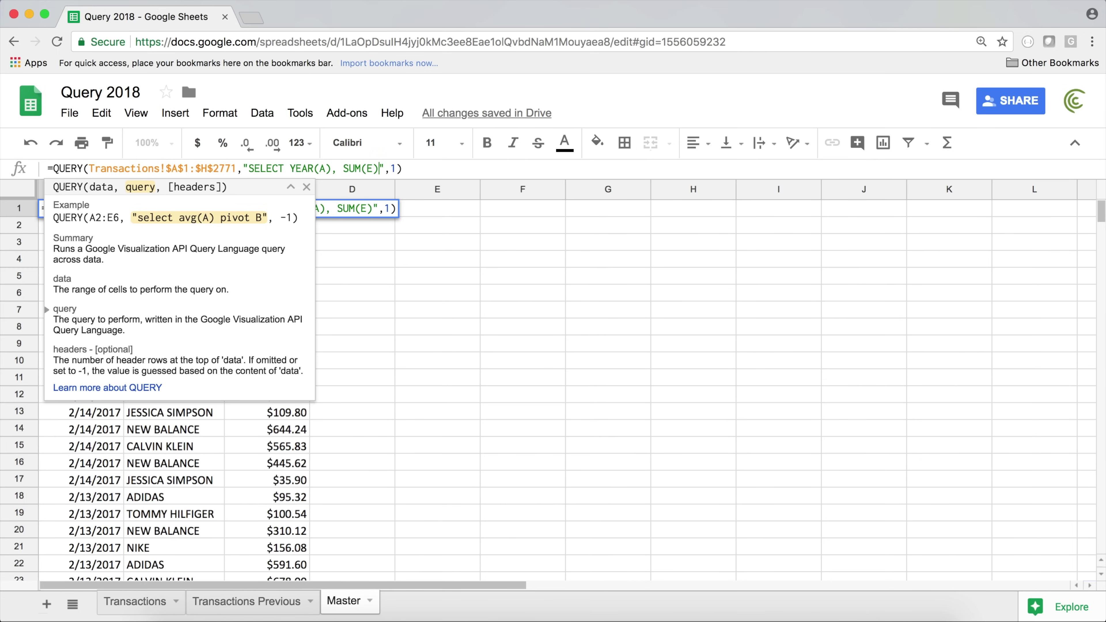
pyautogui.write(' GROUP ')
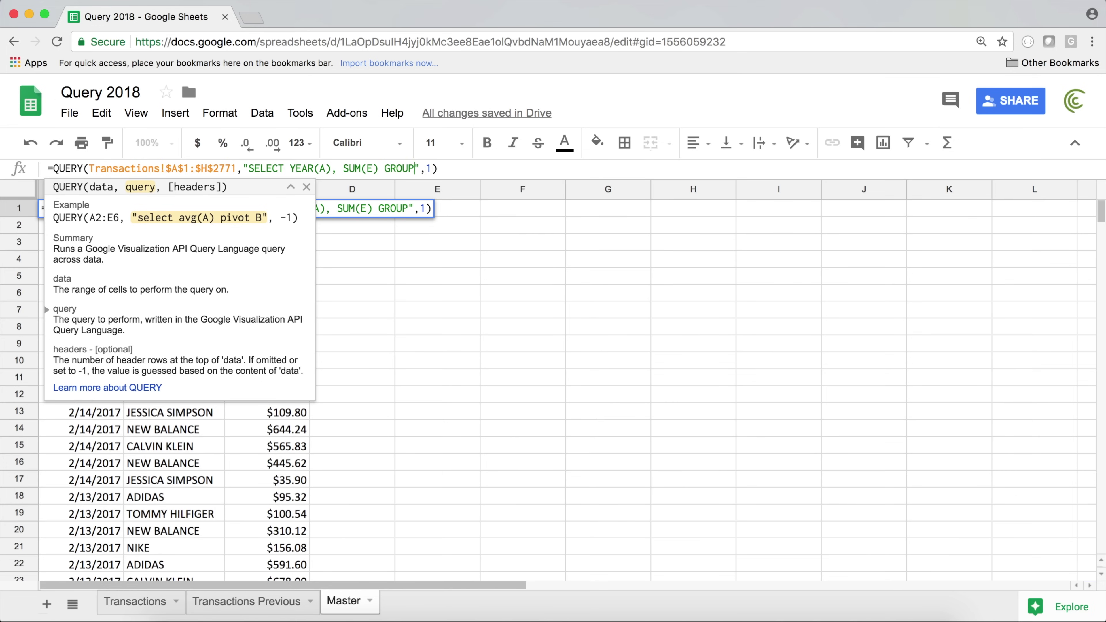
pyautogui.write('BY ')
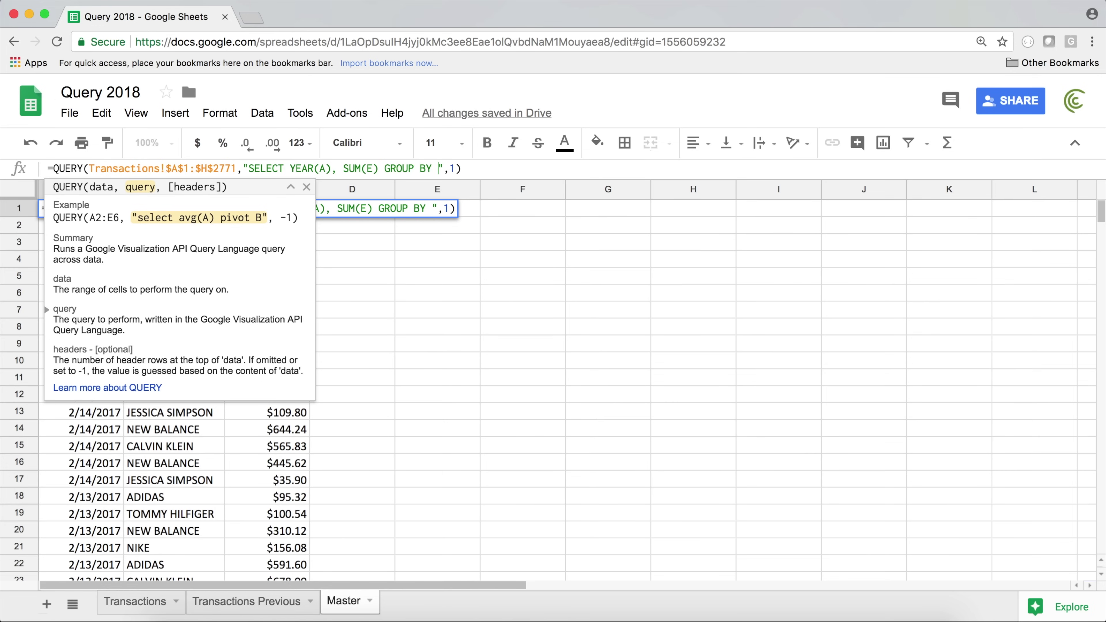
pyautogui.write('YEAR(A')
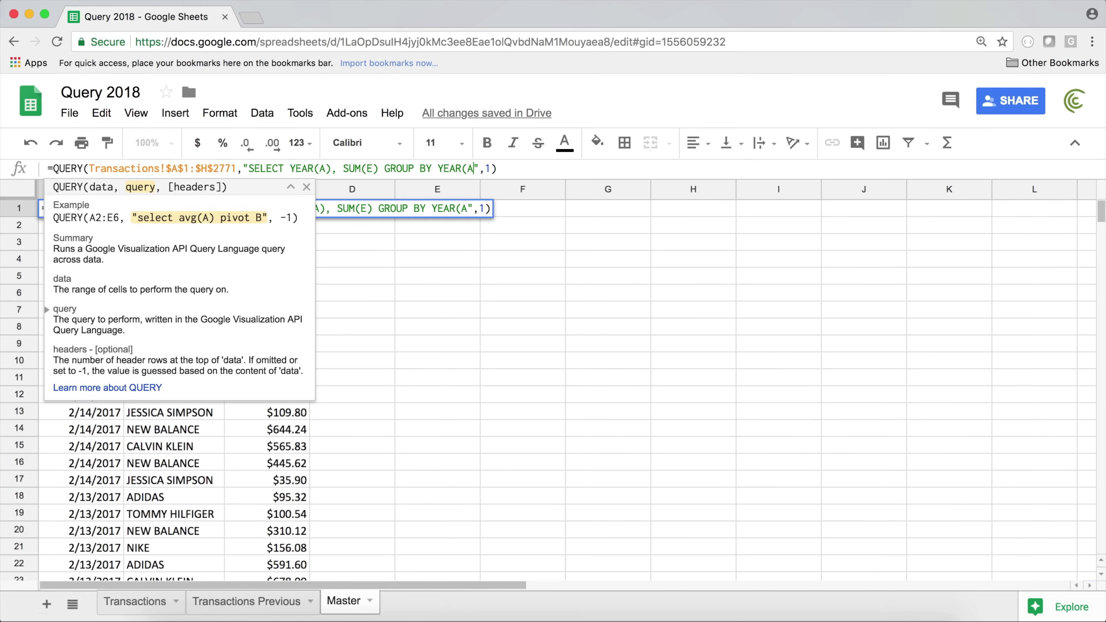
pyautogui.write(')')
pyautogui.press('Return')
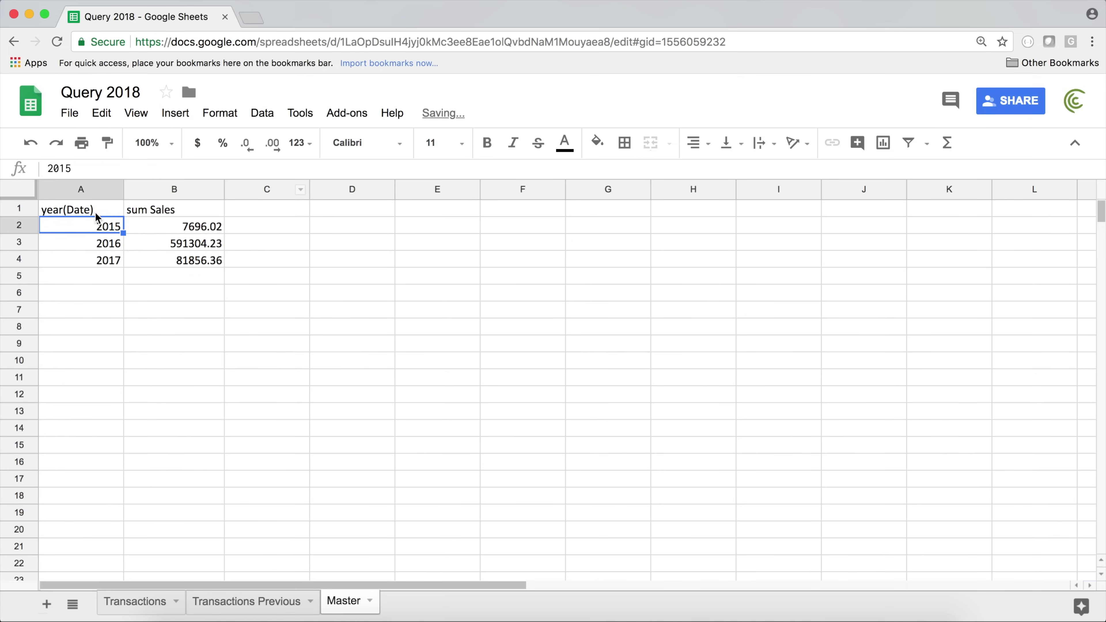
# Step: Compare with the Date and Sales columns on the Transactions and Transactions Previous sheets
pyautogui.click(96, 214)
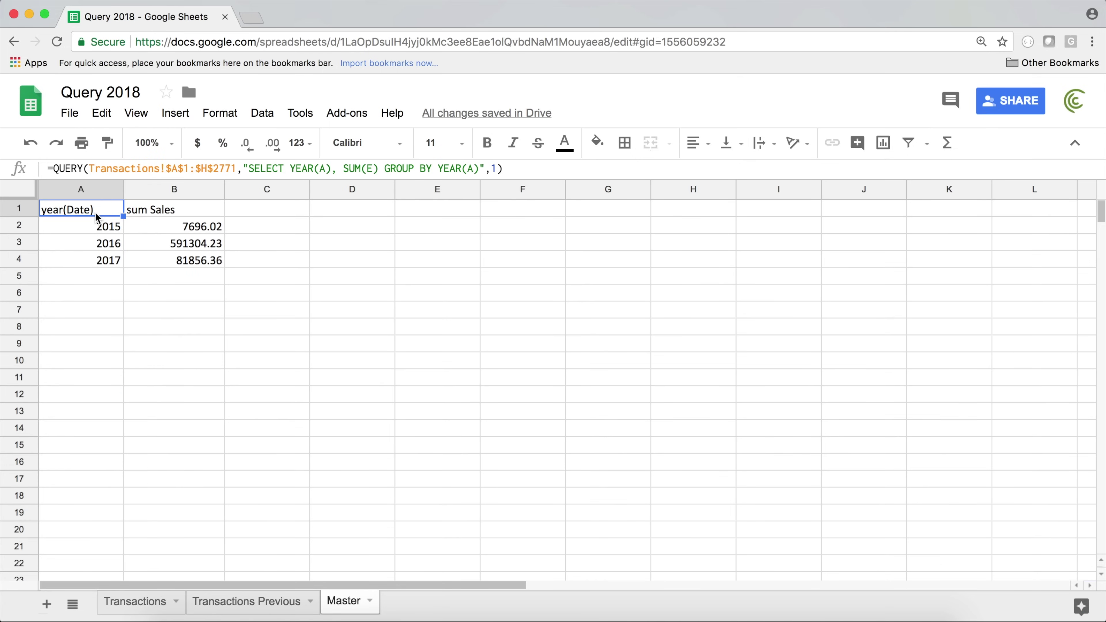
pyautogui.doubleClick(97, 215)
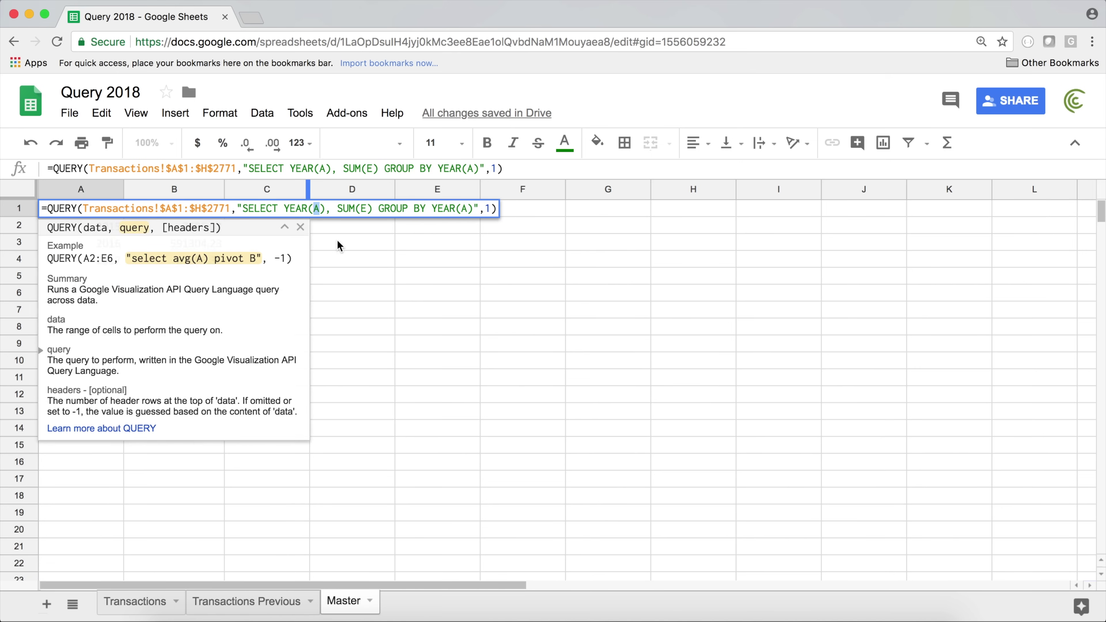
pyautogui.press('Escape')
pyautogui.click(135, 601)
pyautogui.moveTo(87, 218); pyautogui.dragTo(85, 499)
pyautogui.moveTo(425, 210); pyautogui.dragTo(421, 431)
pyautogui.click(265, 603)
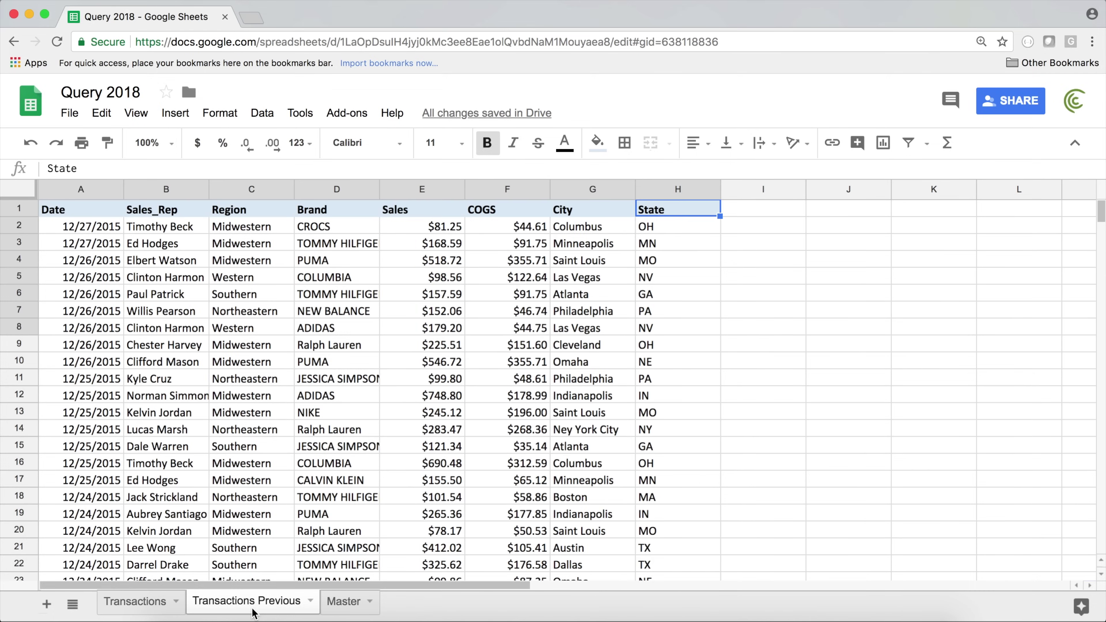
pyautogui.click(342, 603)
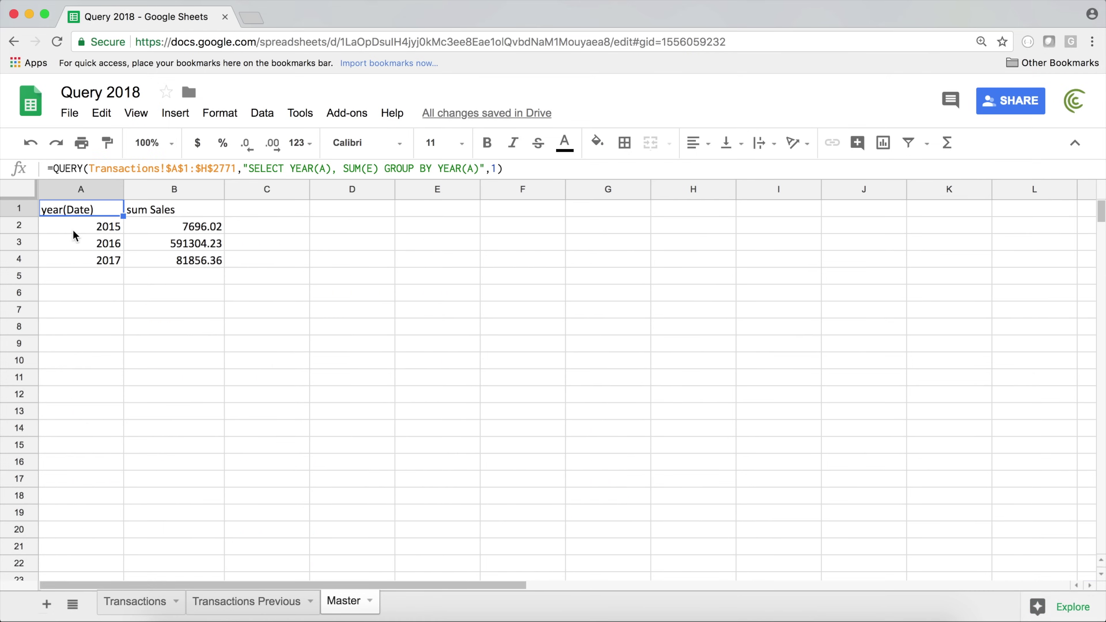
# Step: Review the YEAR(A) and SUM(E) expressions and the resulting sum Sales header
pyautogui.doubleClick(77, 208)
pyautogui.moveTo(245, 209); pyautogui.dragTo(317, 209)
pyautogui.click(319, 209)
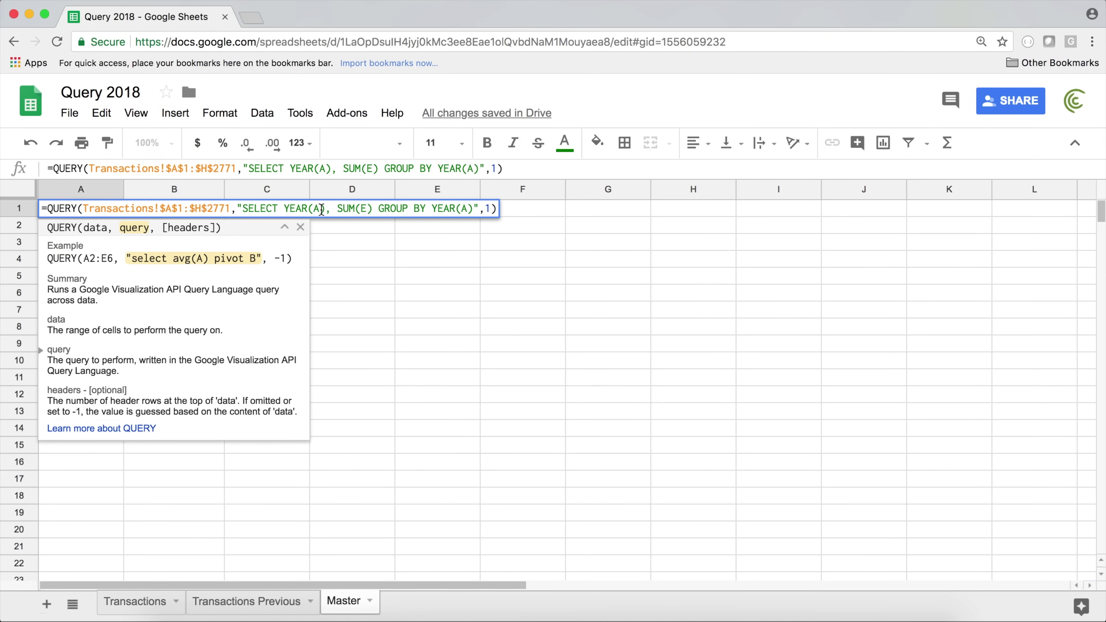
pyautogui.moveTo(338, 209); pyautogui.dragTo(475, 209)
pyautogui.press('Return')
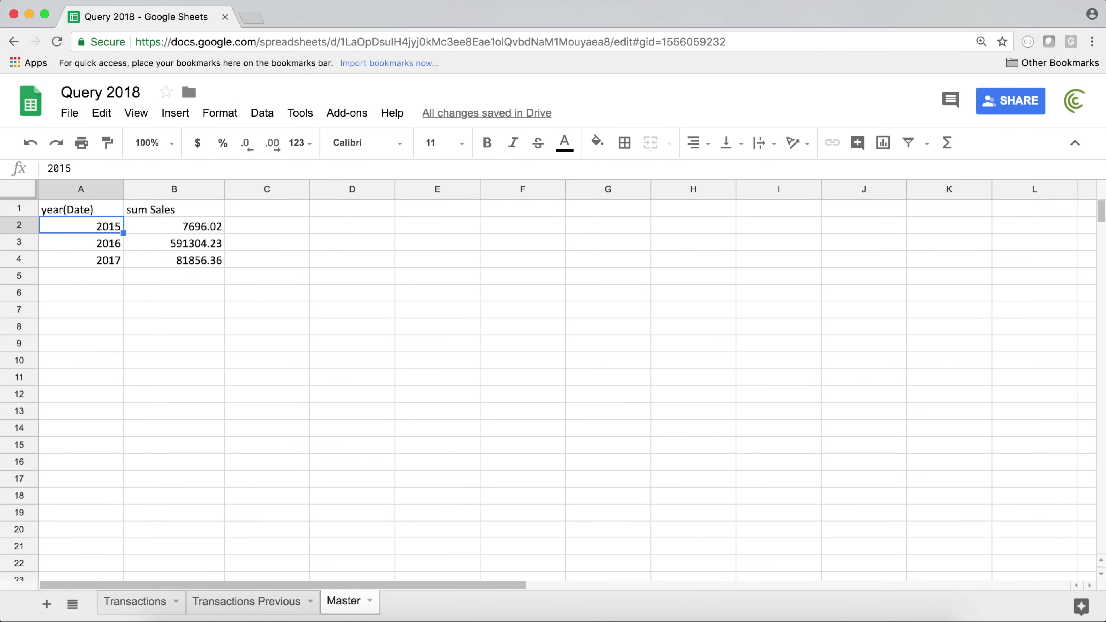
pyautogui.click(62, 213)
pyautogui.click(194, 212)
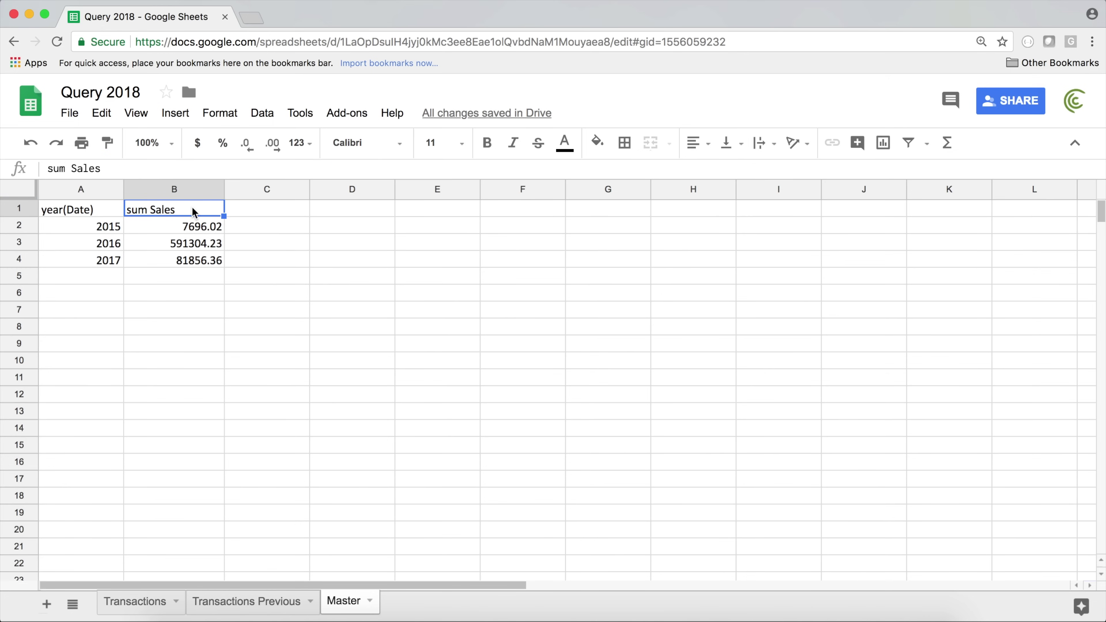
pyautogui.click(98, 213)
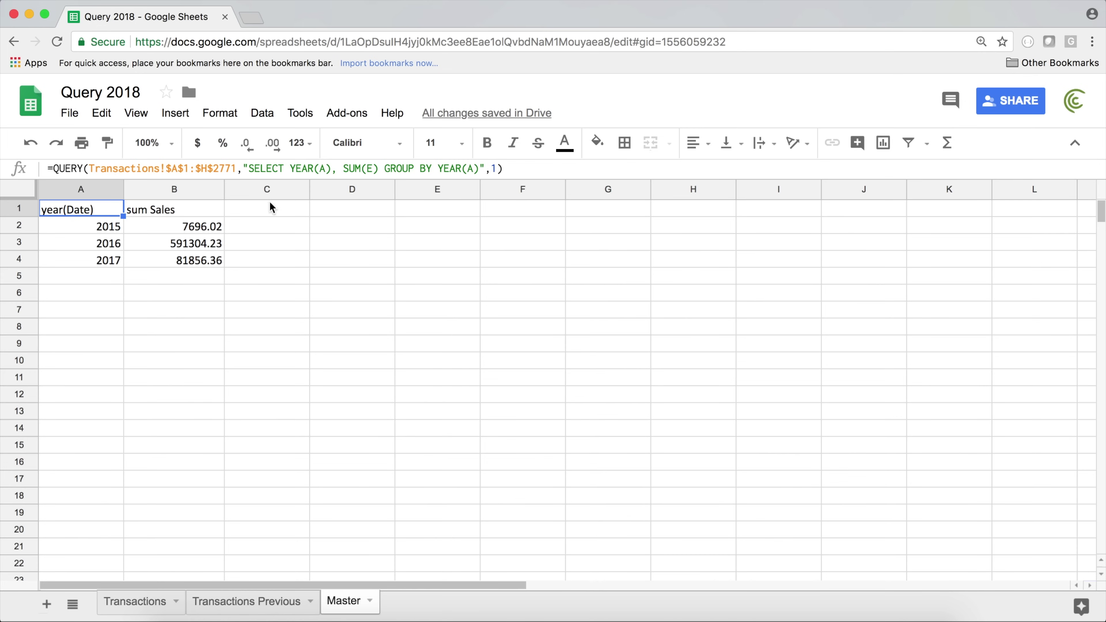
# Step: Append label YEAR(A) 'Year' to the query so the first header reads Year
pyautogui.click(478, 169)
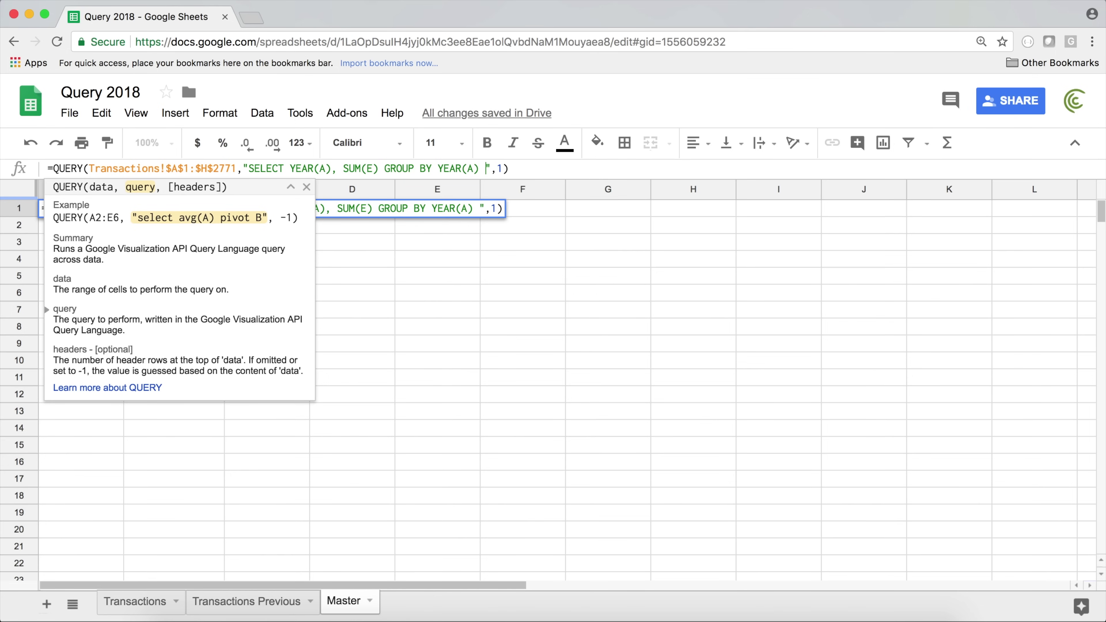
pyautogui.write('label')
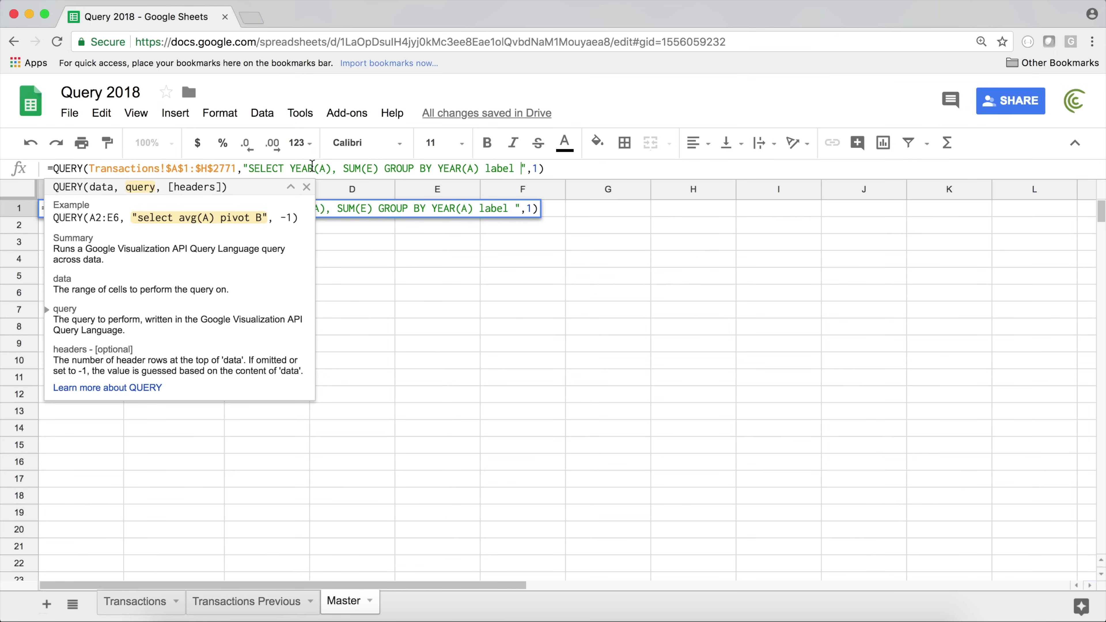
pyautogui.moveTo(290, 169); pyautogui.dragTo(330, 169)
pyautogui.press('super+c')
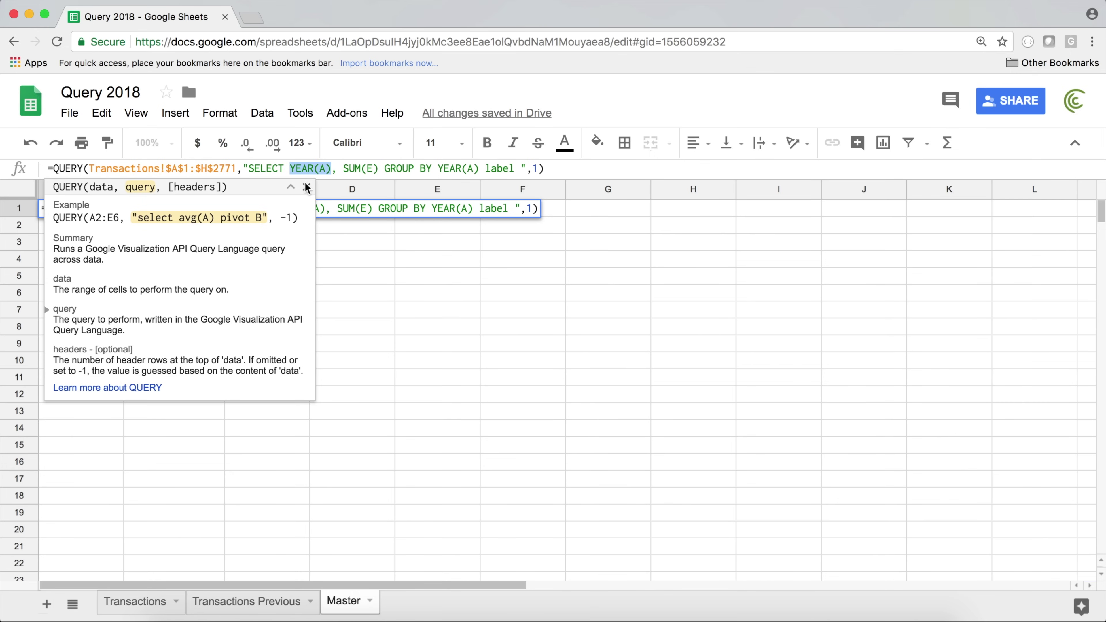
pyautogui.click(521, 169)
pyautogui.press('super+v')
pyautogui.write("''")
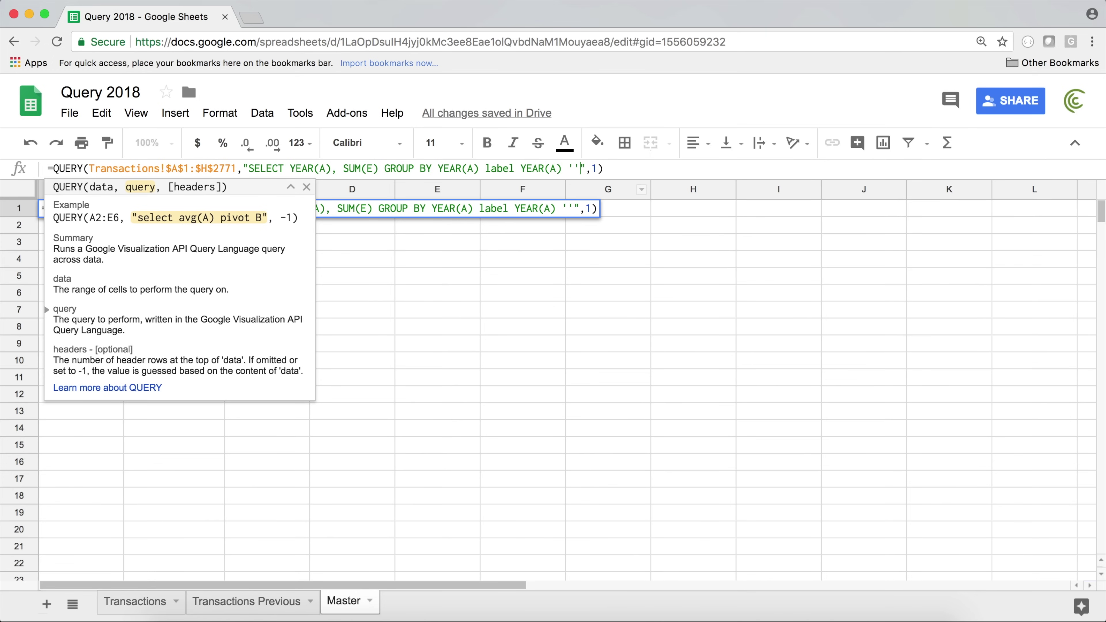
pyautogui.write('Year')
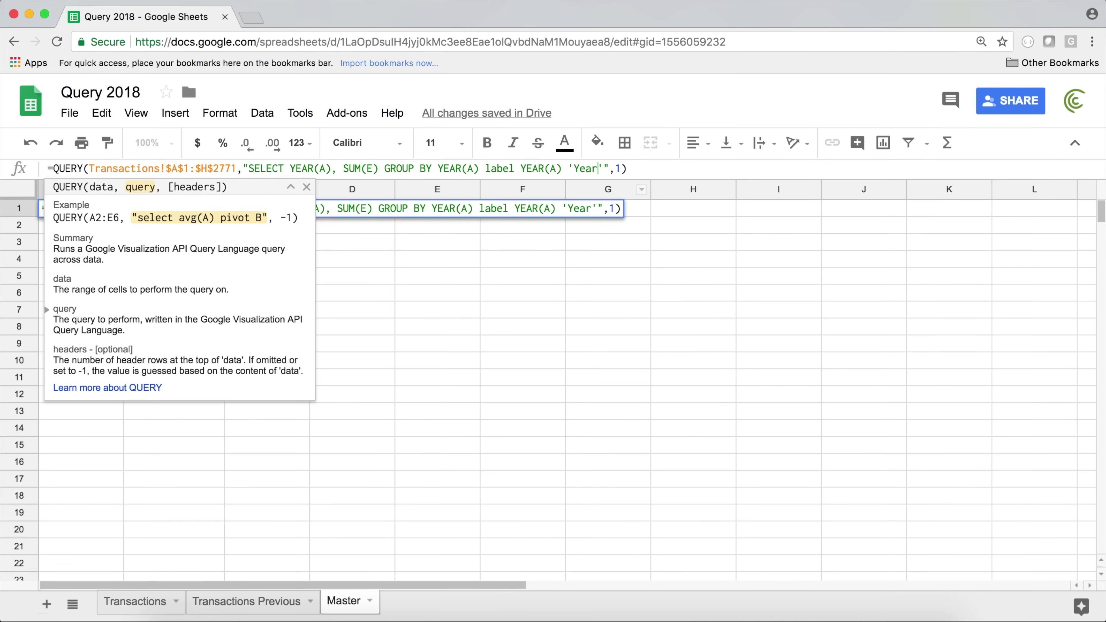
pyautogui.press('Return')
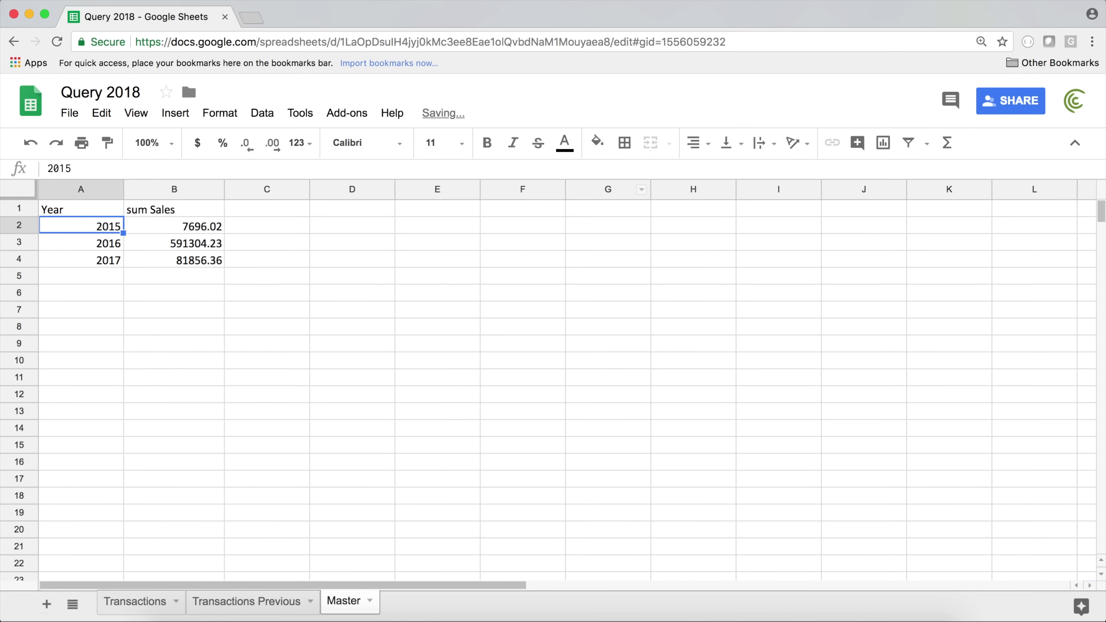
# Step: Add SUM(E) 'Sales' to the label clause so the second header reads Sales
pyautogui.click(76, 210)
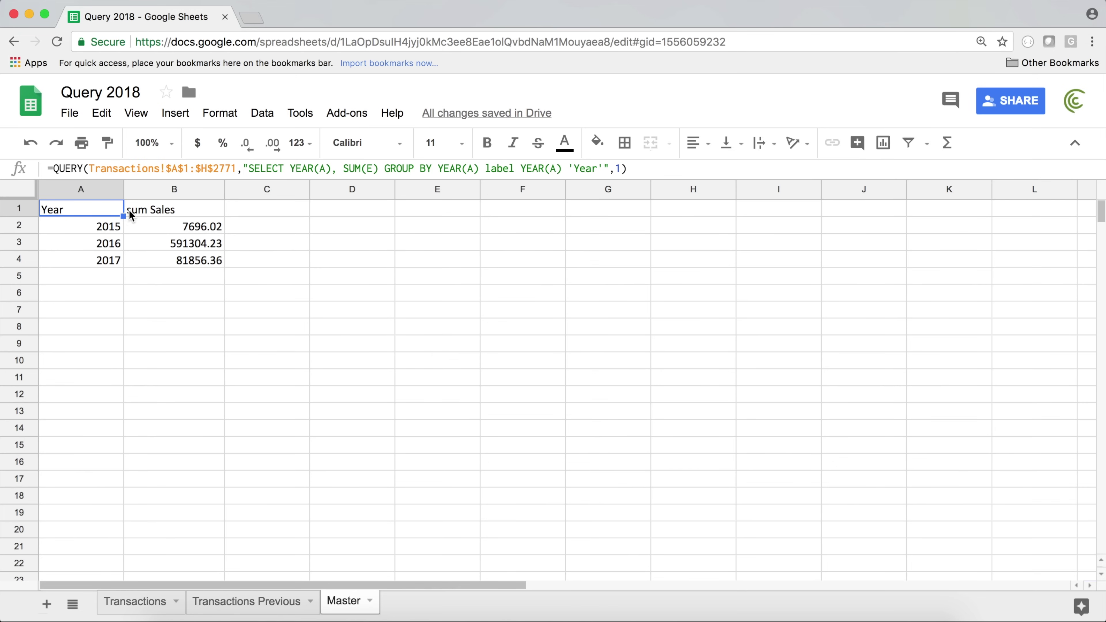
pyautogui.doubleClick(92, 211)
pyautogui.moveTo(343, 169); pyautogui.dragTo(381, 169)
pyautogui.press('super+c')
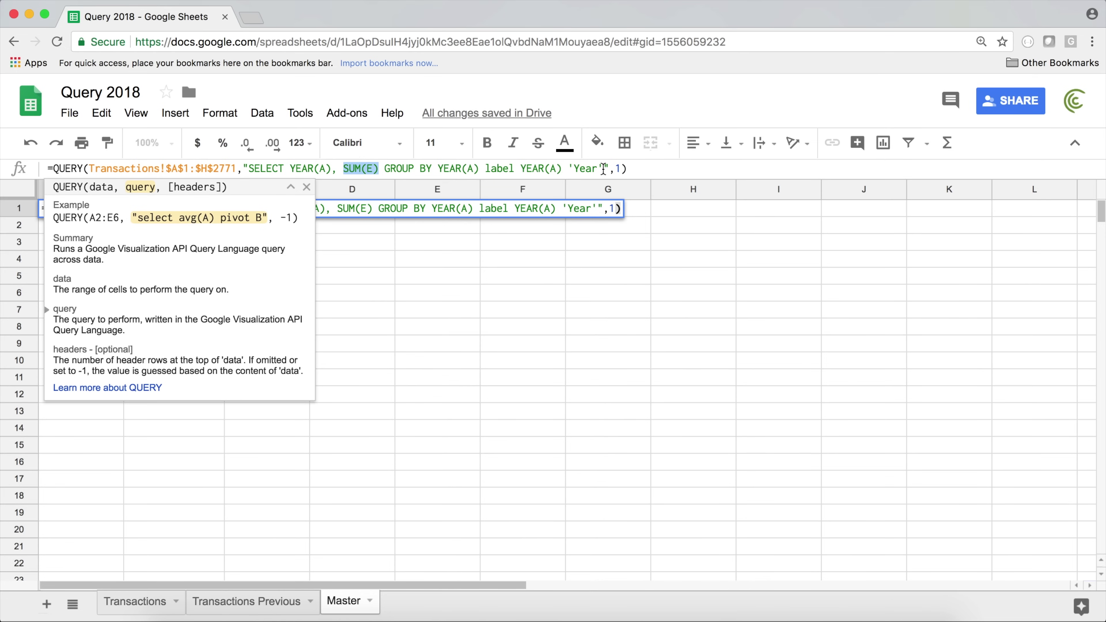
pyautogui.click(603, 168)
pyautogui.write(',')
pyautogui.press('super+v')
pyautogui.write("''")
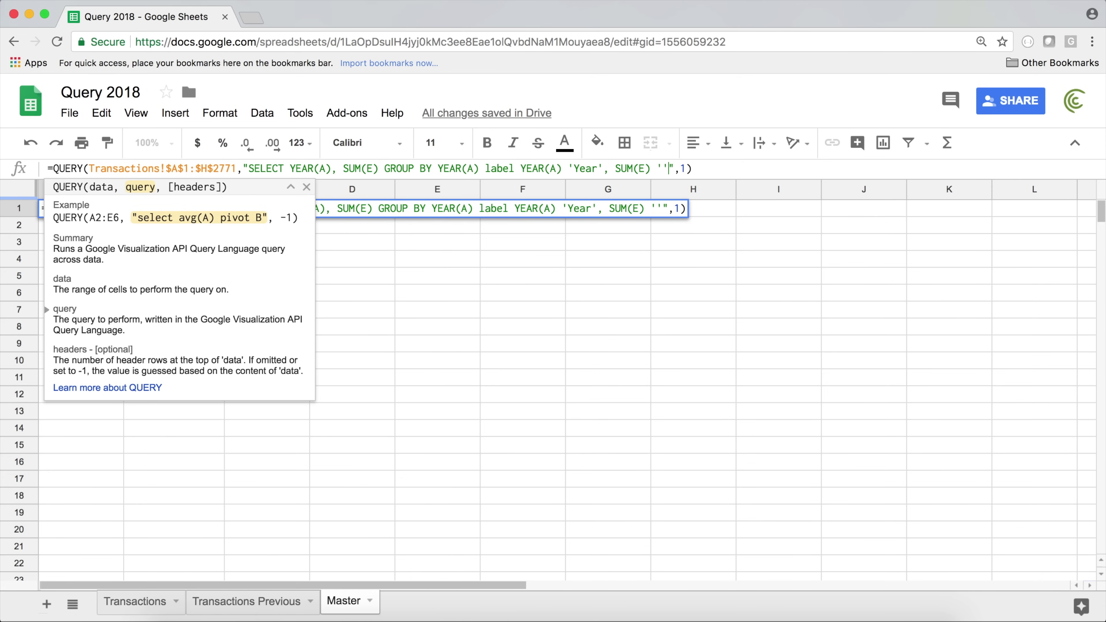
pyautogui.write('Sales')
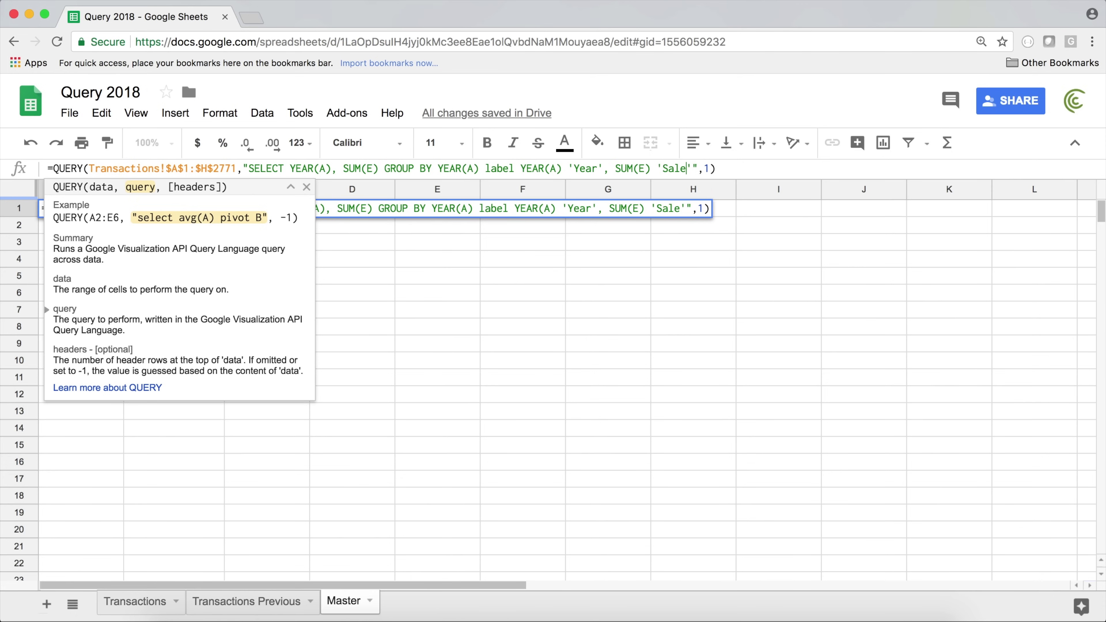
pyautogui.press('Return')
# Step: Select the yearly sales totals B2:B4 to check their sum, then reopen the formula
pyautogui.moveTo(111, 214); pyautogui.dragTo(192, 264)
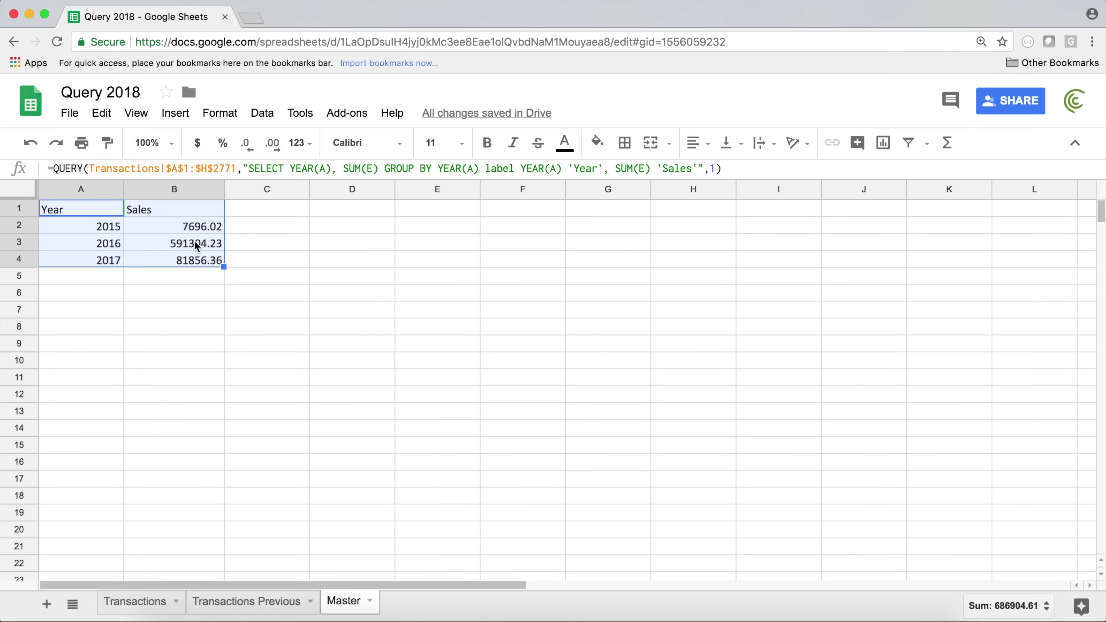
pyautogui.click(114, 214)
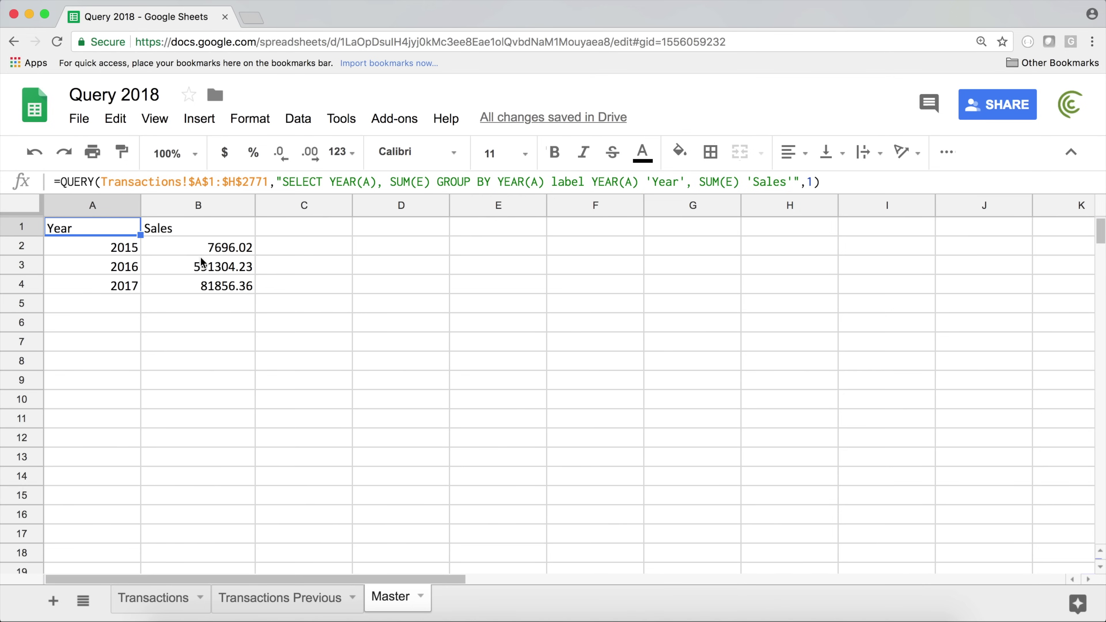
pyautogui.moveTo(209, 247); pyautogui.dragTo(213, 291)
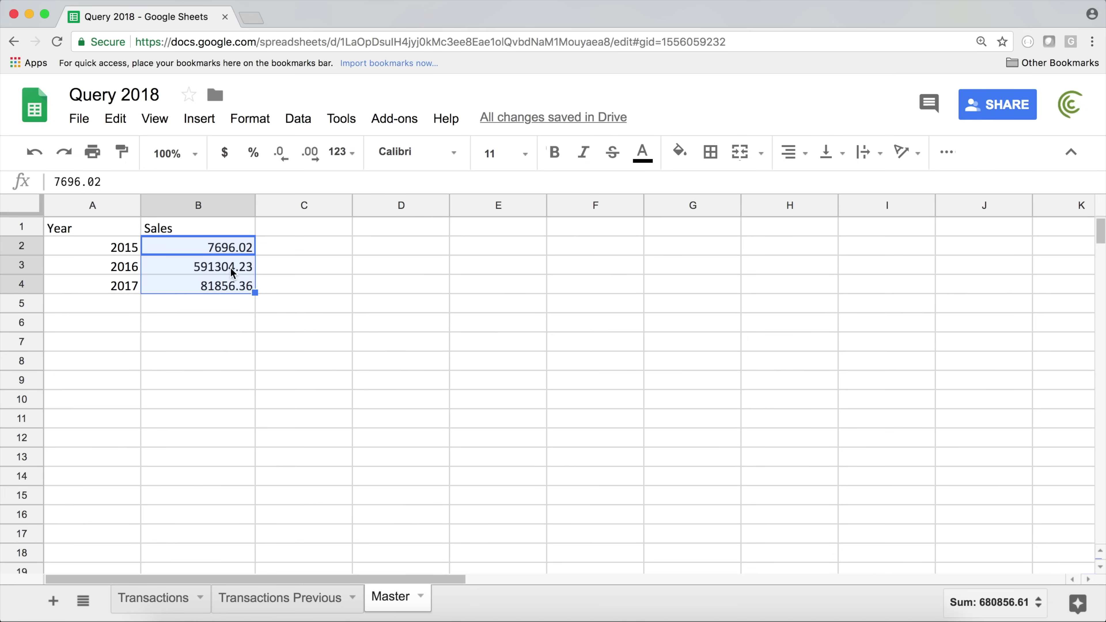
pyautogui.click(121, 228)
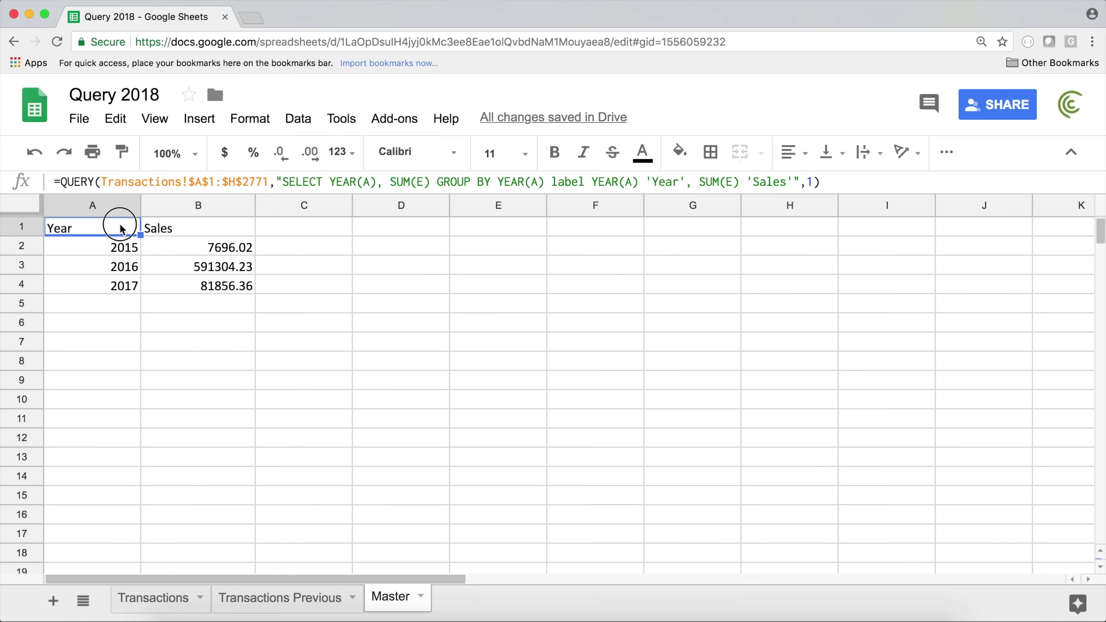
pyautogui.doubleClick(121, 228)
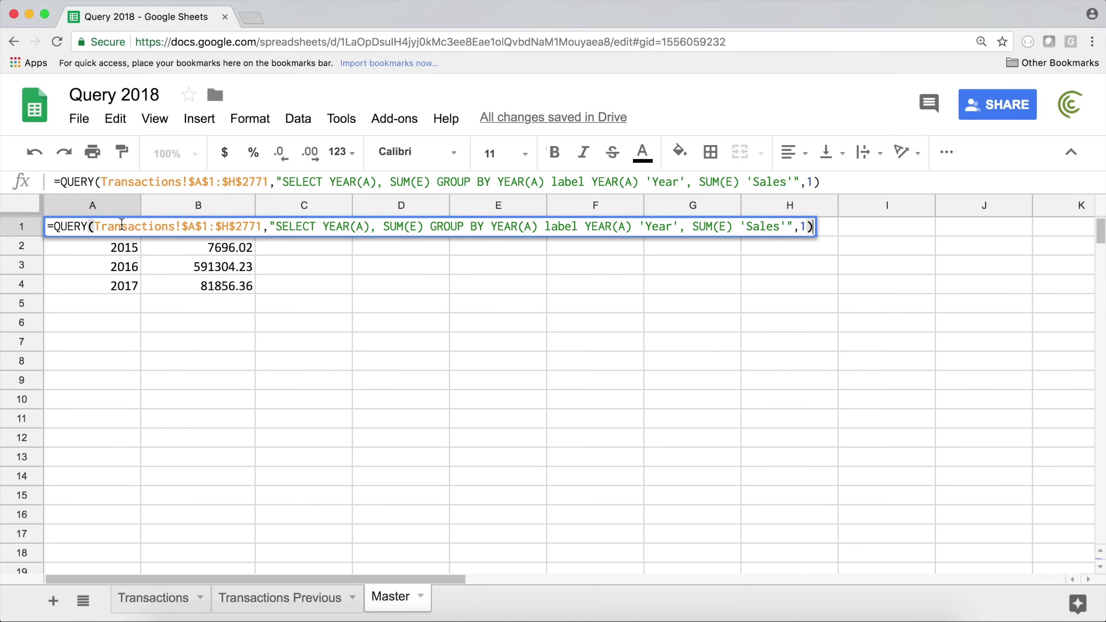
# Step: Begin a format clause for SUM(E) after the Sales label
pyautogui.click(796, 183)
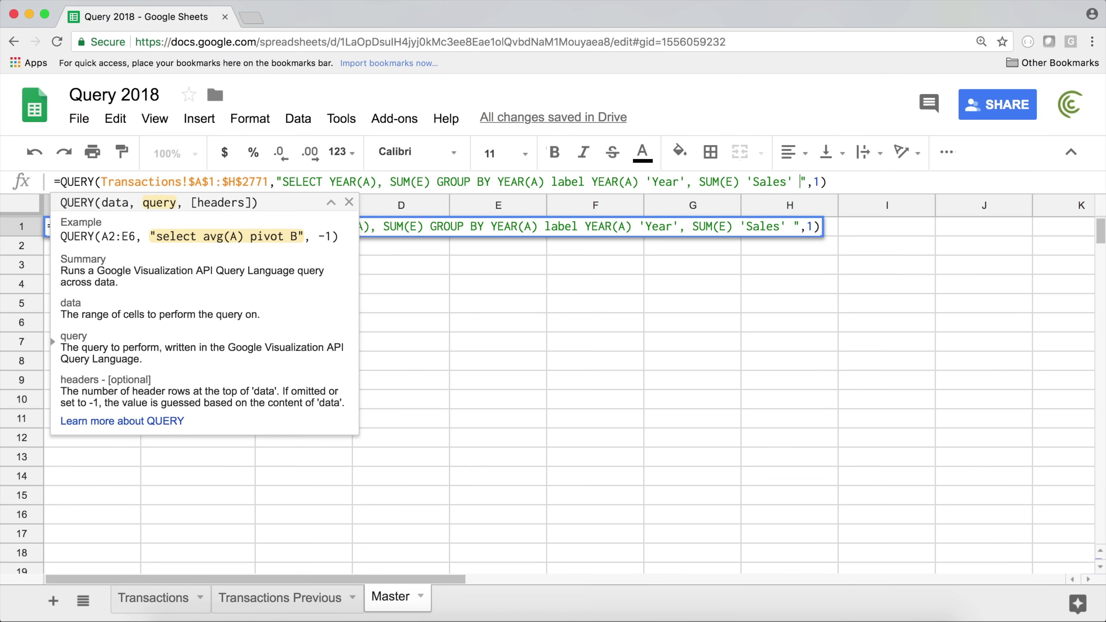
pyautogui.write('fromat')
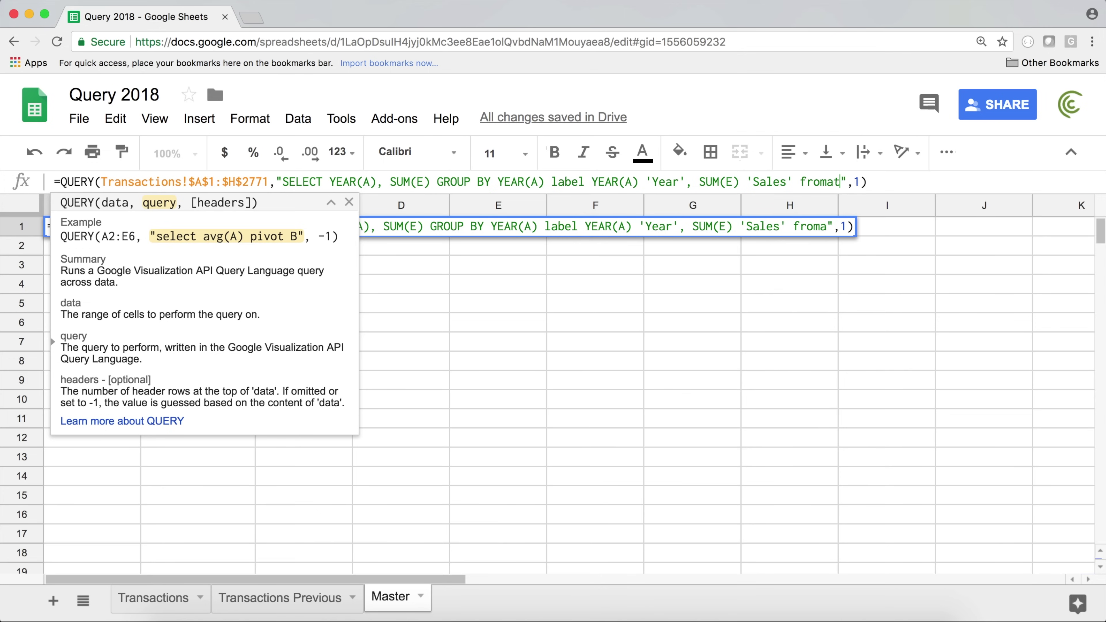
pyautogui.press('BackSpace')
pyautogui.press('BackSpace')
pyautogui.press('BackSpace')
pyautogui.press('BackSpace')
pyautogui.press('BackSpace')
pyautogui.press('BackSpace')
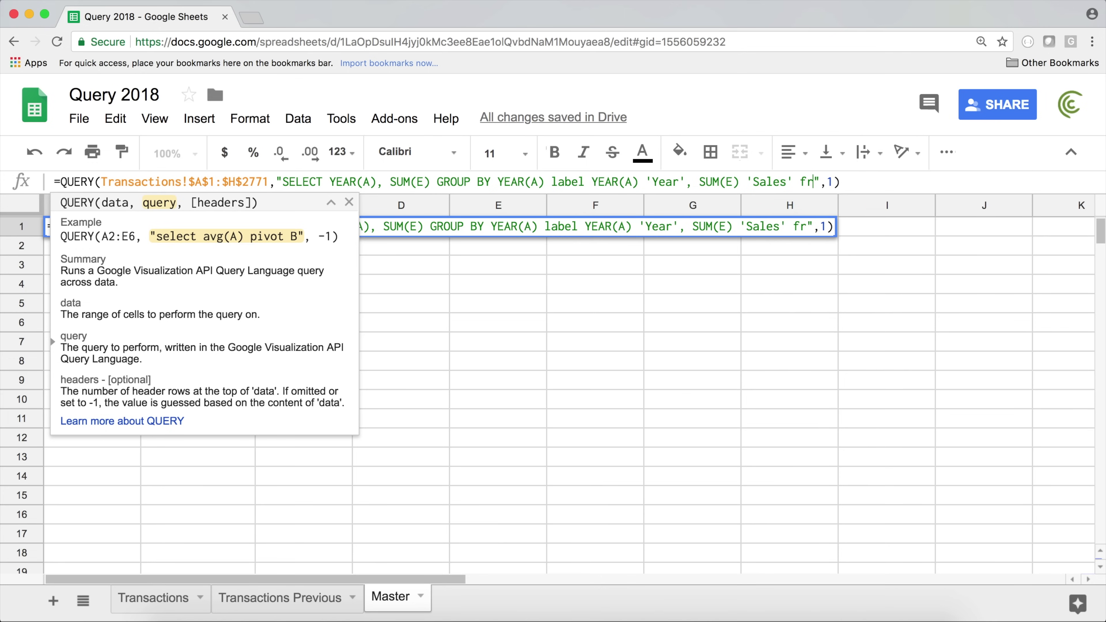
pyautogui.write('ormat')
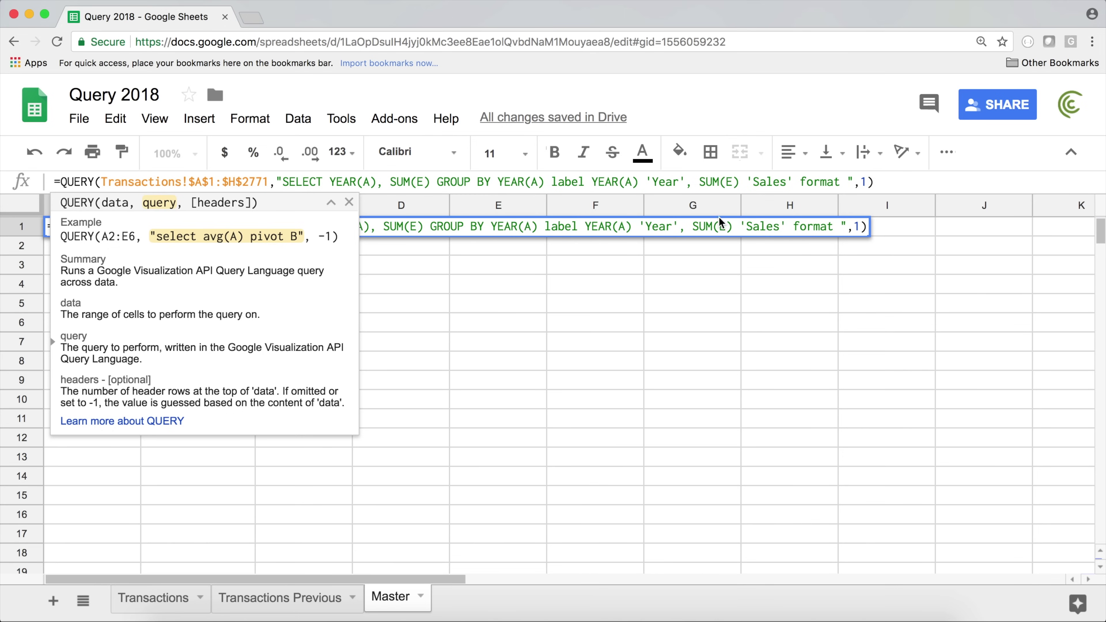
pyautogui.click(699, 182)
pyautogui.moveTo(699, 181); pyautogui.dragTo(739, 181)
pyautogui.press('super+c')
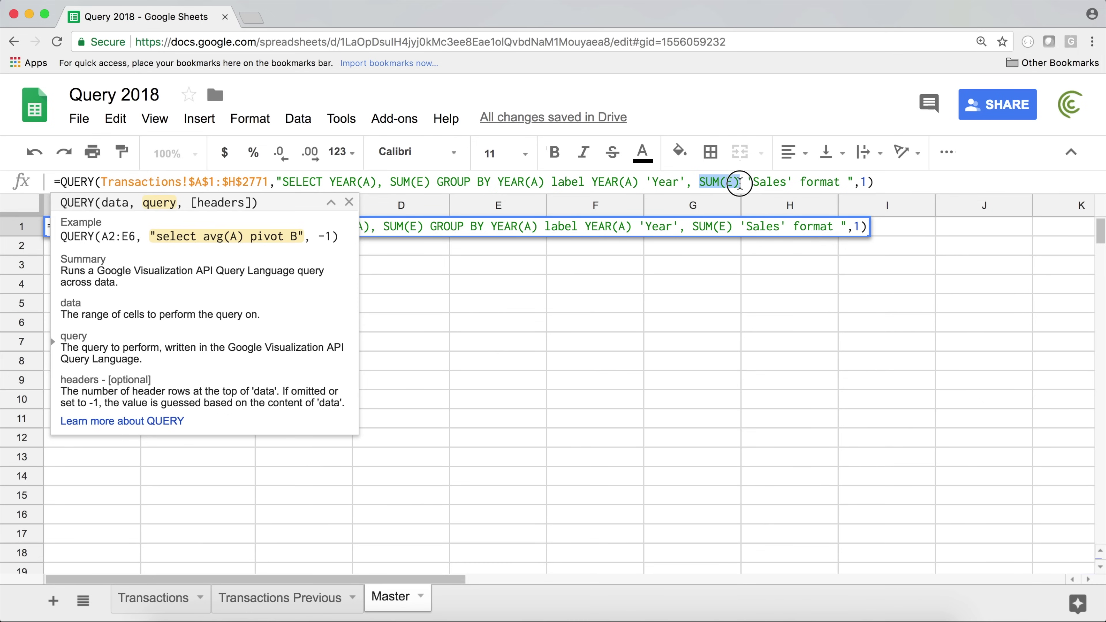
pyautogui.click(845, 182)
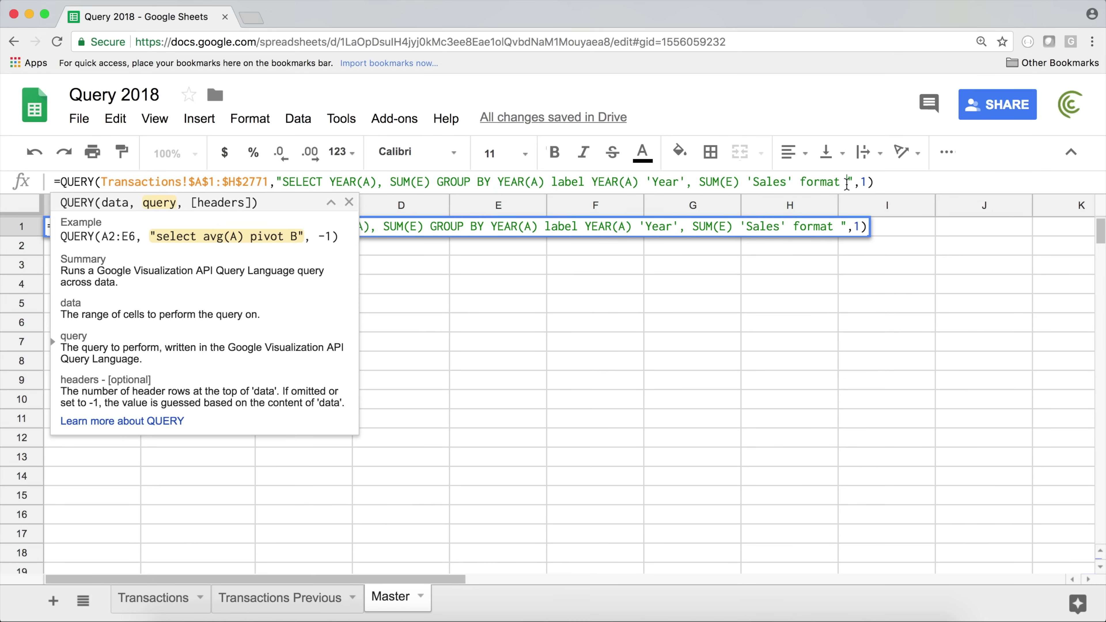
pyautogui.press('super+v')
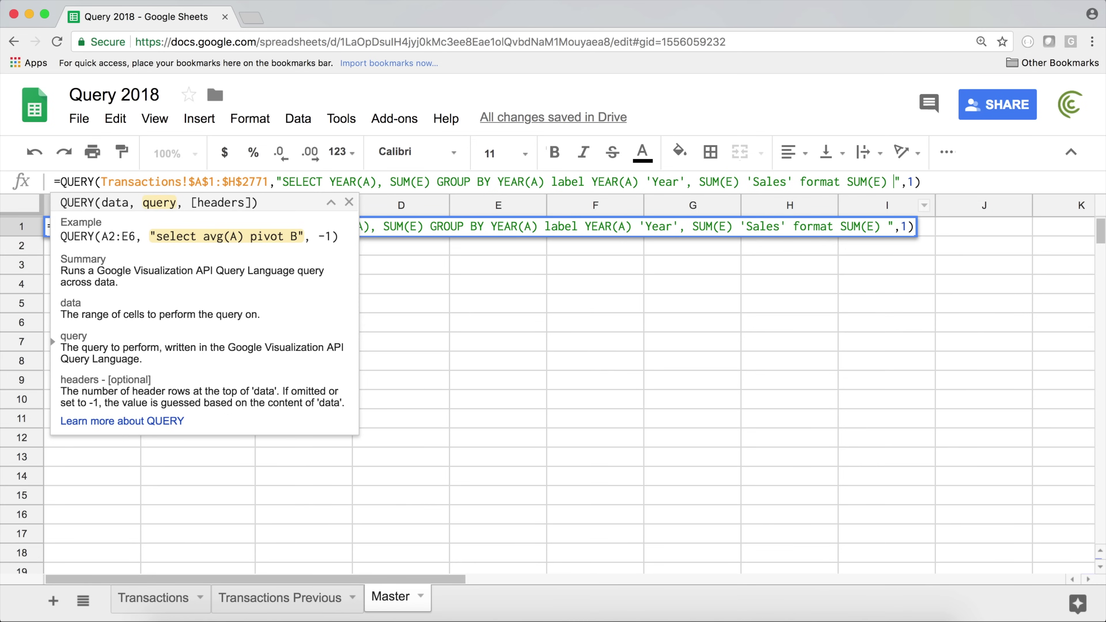
pyautogui.write("''")
# Step: Give SUM(E) the '$#,###.00' currency pattern and apply the query
pyautogui.write('$')
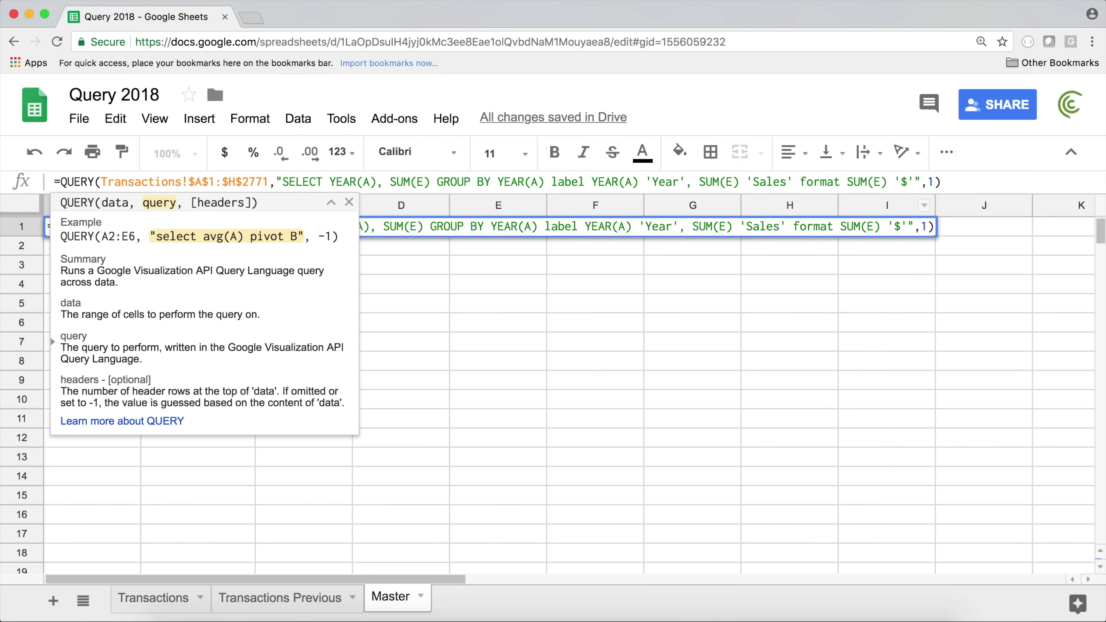
pyautogui.write('#,')
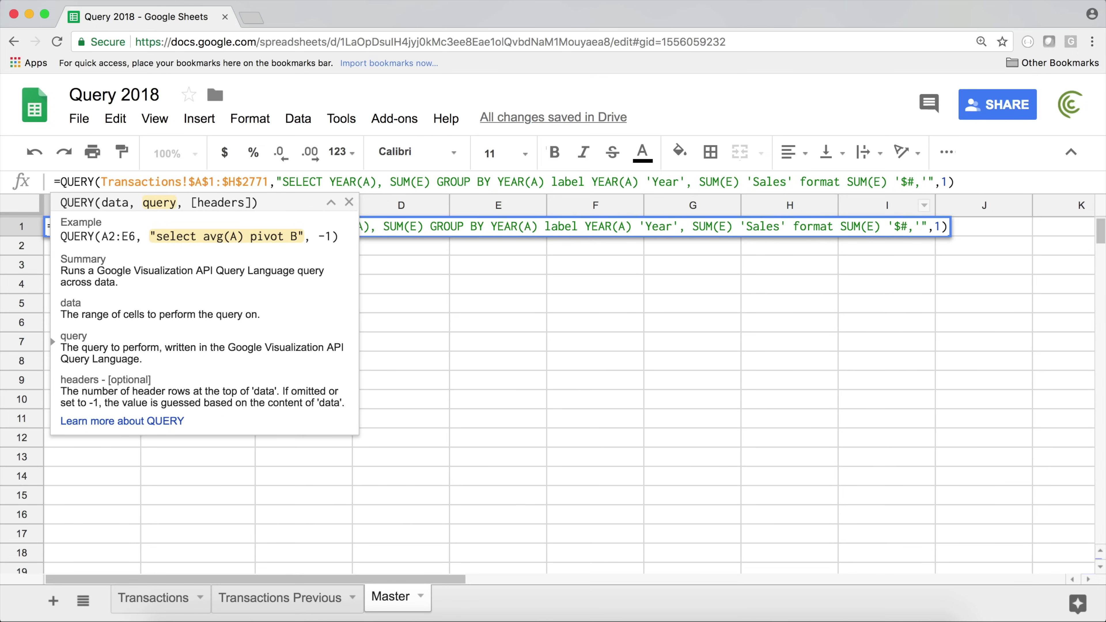
pyautogui.write('###')
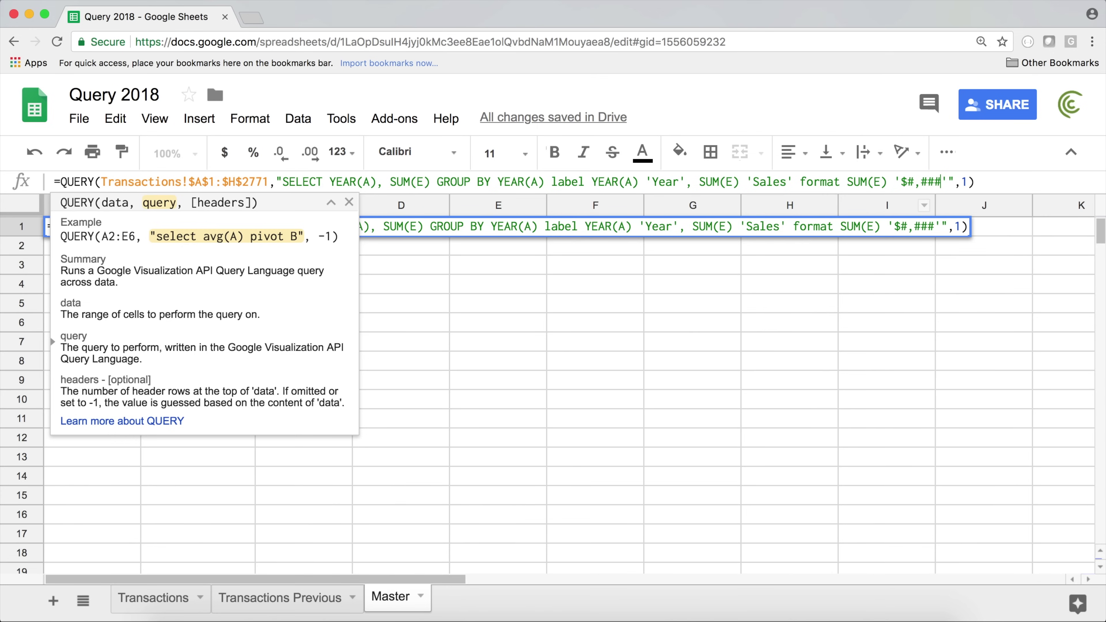
pyautogui.doubleClick(916, 182)
pyautogui.click(942, 183)
pyautogui.write('.00')
pyautogui.press('Return')
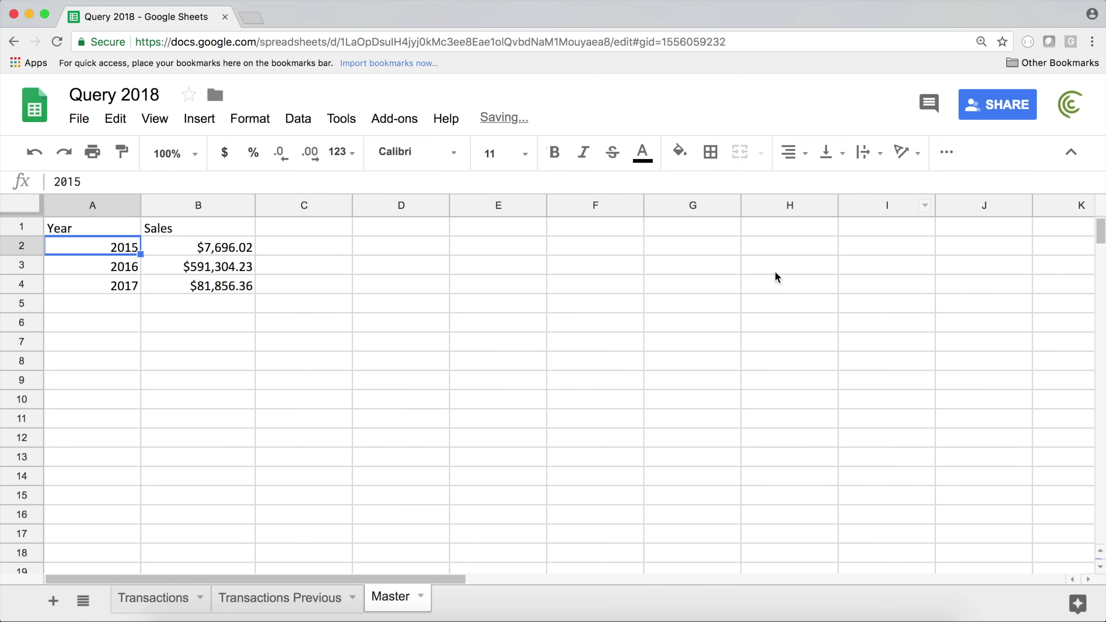
# Step: Insert WHERE H = 'CA' after SUM(E) so yearly Sales cover only California
pyautogui.moveTo(212, 249); pyautogui.dragTo(216, 286)
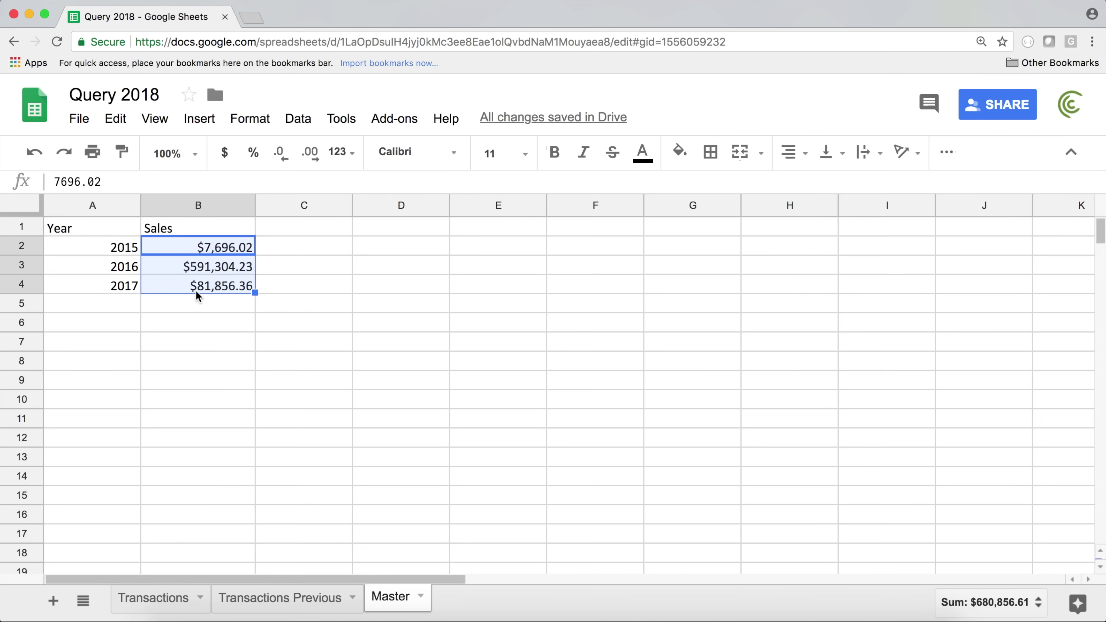
pyautogui.doubleClick(198, 226)
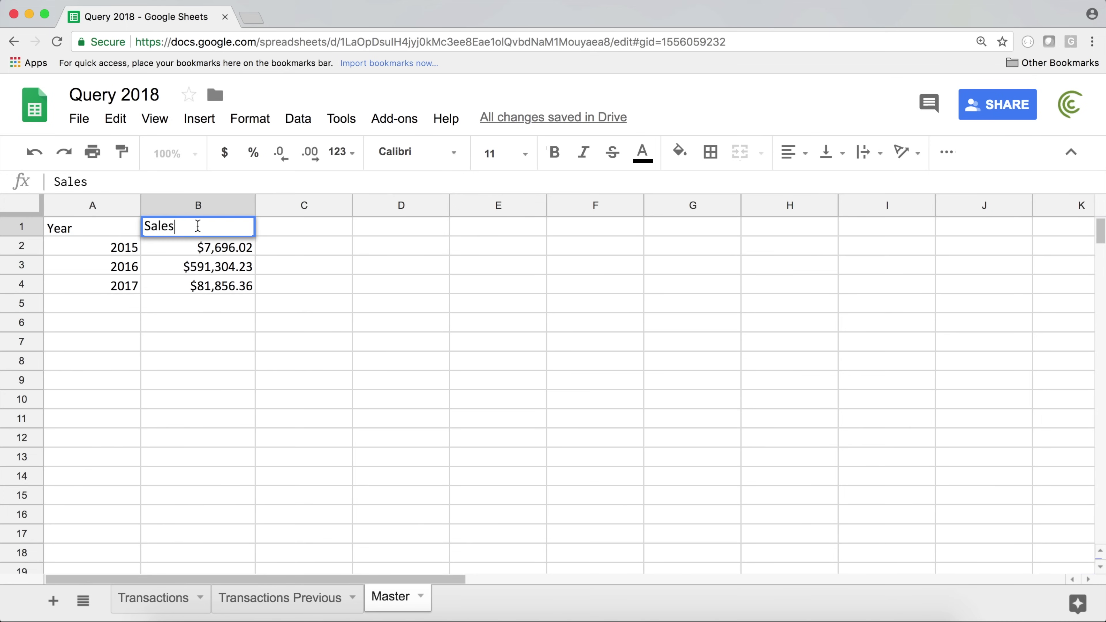
pyautogui.doubleClick(105, 229)
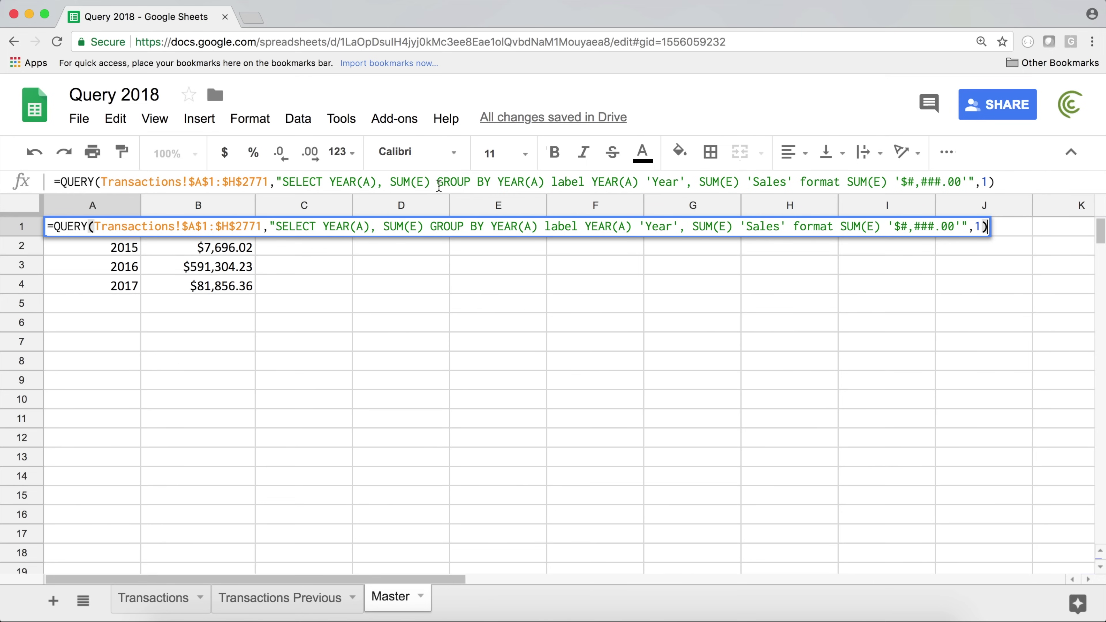
pyautogui.moveTo(551, 183); pyautogui.dragTo(981, 183)
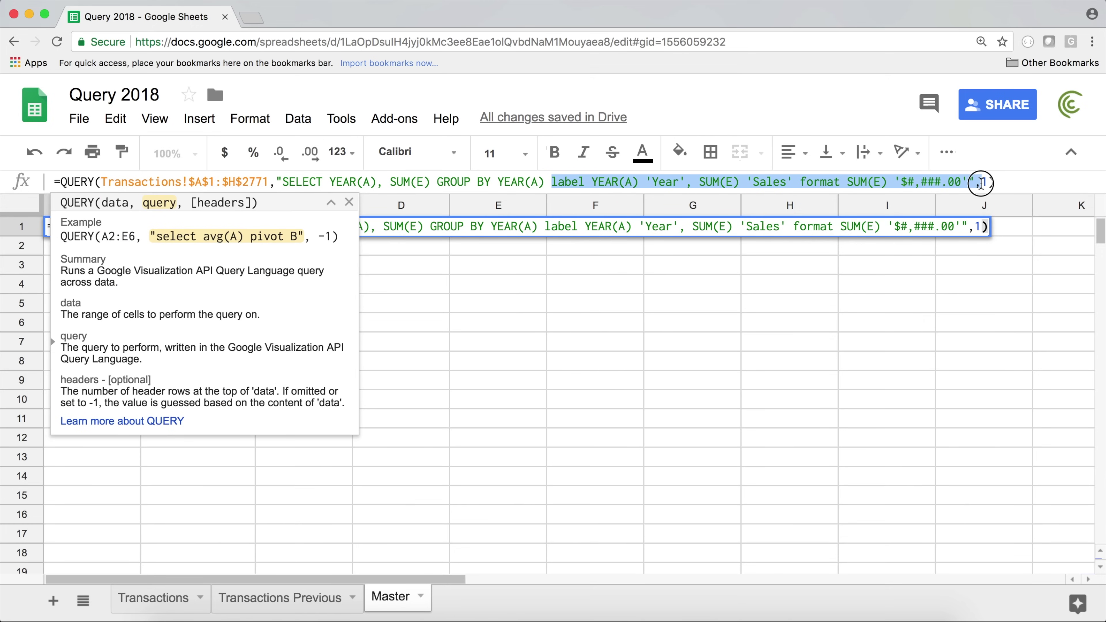
pyautogui.click(416, 185)
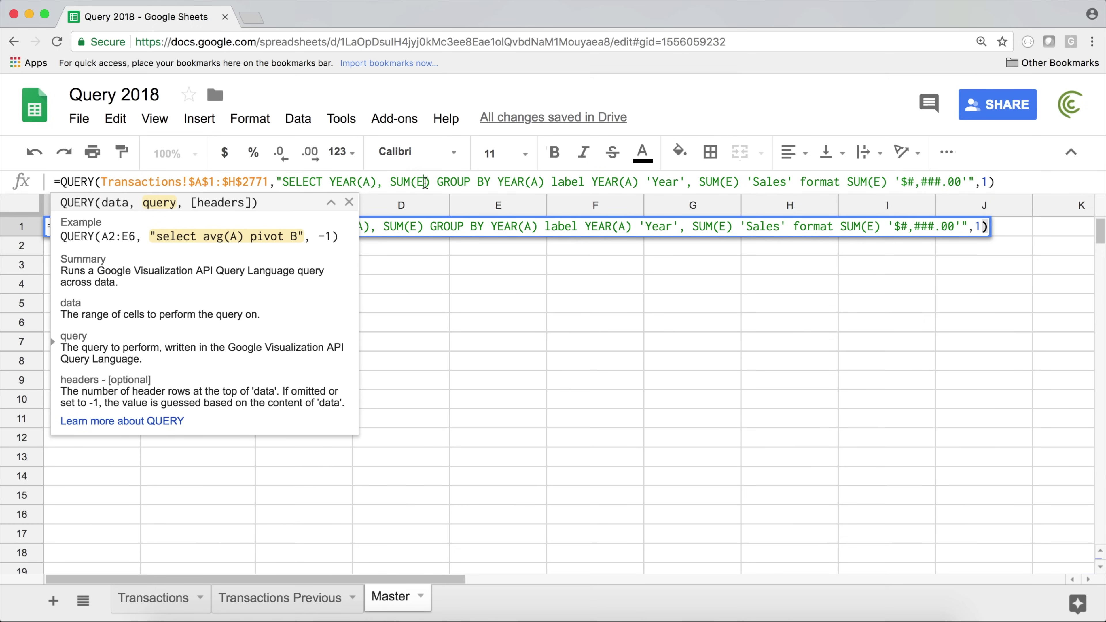
pyautogui.click(438, 183)
pyautogui.write('WHERE H')
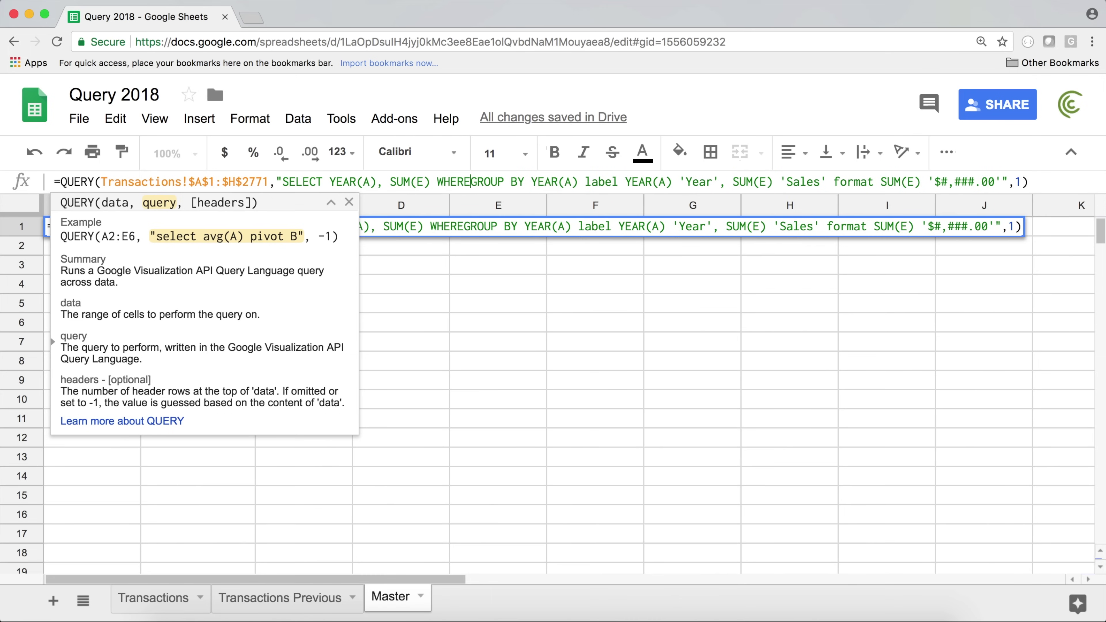
pyautogui.write(" = ''")
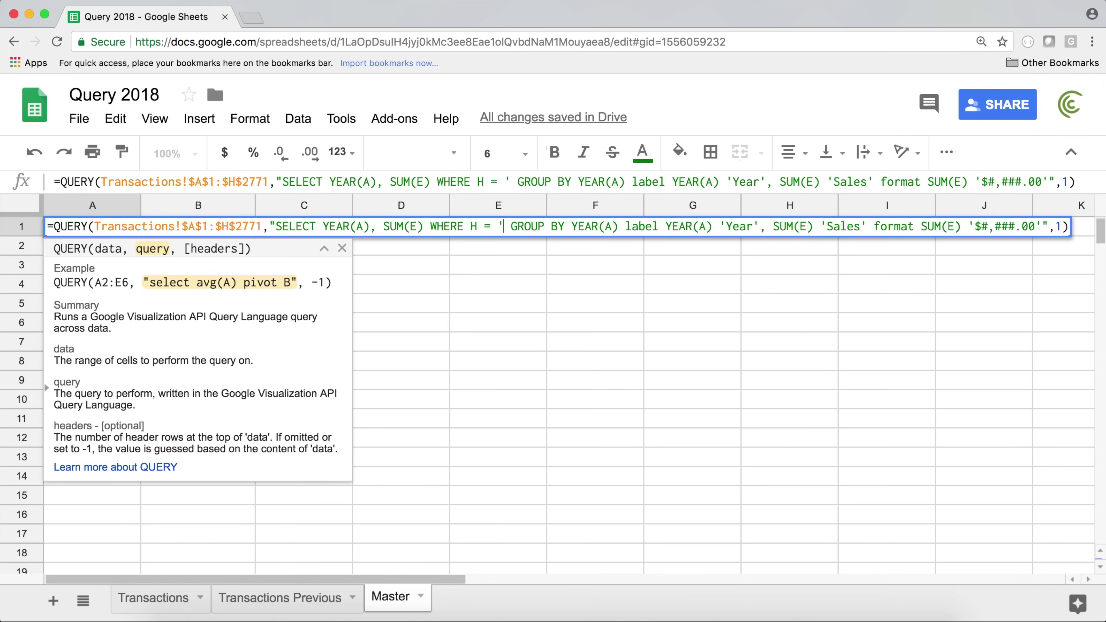
pyautogui.write('CA')
pyautogui.press('Return')
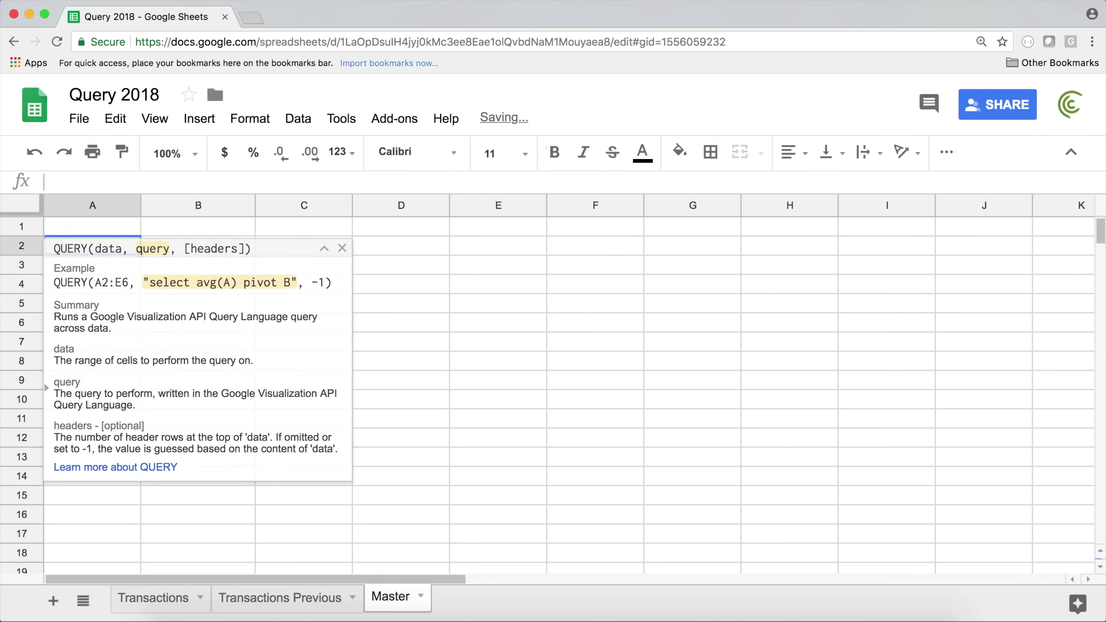
# Step: Review the WHERE, label and format clauses of the A1 query
pyautogui.click(113, 234)
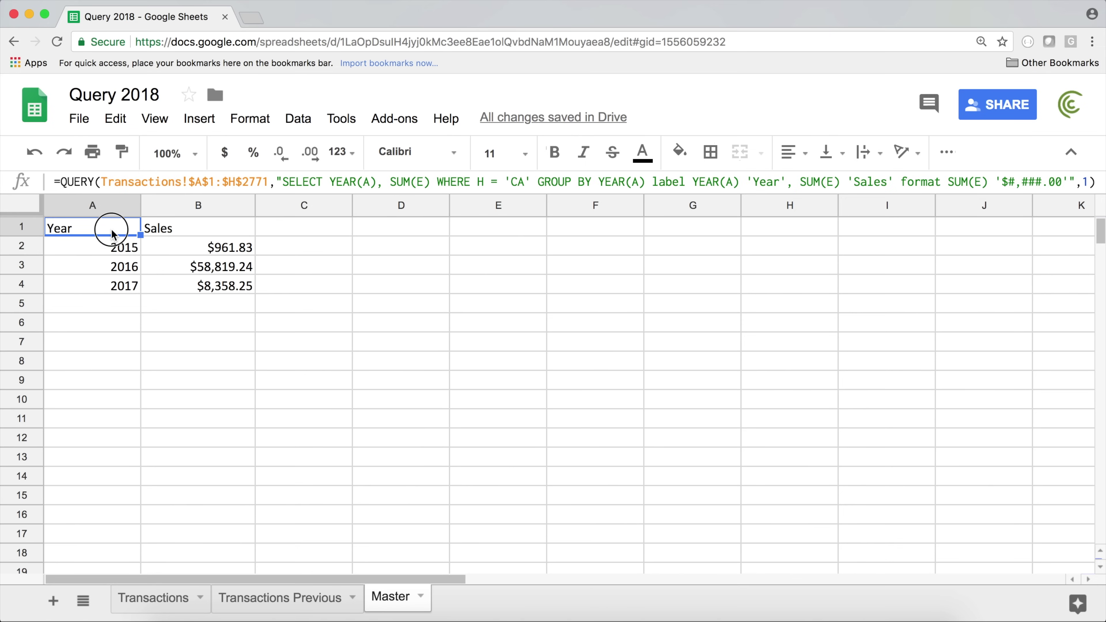
pyautogui.doubleClick(102, 228)
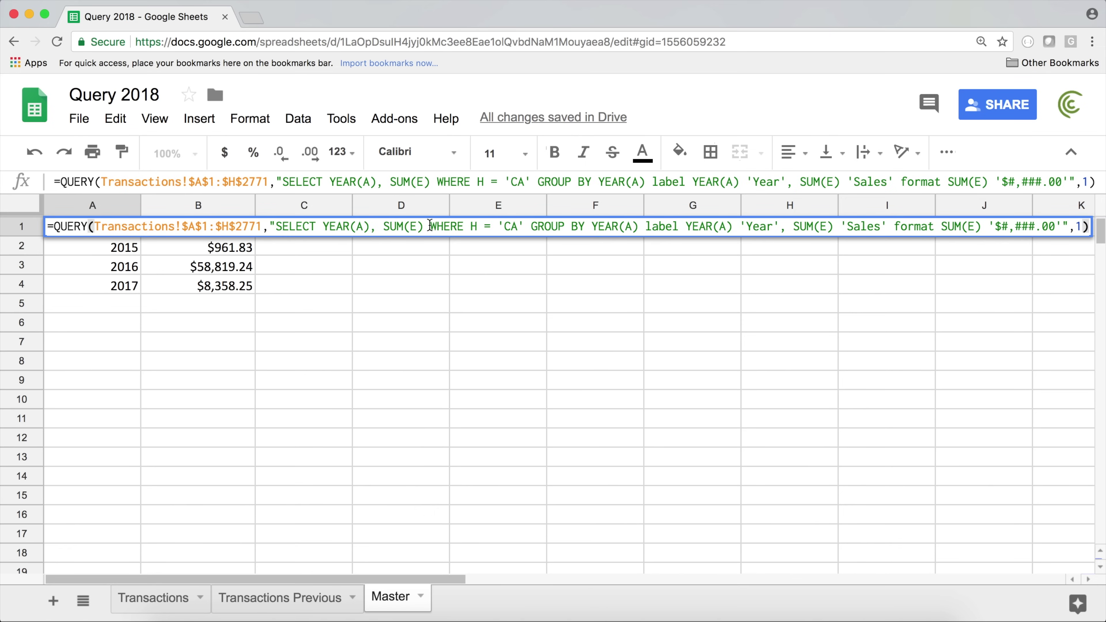
pyautogui.click(431, 227)
pyautogui.moveTo(430, 227); pyautogui.dragTo(504, 226)
pyautogui.click(645, 227)
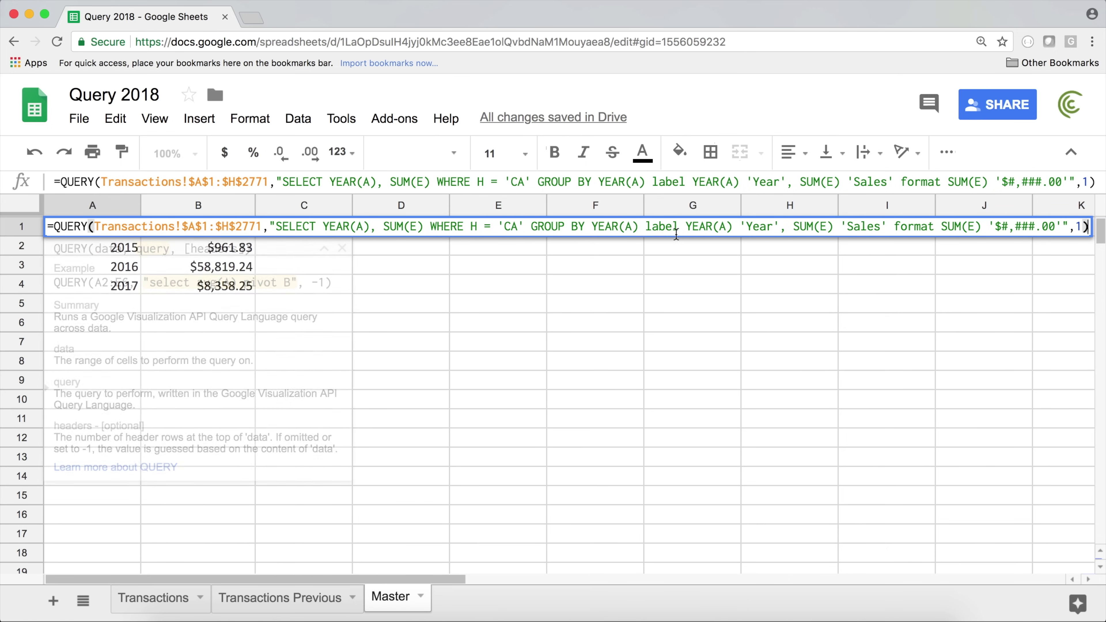
pyautogui.moveTo(645, 227); pyautogui.dragTo(1100, 229)
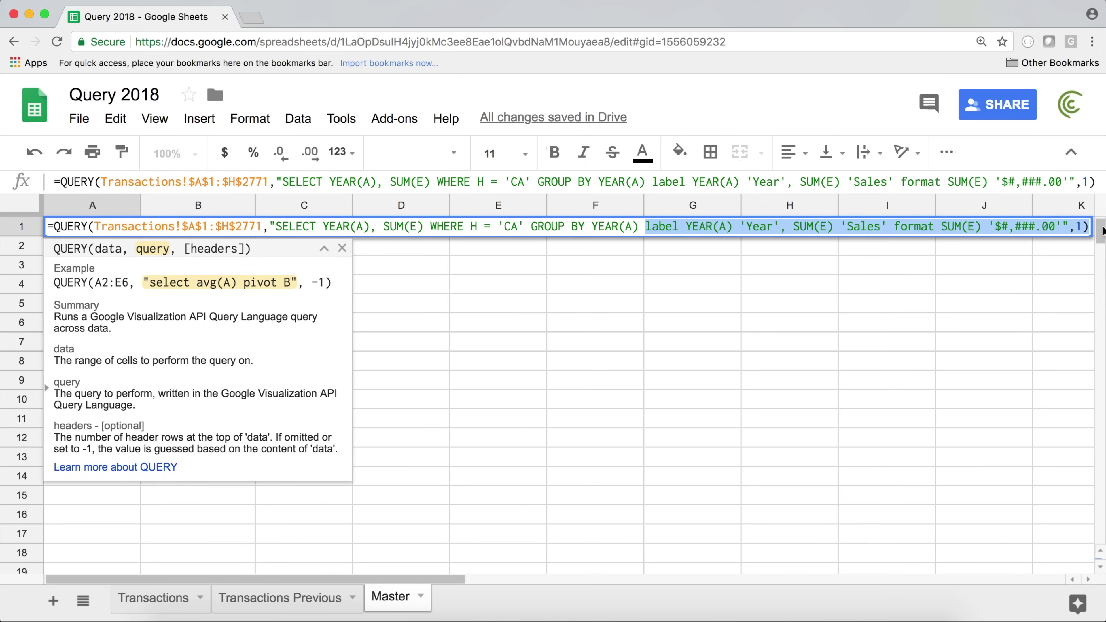
pyautogui.press('Return')
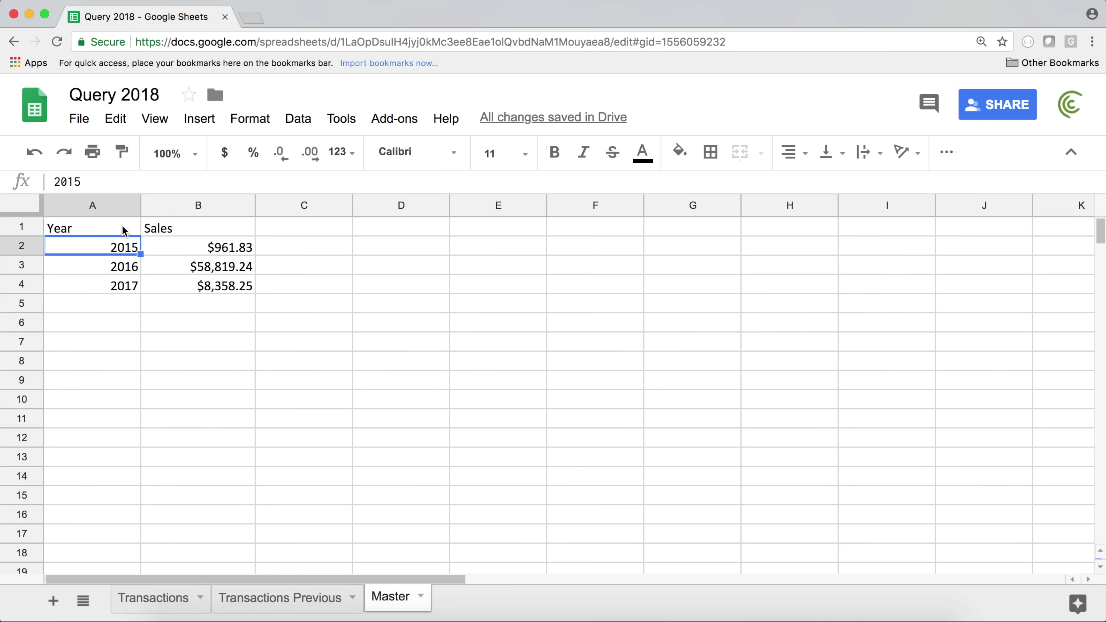
# Step: Inspect the Sales and COGS values on the Transactions sheet
pyautogui.click(168, 598)
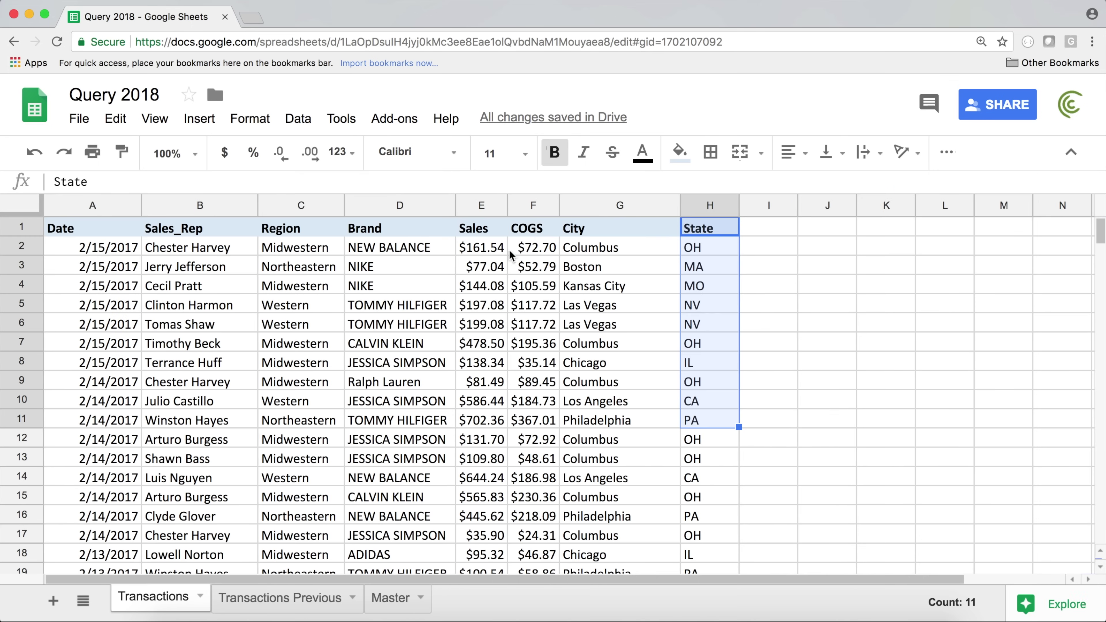
pyautogui.click(503, 233)
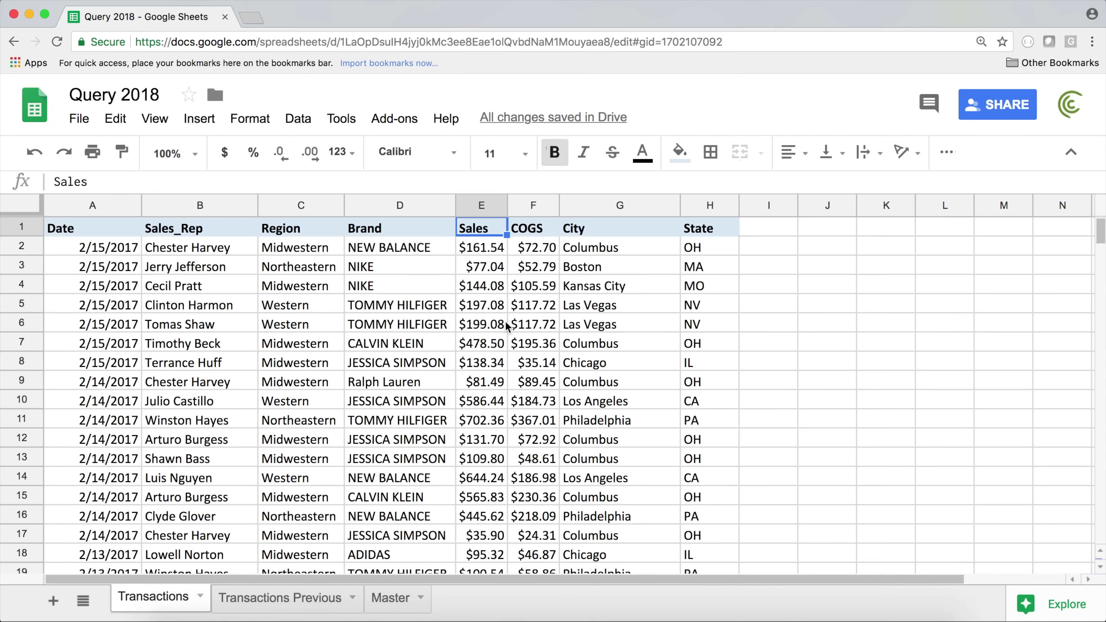
pyautogui.moveTo(491, 248); pyautogui.dragTo(489, 397)
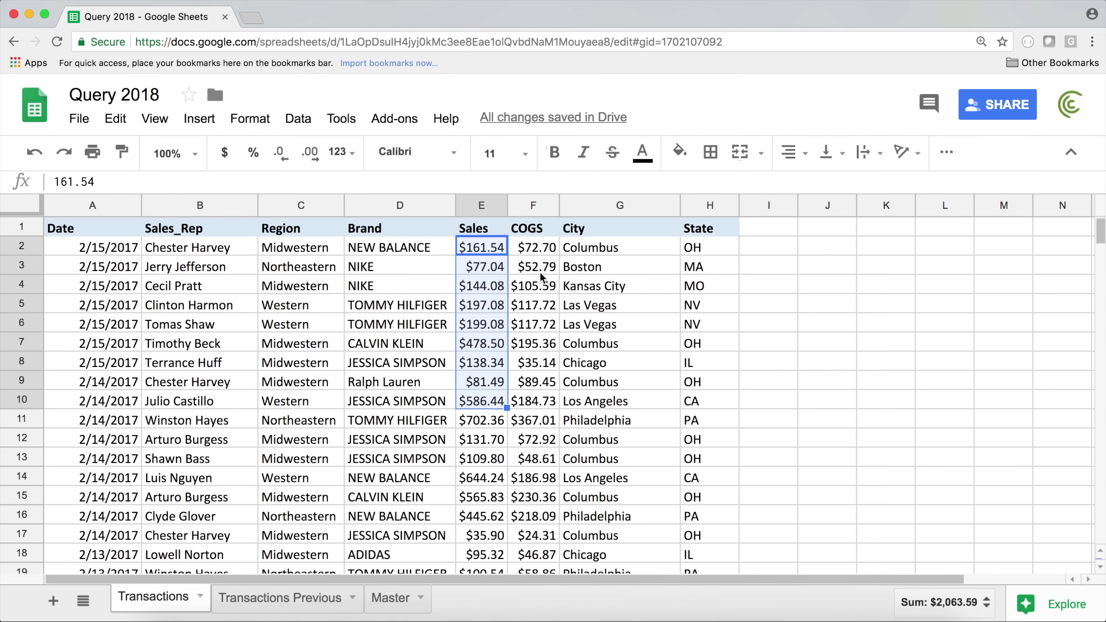
pyautogui.click(533, 247)
pyautogui.hotkey('shift', 'Down')
pyautogui.hotkey('shift', 'Down')
pyautogui.hotkey('shift', 'Down')
pyautogui.hotkey('shift', 'Down')
pyautogui.hotkey('shift', 'Down')
pyautogui.hotkey('shift', 'Down')
pyautogui.hotkey('shift', 'Down')
pyautogui.hotkey('shift', 'Down')
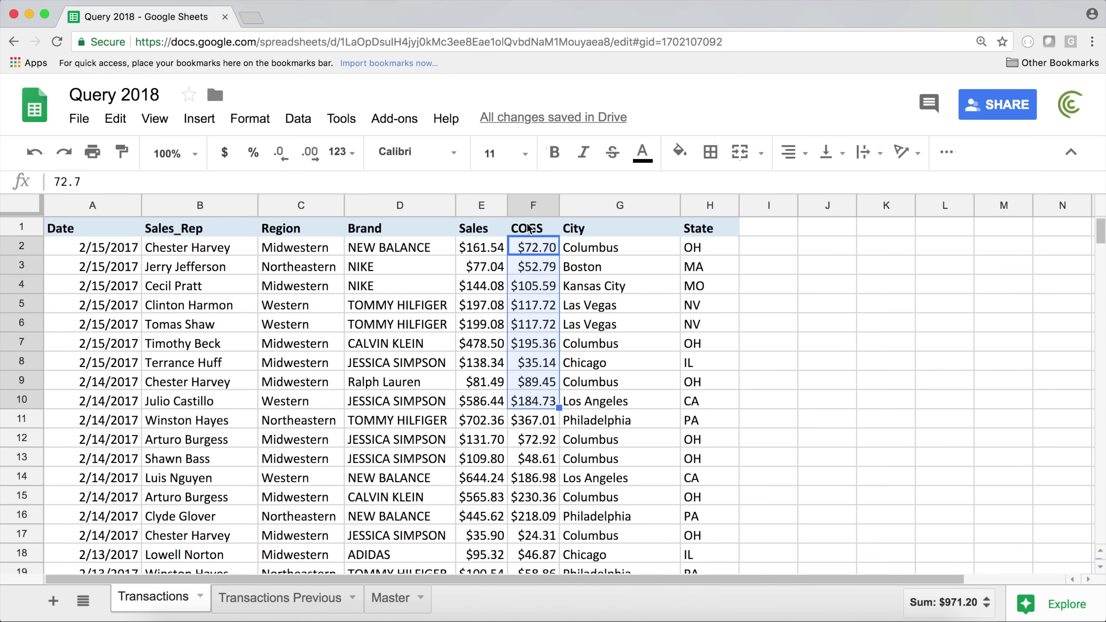
# Step: Replace the Master query string with SELECT E-F to list Sales minus COGS
pyautogui.click(394, 597)
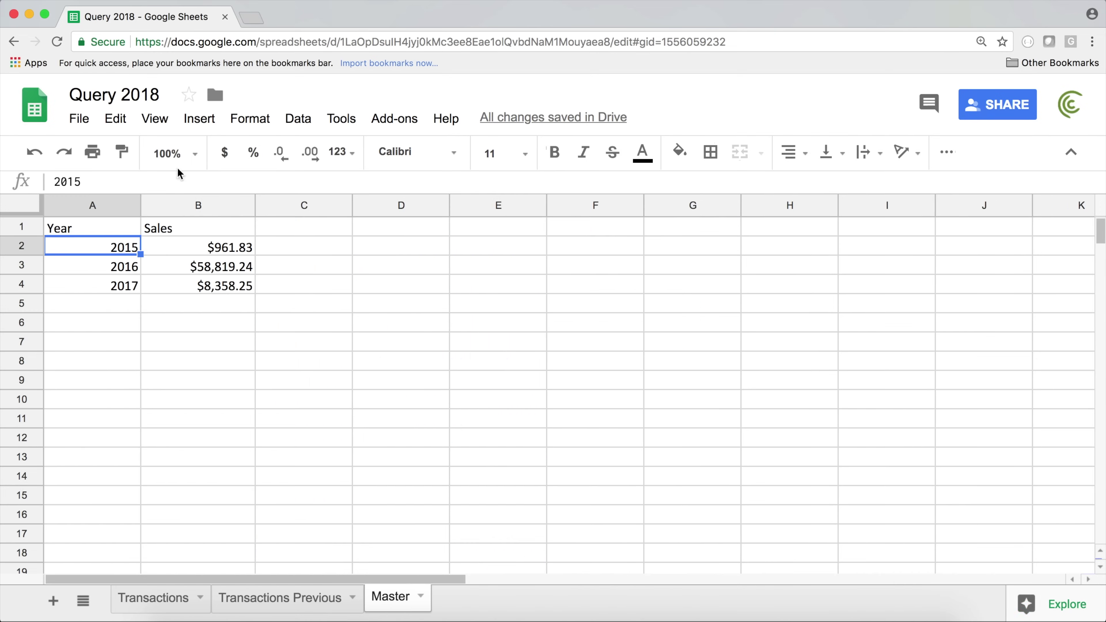
pyautogui.doubleClick(100, 230)
pyautogui.moveTo(287, 182); pyautogui.dragTo(1067, 183)
pyautogui.press('BackSpace')
pyautogui.write('SELE')
pyautogui.write('CT E')
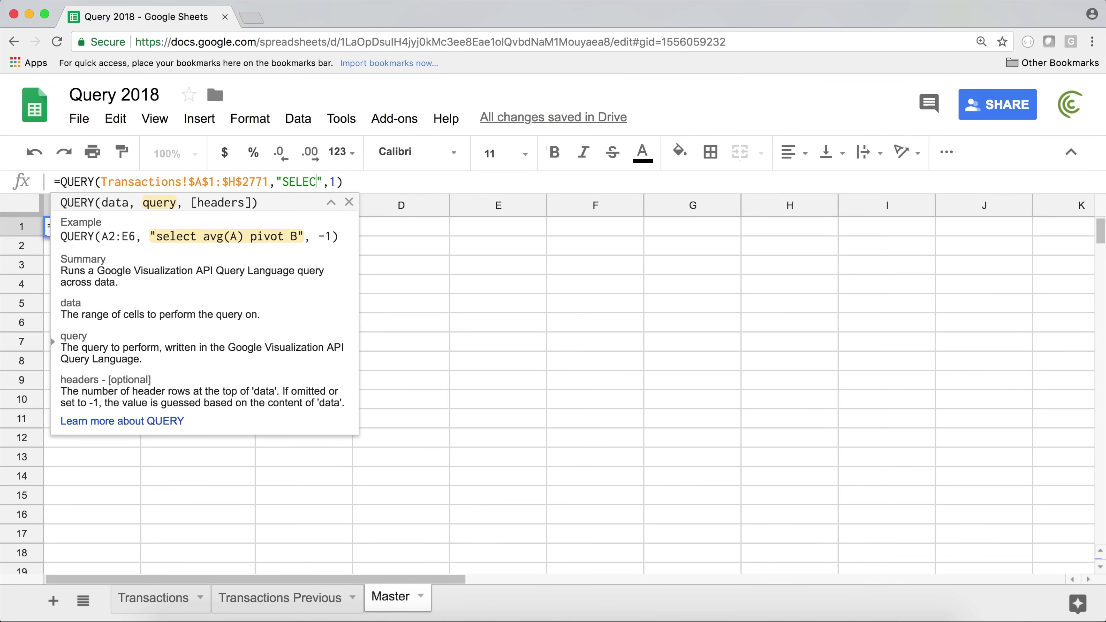
pyautogui.write('-F')
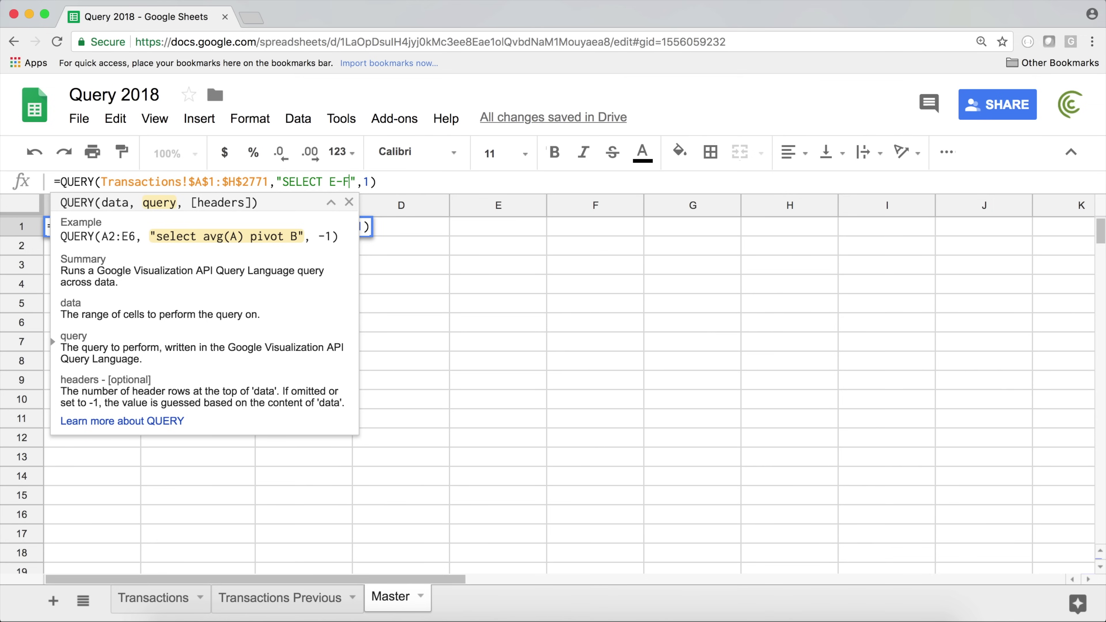
pyautogui.press('Return')
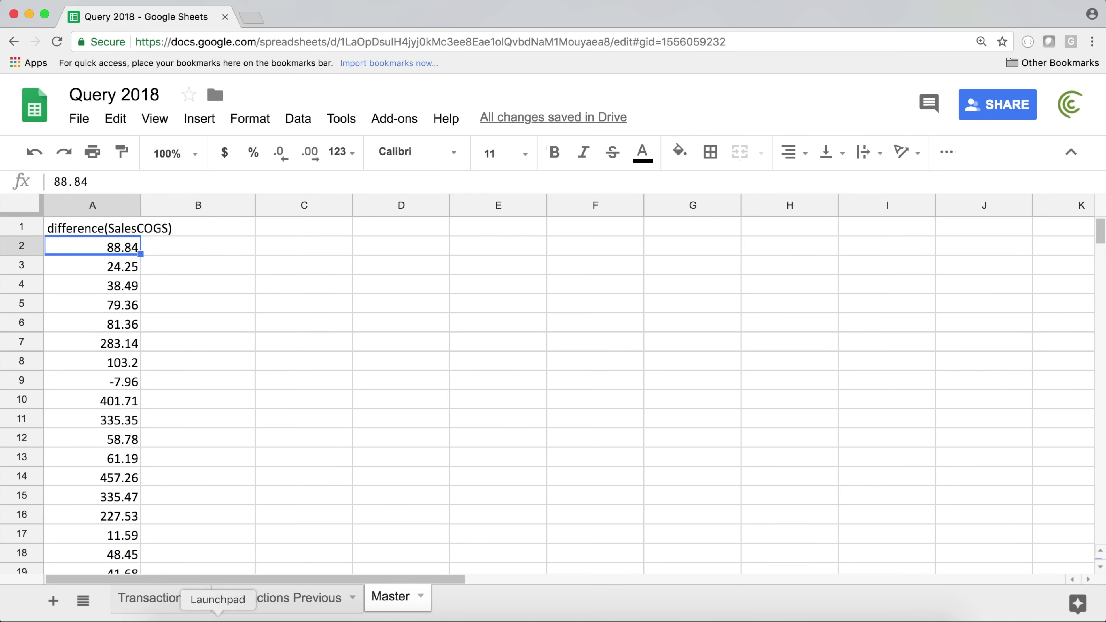
# Step: Insert A, D after SELECT so the query reads SELECT A, D, E-F
pyautogui.press('Up')
pyautogui.click(282, 181)
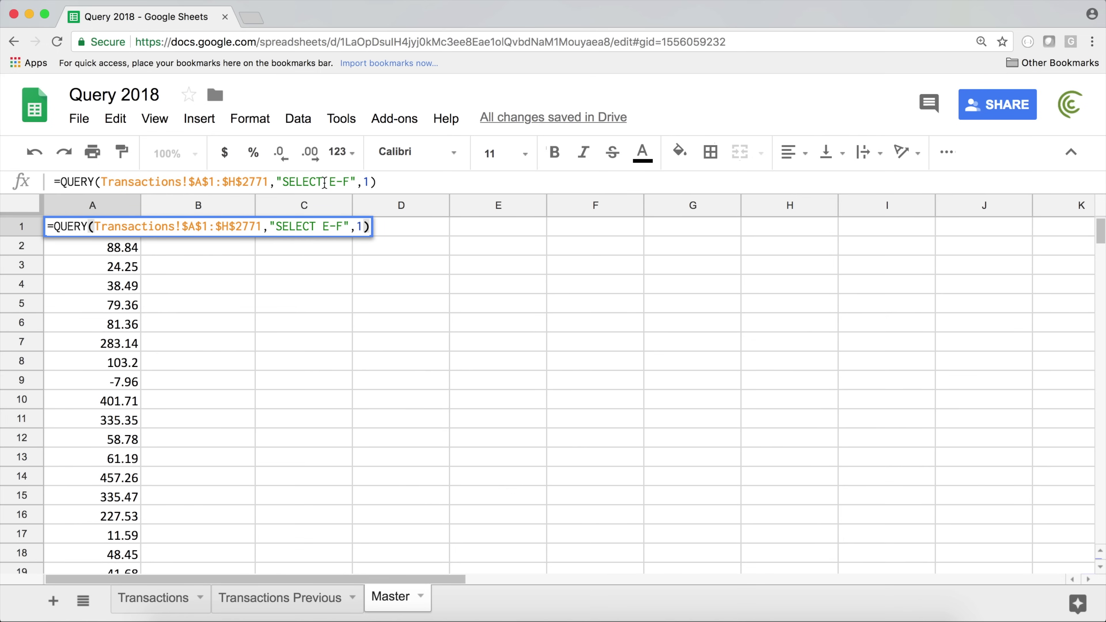
pyautogui.click(324, 183)
pyautogui.write('A,  ')
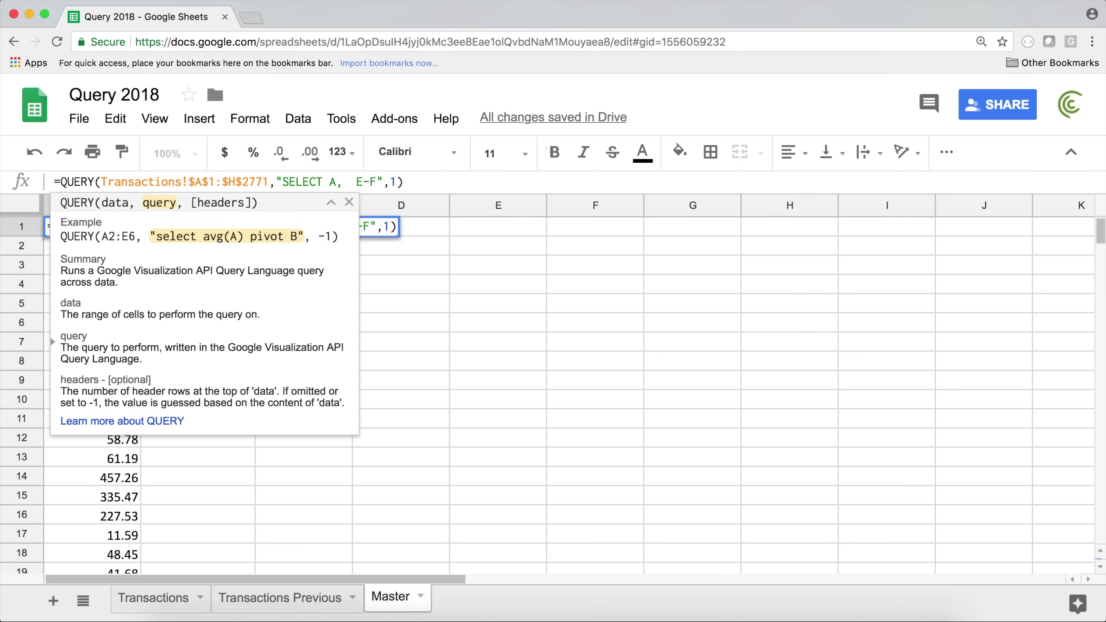
pyautogui.write('D,')
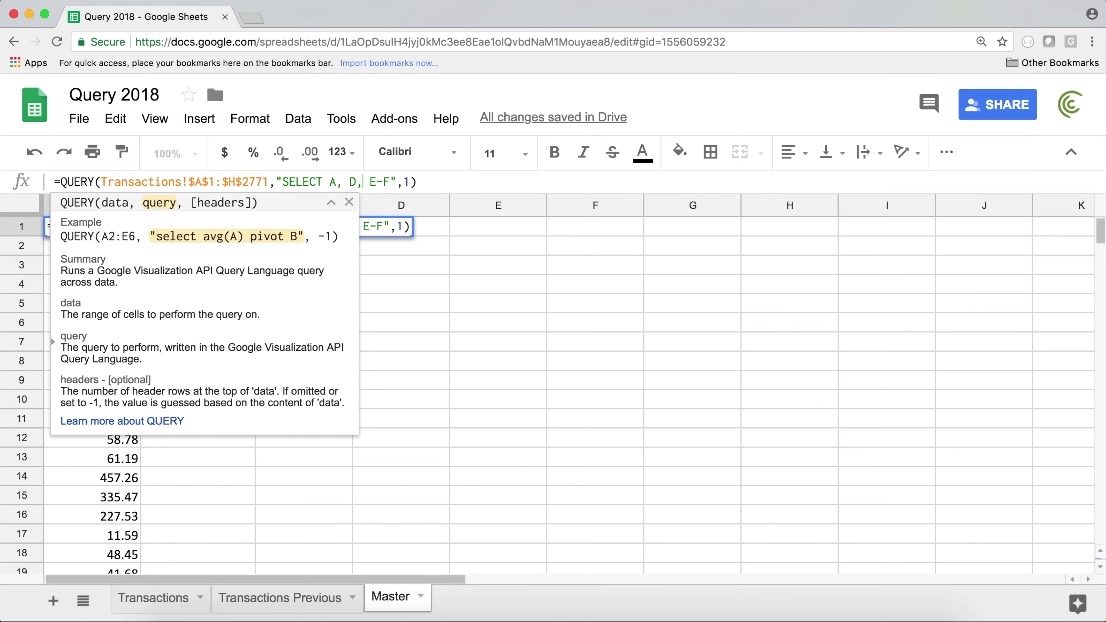
pyautogui.press('Return')
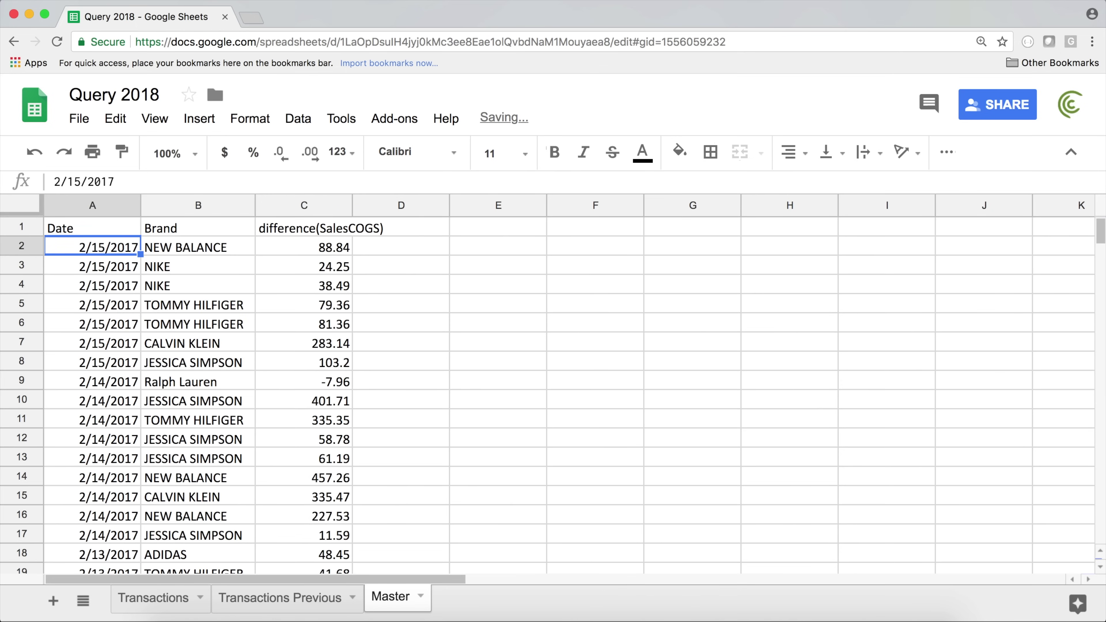
# Step: Review A1's query and the difference(SalesCOGS) header in C1, then start editing the formula
pyautogui.click(104, 228)
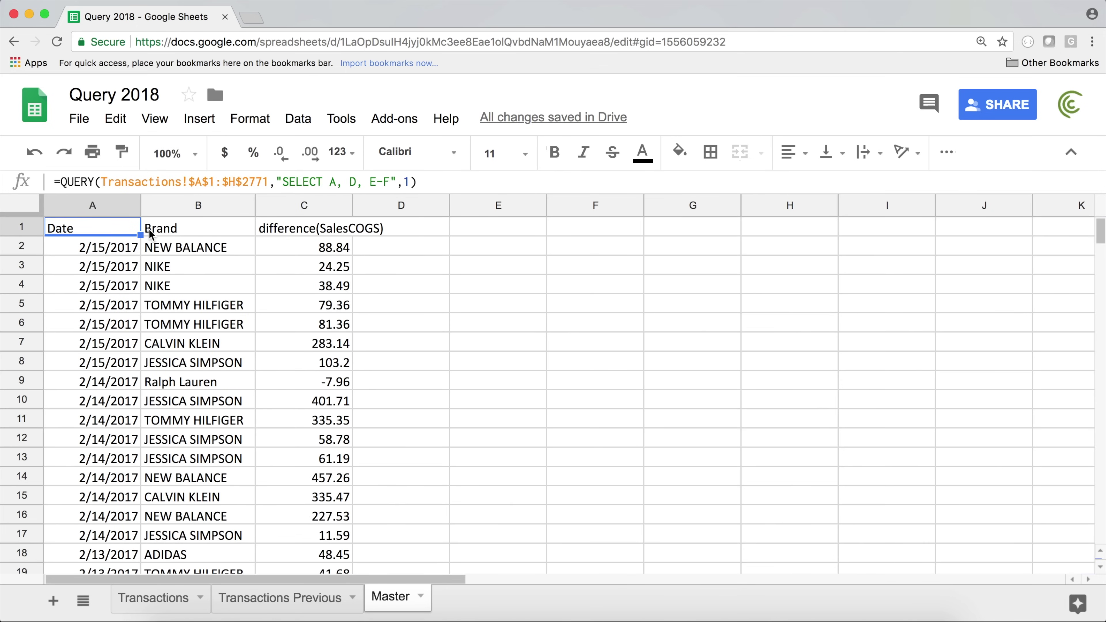
pyautogui.click(170, 229)
pyautogui.moveTo(307, 226); pyautogui.dragTo(309, 420)
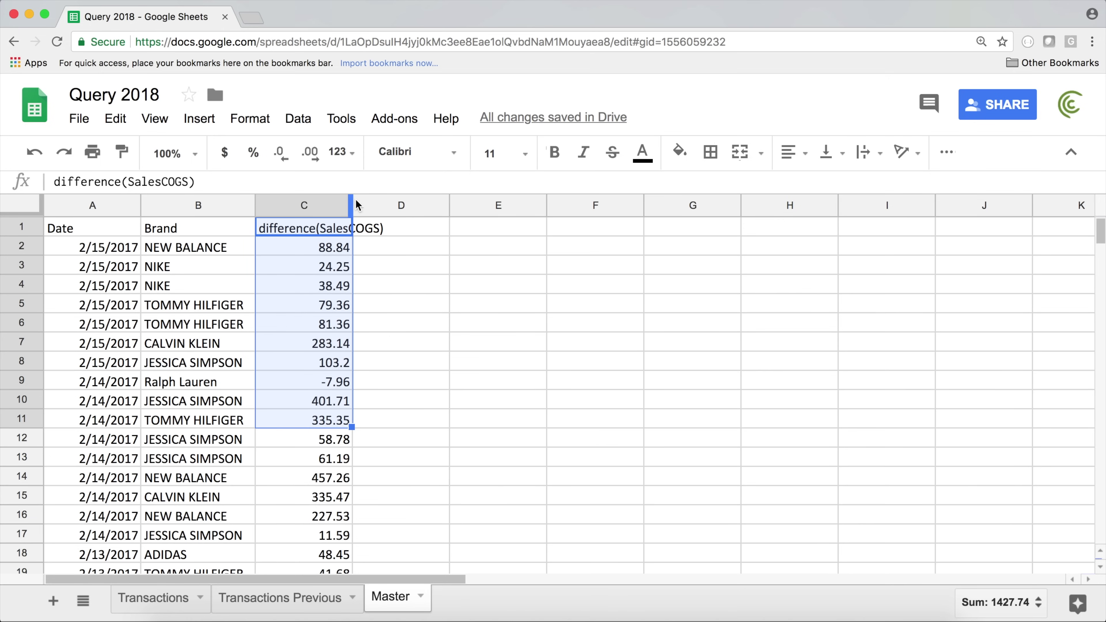
pyautogui.click(311, 228)
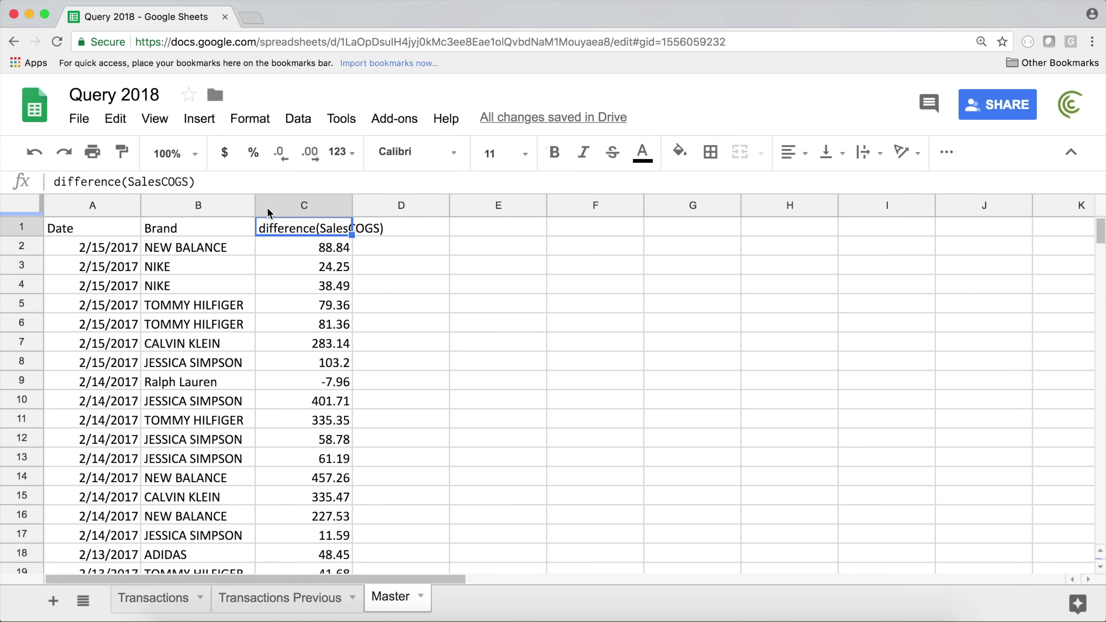
pyautogui.press('Return')
# Step: Append label E-F 'Net' to the QUERY string in A1
pyautogui.click(385, 229)
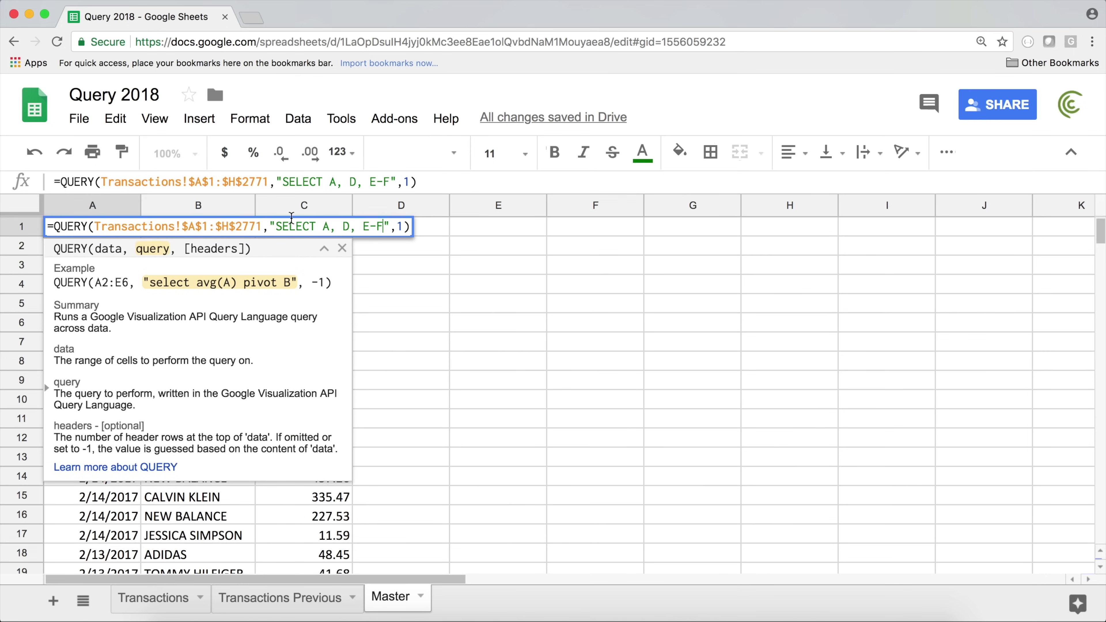
pyautogui.write('label')
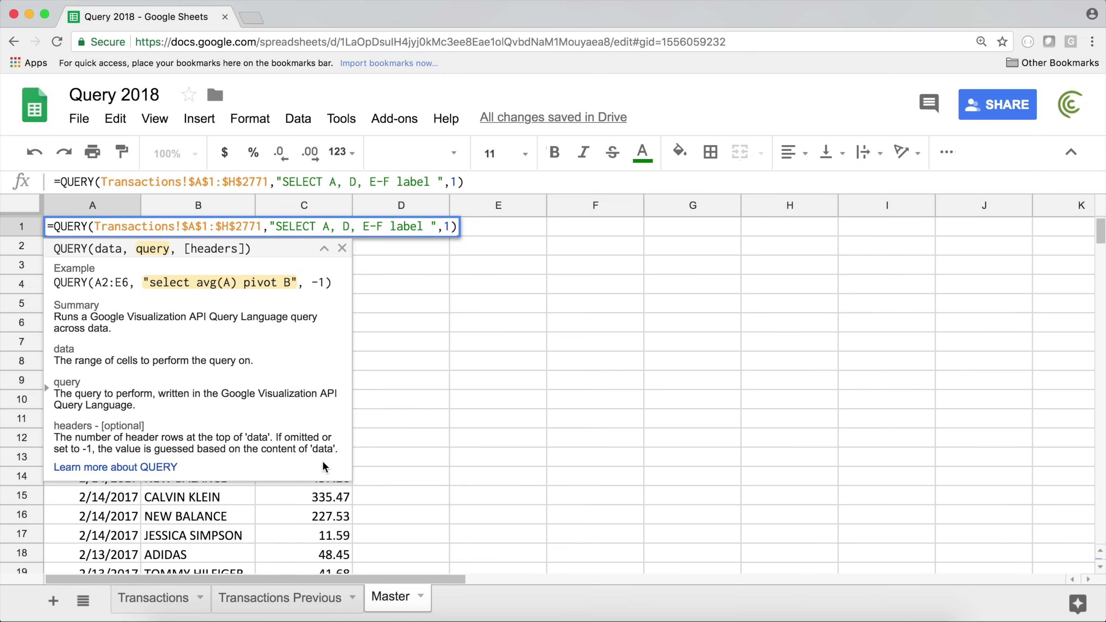
pyautogui.moveTo(364, 225); pyautogui.dragTo(382, 226)
pyautogui.click(426, 226)
pyautogui.write('E-F')
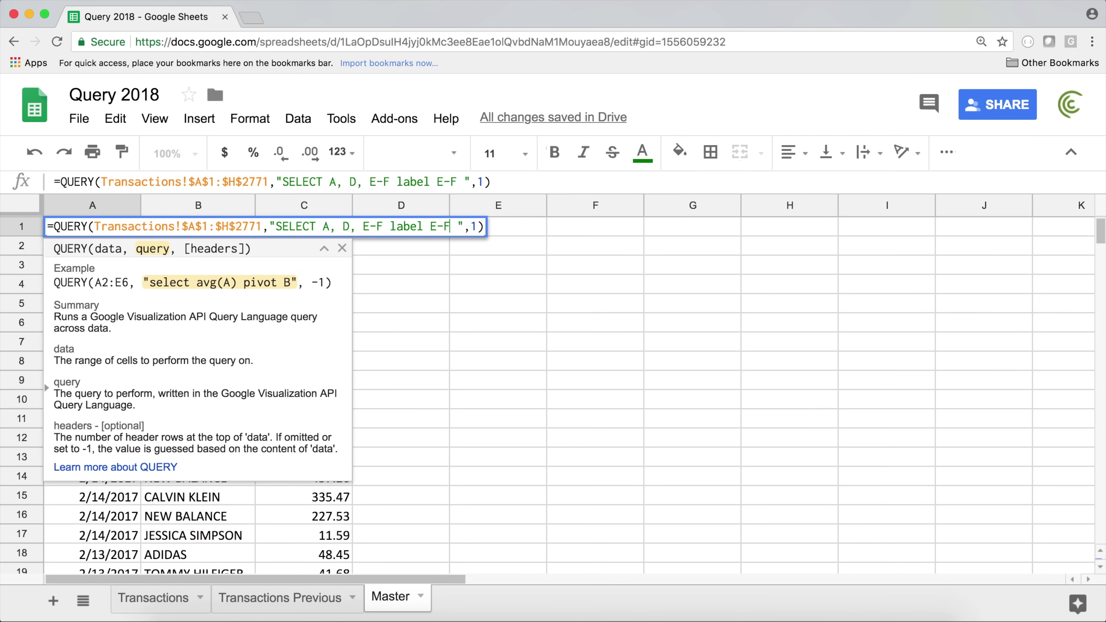
pyautogui.click(457, 226)
pyautogui.write("''")
pyautogui.write('Net')
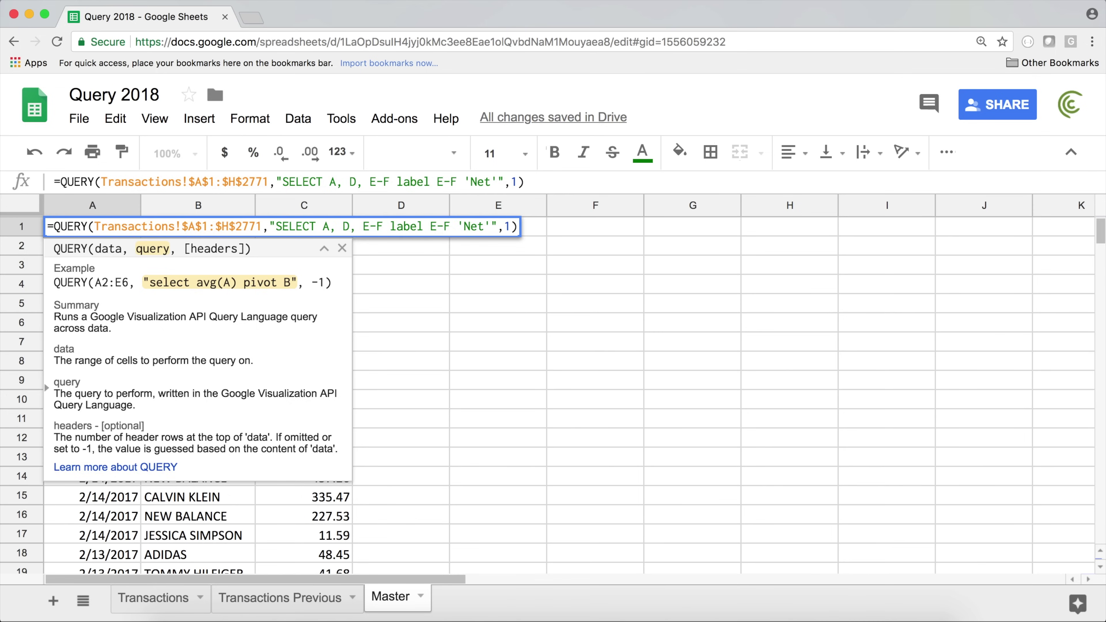
pyautogui.press('Return')
# Step: Check the new Net header and values, leaving A1's formula unchanged
pyautogui.click(273, 229)
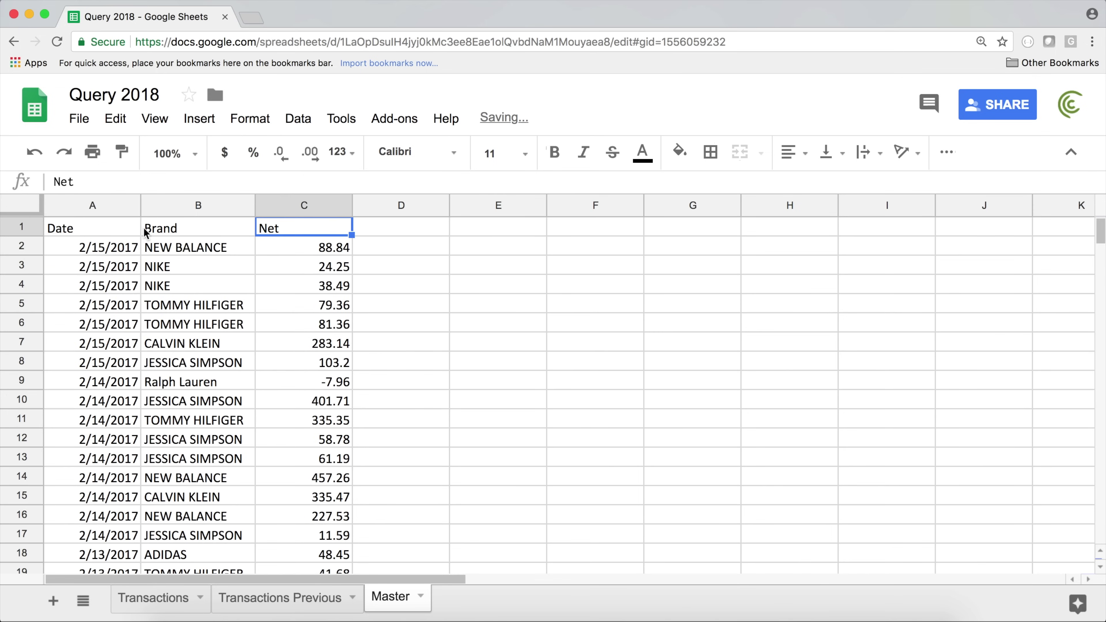
pyautogui.click(114, 230)
pyautogui.press('Return')
pyautogui.press('Return')
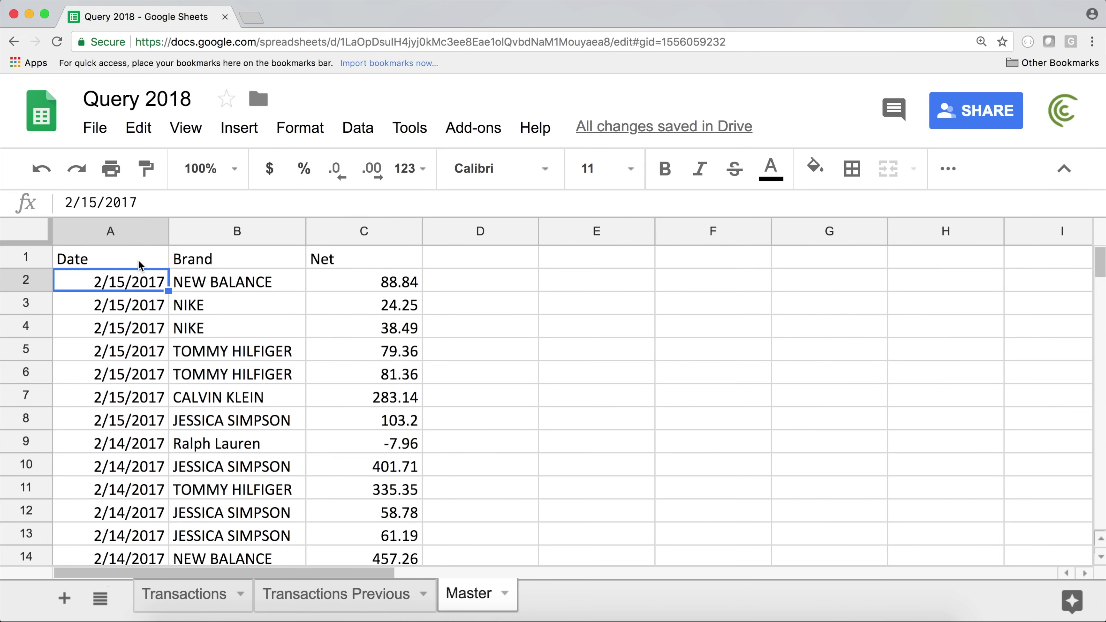
pyautogui.doubleClick(140, 264)
pyautogui.click(541, 257)
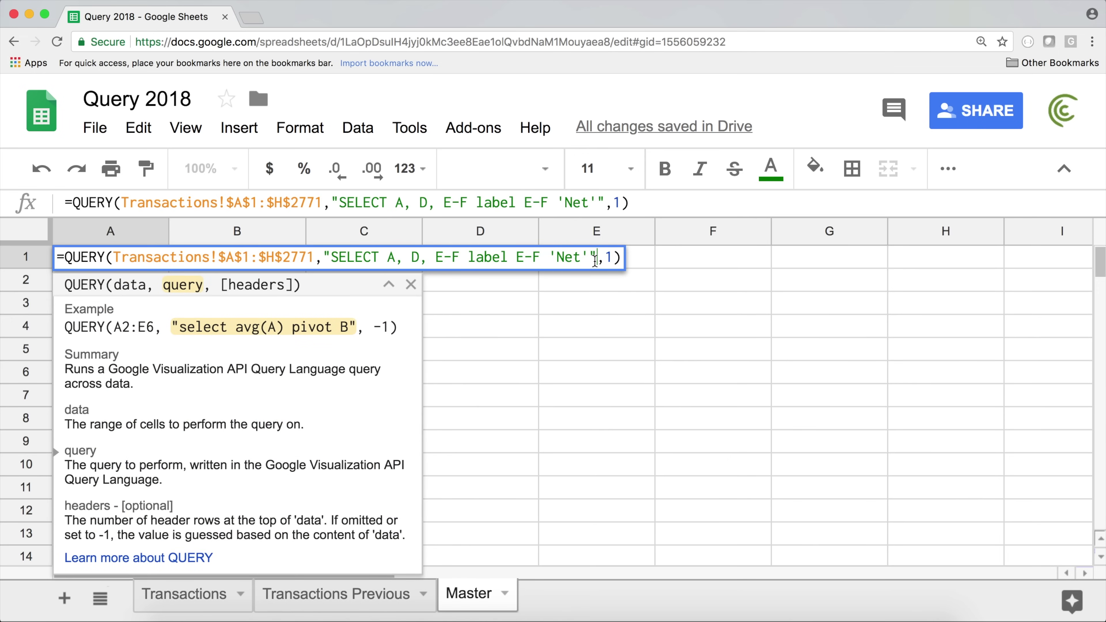
pyautogui.press('Return')
pyautogui.moveTo(373, 262); pyautogui.dragTo(366, 425)
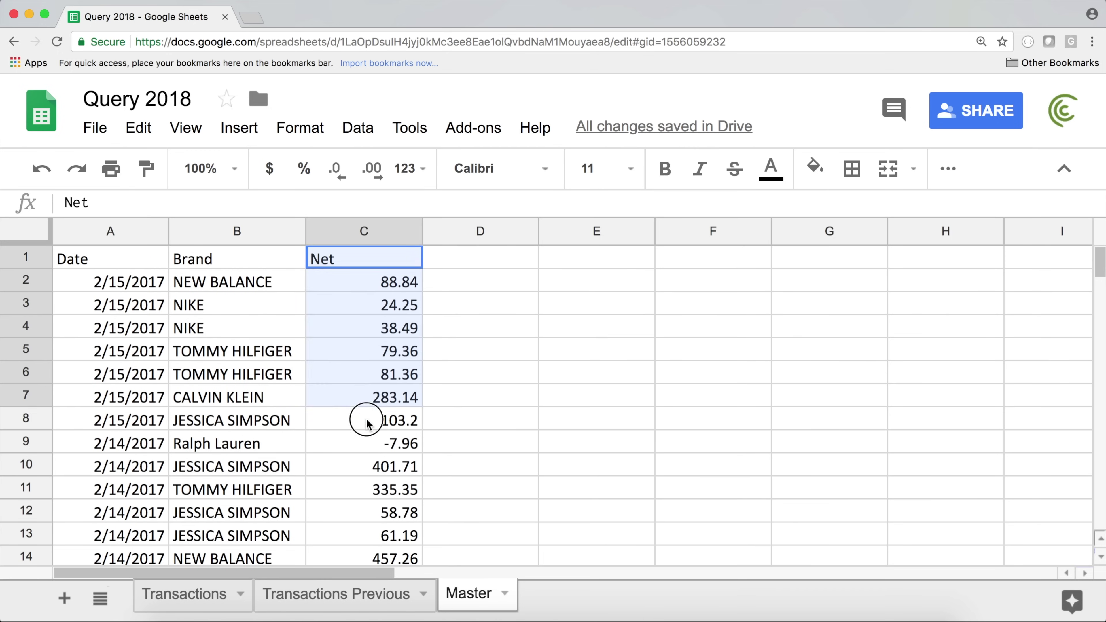
# Step: Add format E-F '$#,###.00' after the label clause in A1's query
pyautogui.doubleClick(83, 256)
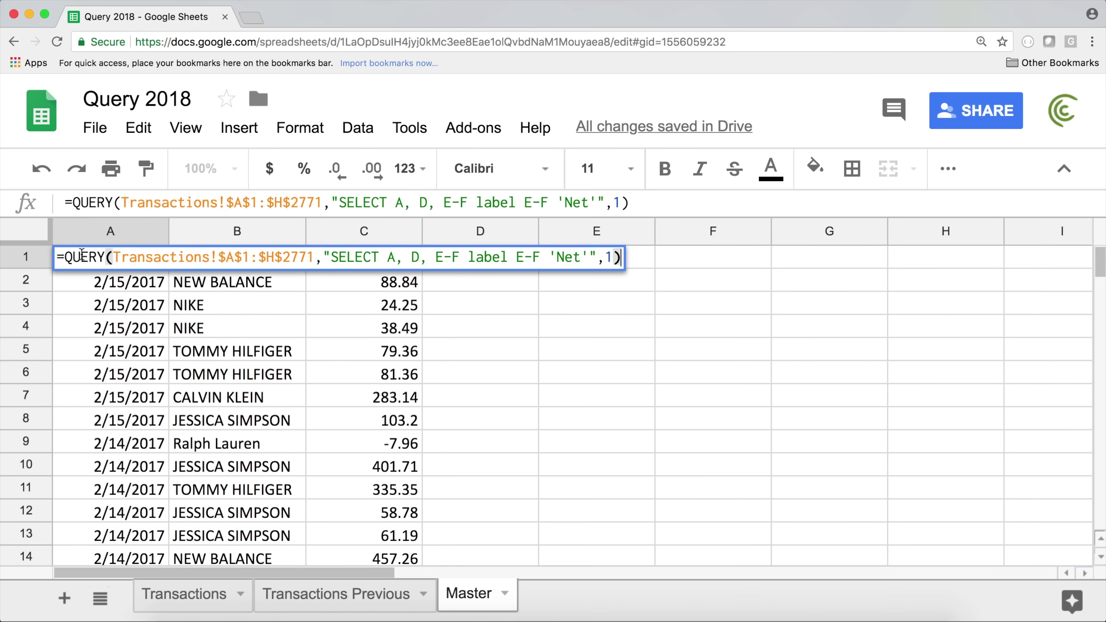
pyautogui.click(598, 202)
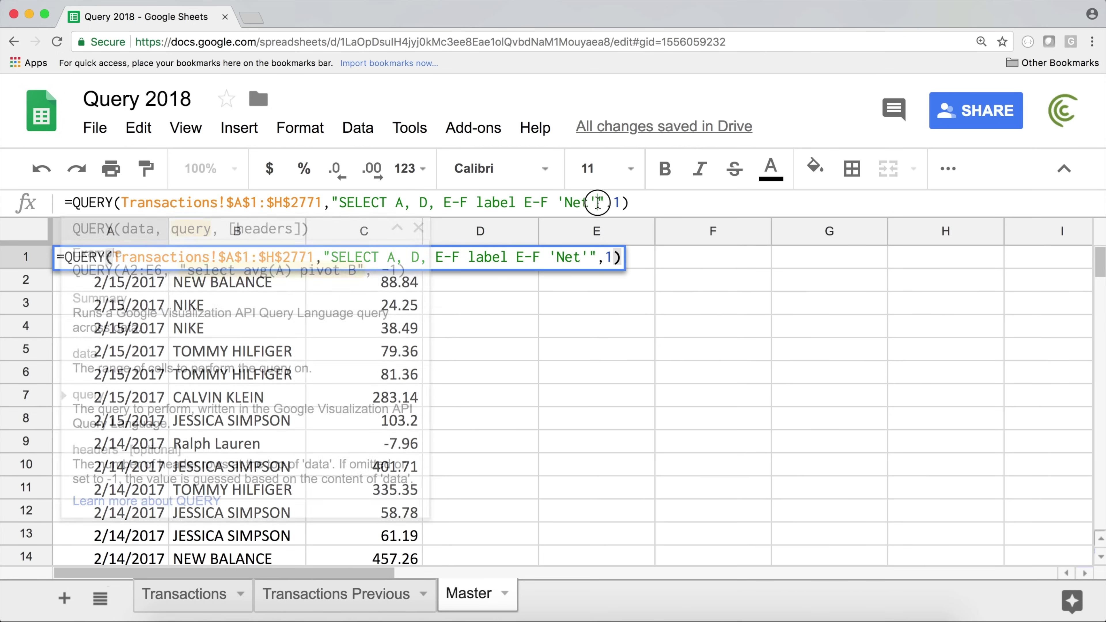
pyautogui.write('format')
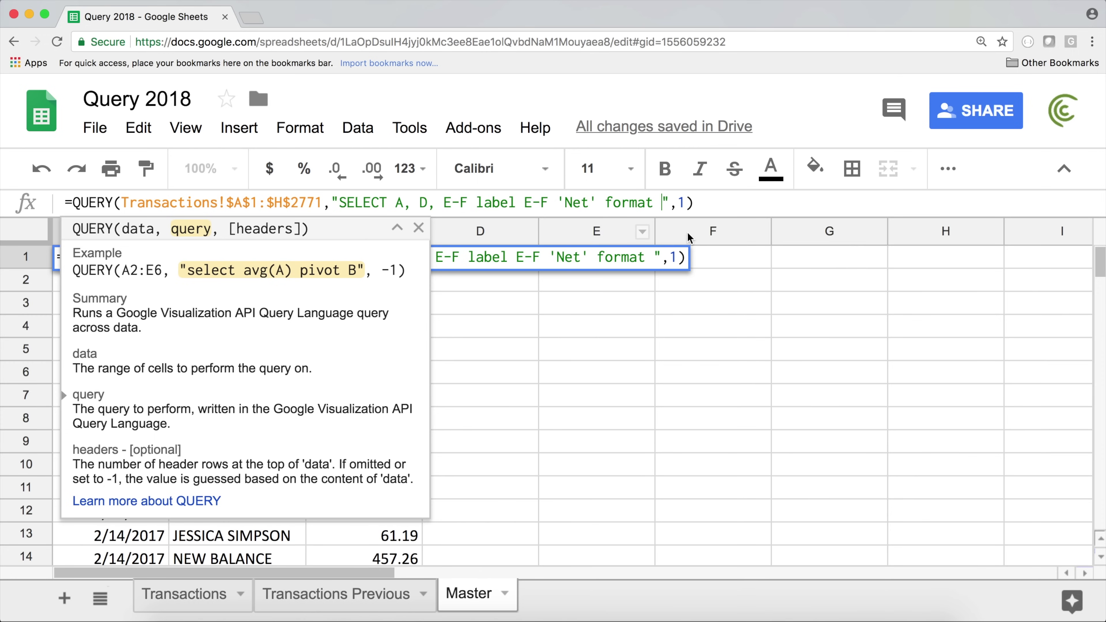
pyautogui.click(526, 204)
pyautogui.moveTo(525, 204); pyautogui.dragTo(550, 203)
pyautogui.hotkey('ctrl', 'c')
pyautogui.click(658, 203)
pyautogui.hotkey('ctrl', 'v')
pyautogui.write("''")
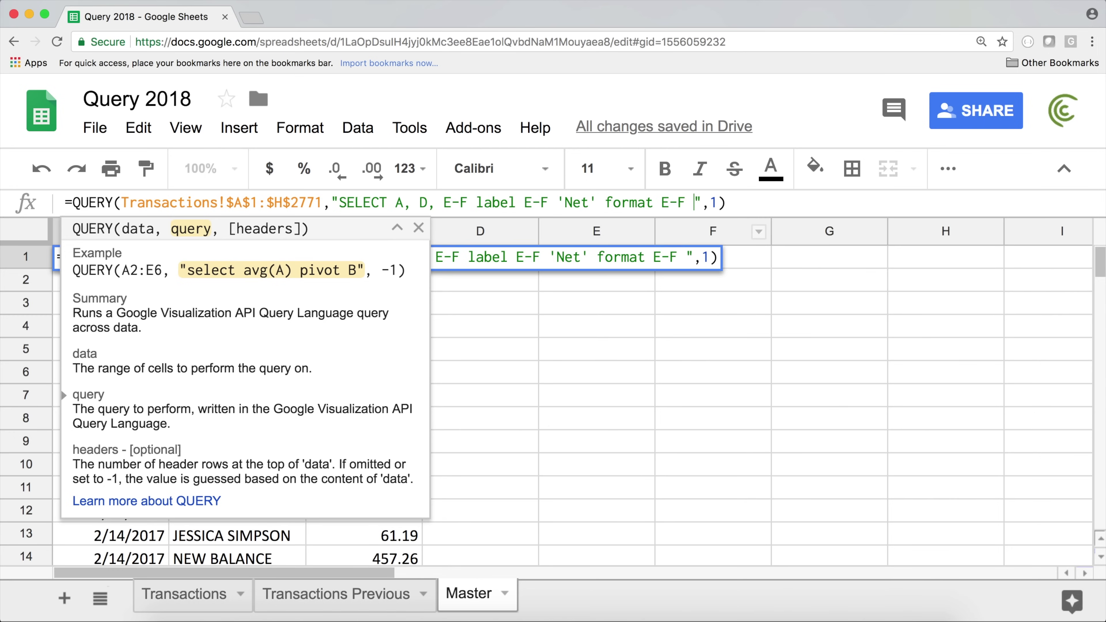
pyautogui.press('Left')
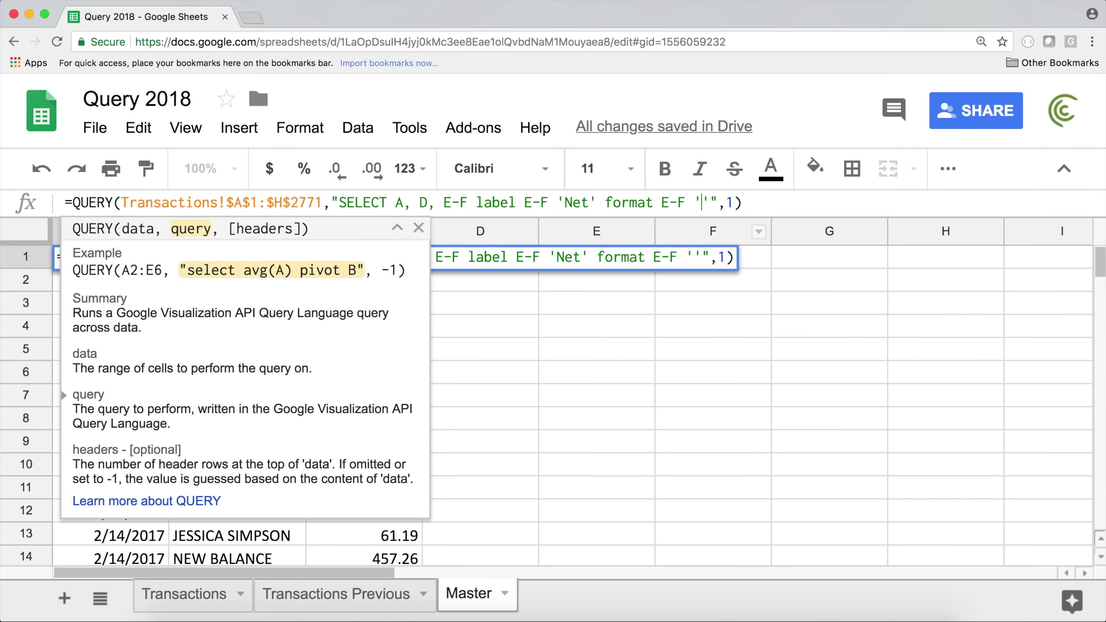
pyautogui.write('$#')
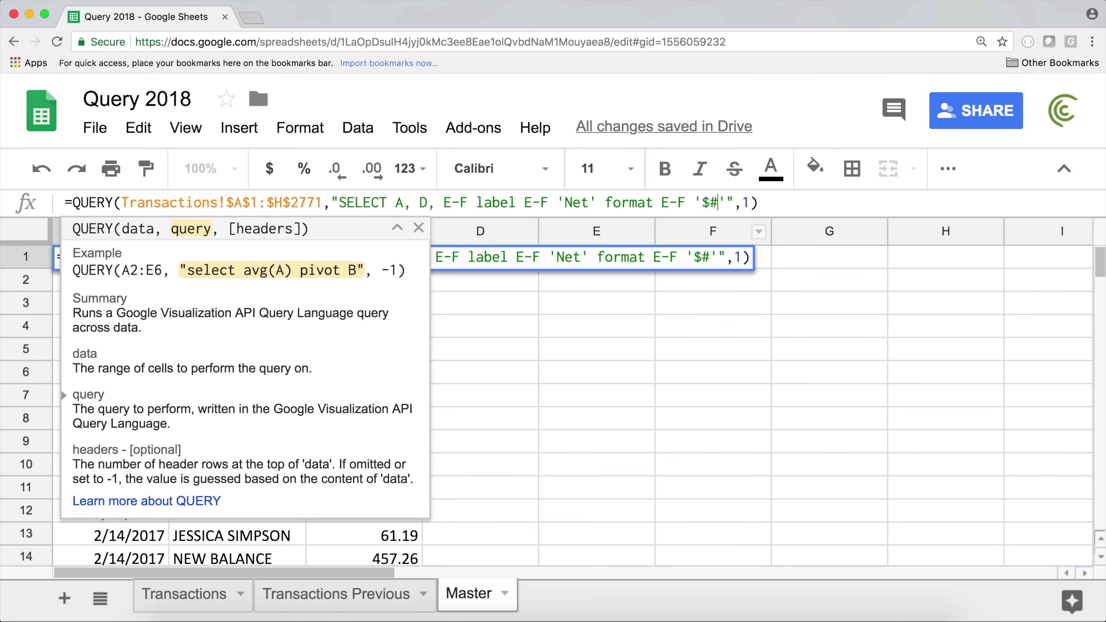
pyautogui.write(',###')
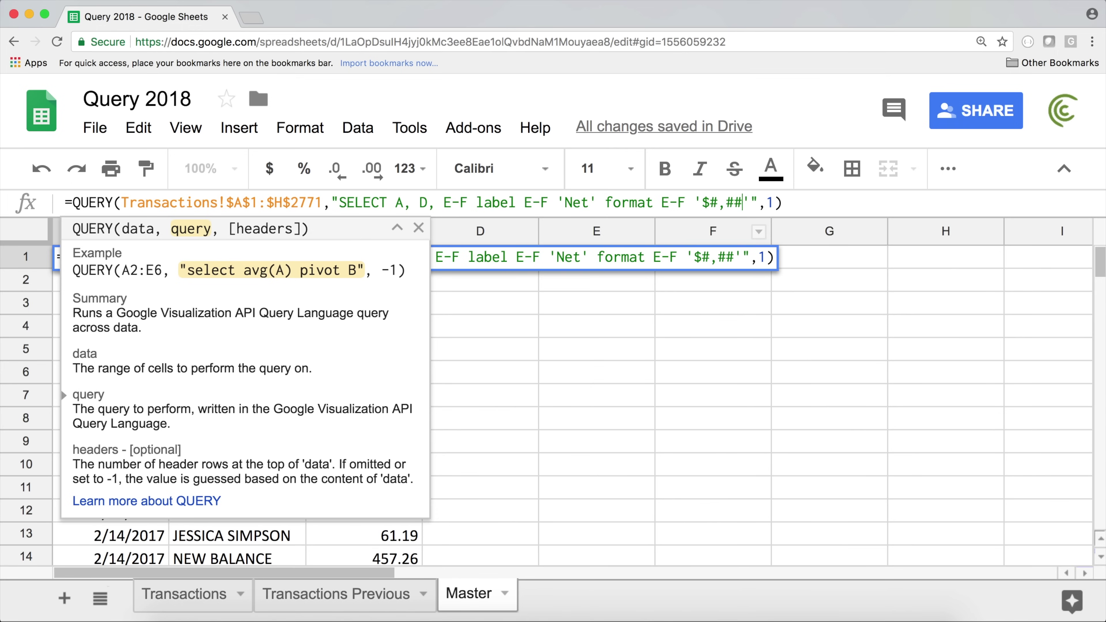
pyautogui.write('.00')
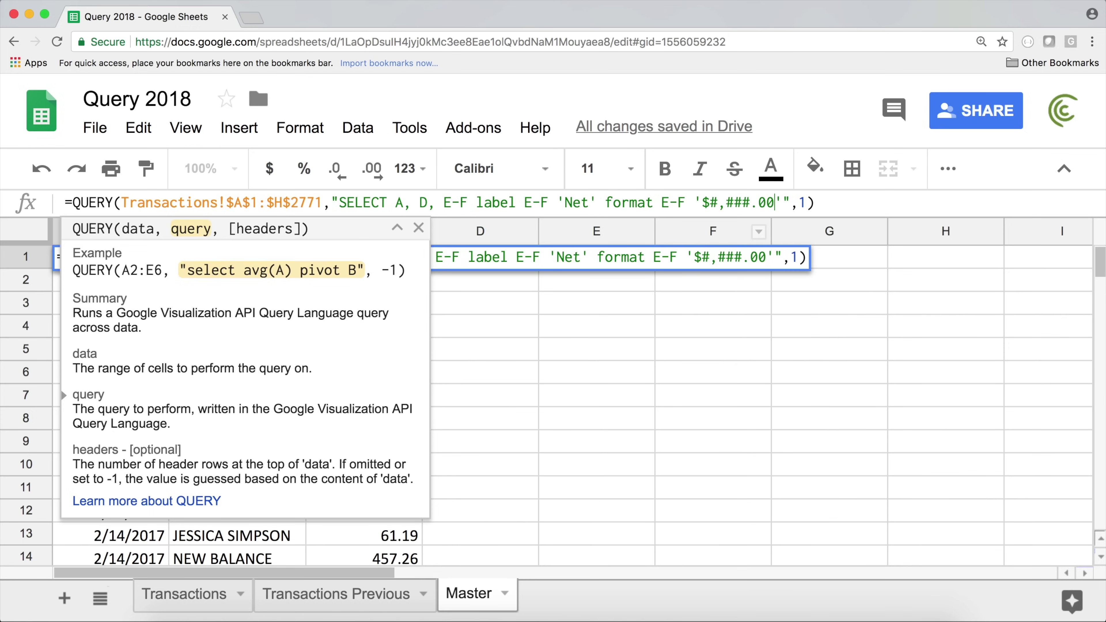
pyautogui.press('Return')
# Step: Review the currency-formatted Net amounts and the Date column values
pyautogui.moveTo(385, 261); pyautogui.dragTo(380, 488)
pyautogui.scroll(-11, 377, 421)
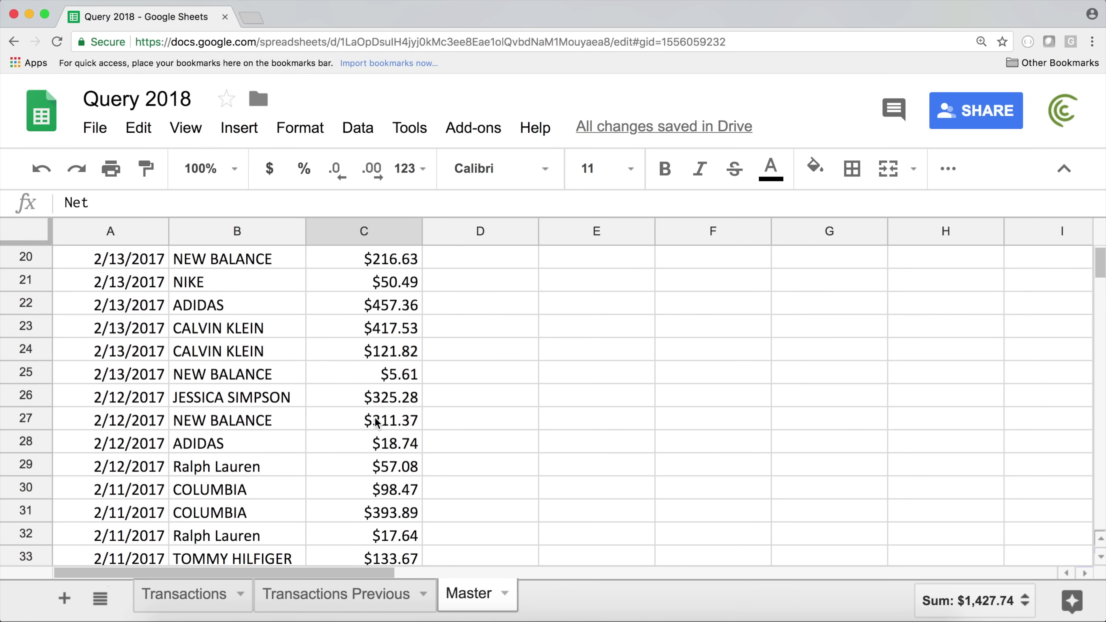
pyautogui.scroll(11, 377, 422)
pyautogui.click(364, 259)
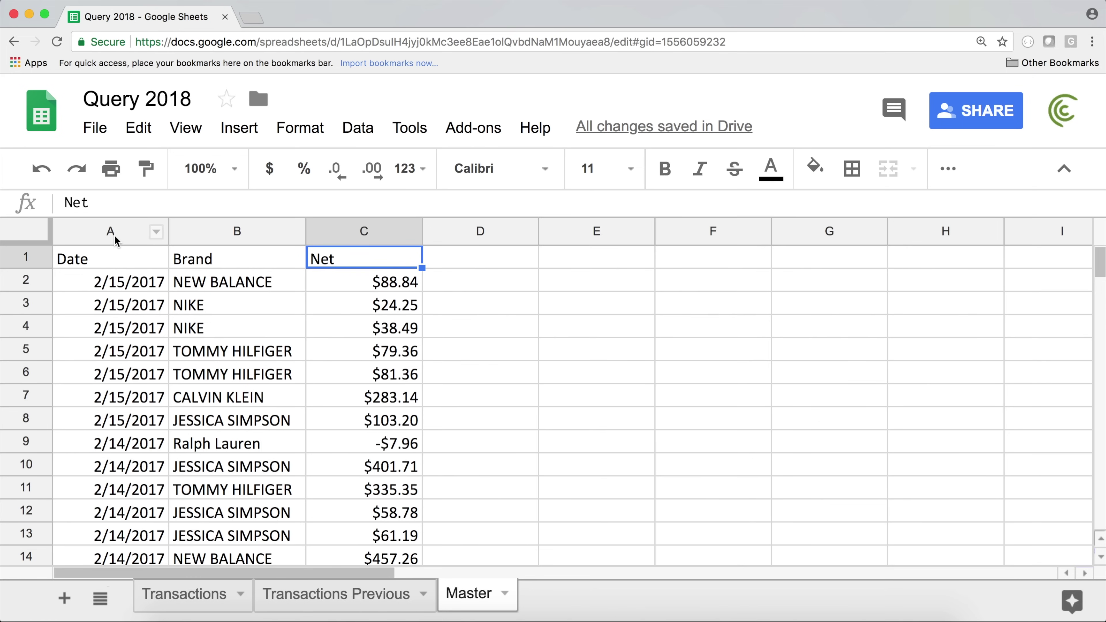
pyautogui.click(111, 231)
pyautogui.click(118, 259)
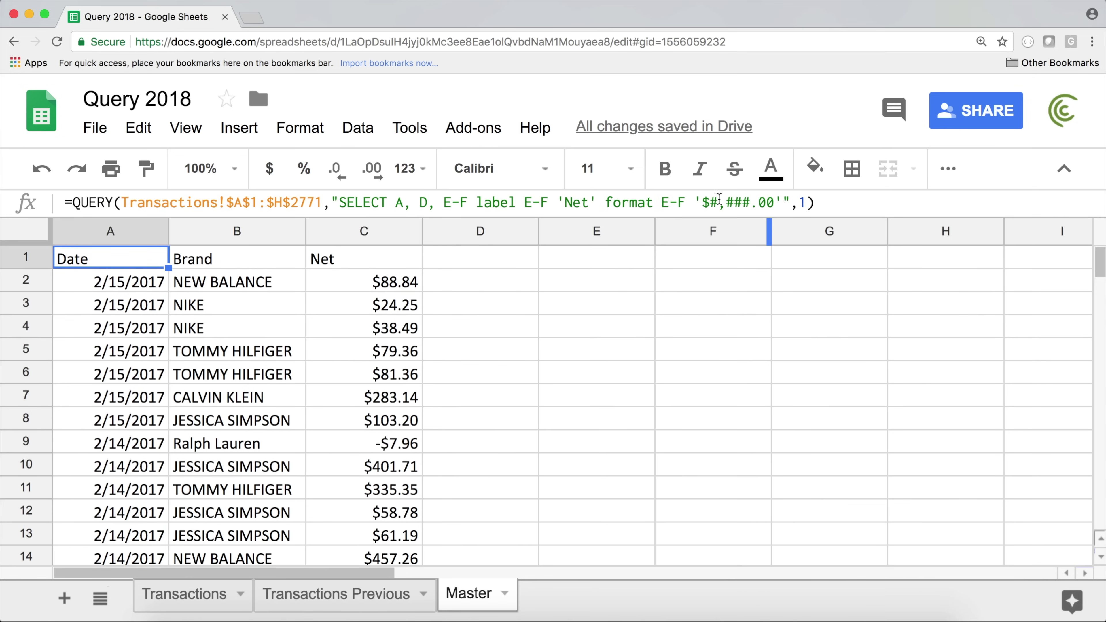
pyautogui.click(701, 203)
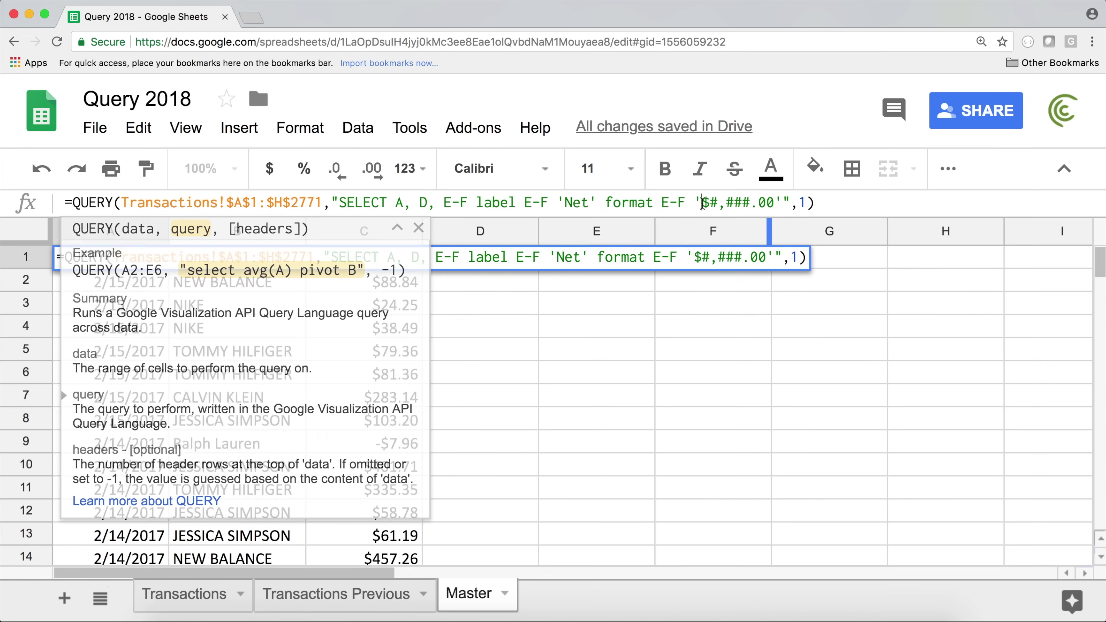
pyautogui.press('Return')
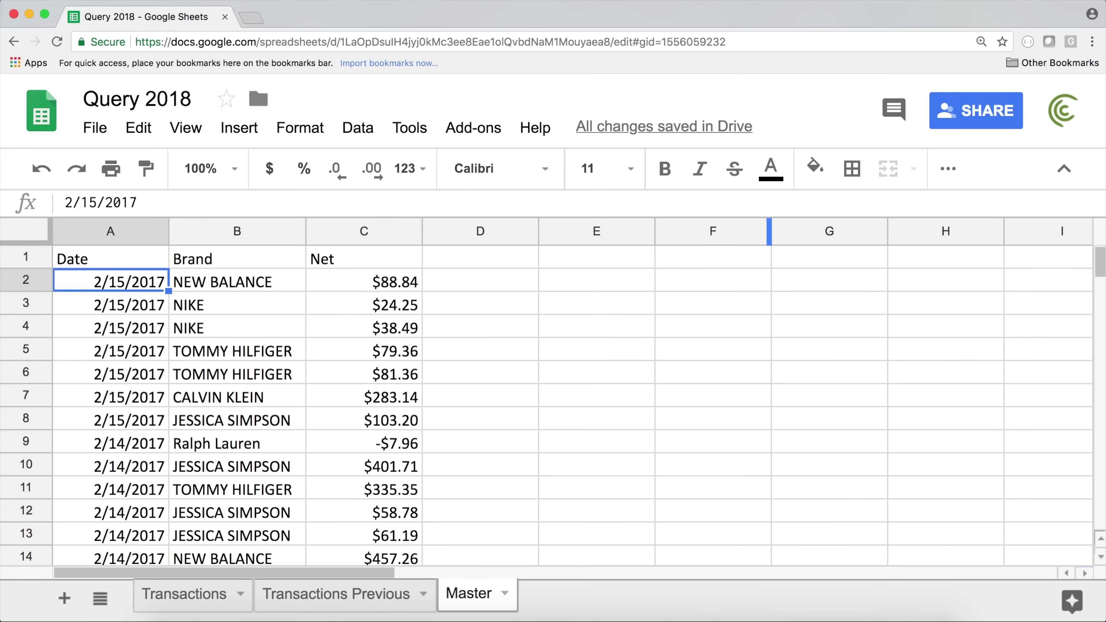
pyautogui.click(121, 286)
pyautogui.moveTo(120, 287); pyautogui.dragTo(121, 443)
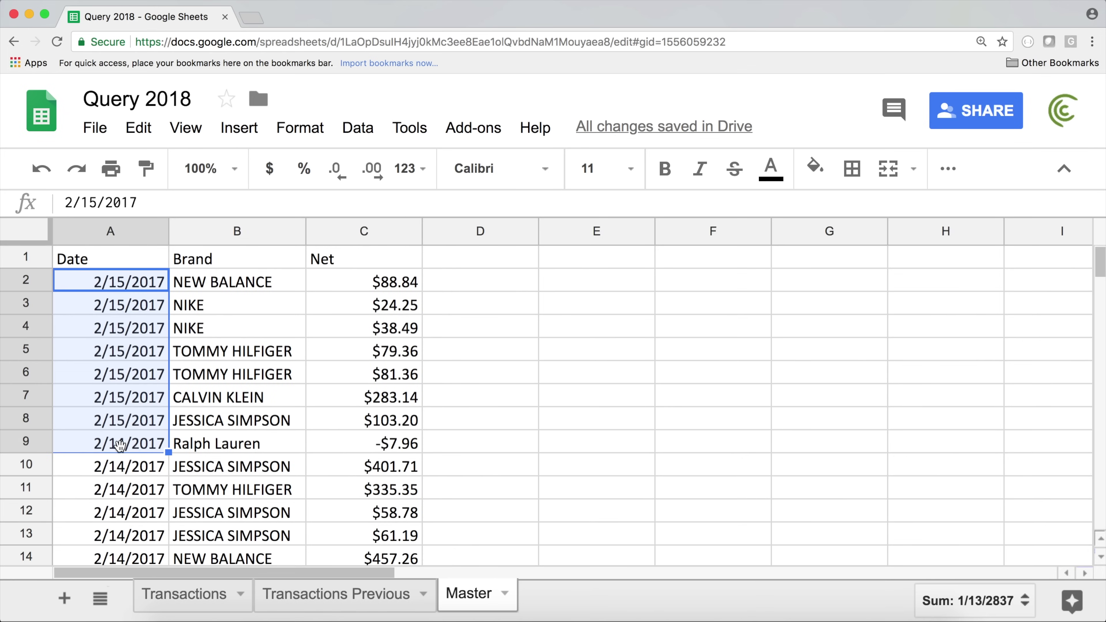
pyautogui.click(94, 257)
pyautogui.click(788, 204)
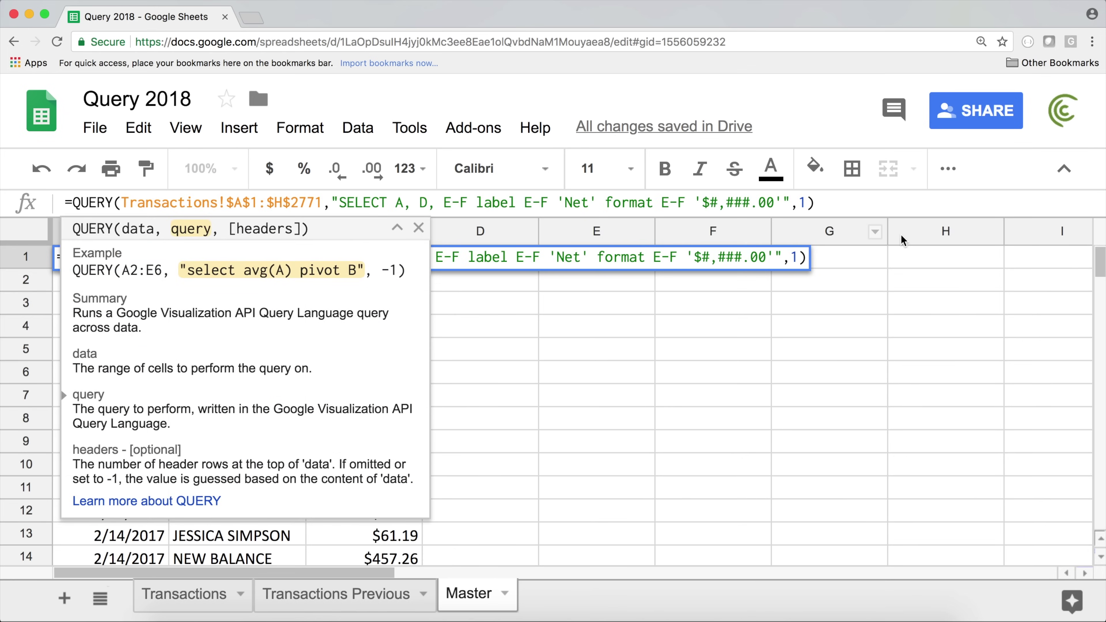
# Step: Add A 'YYYY-MM-DD' to the query's format clause so dates read like 2017-02-15
pyautogui.write(',')
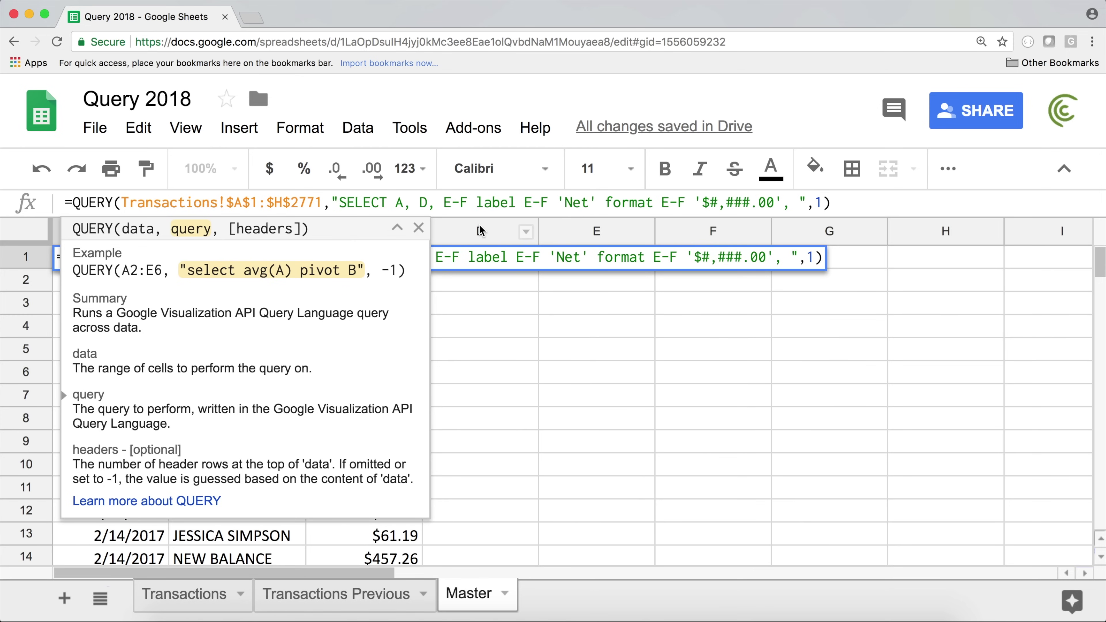
pyautogui.write("A ''")
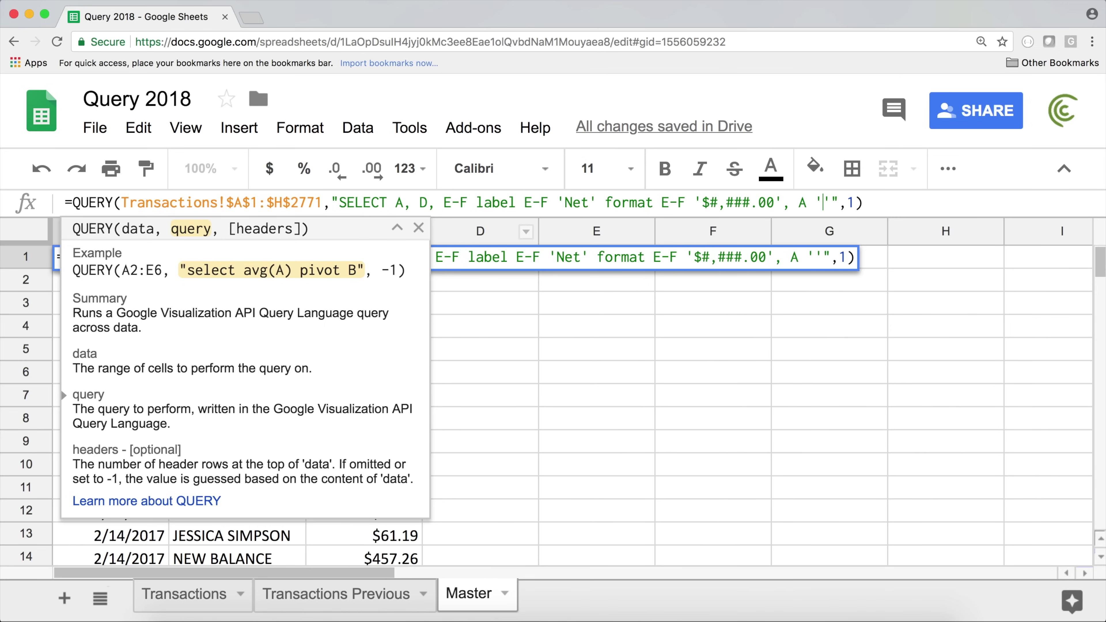
pyautogui.write('YYYY')
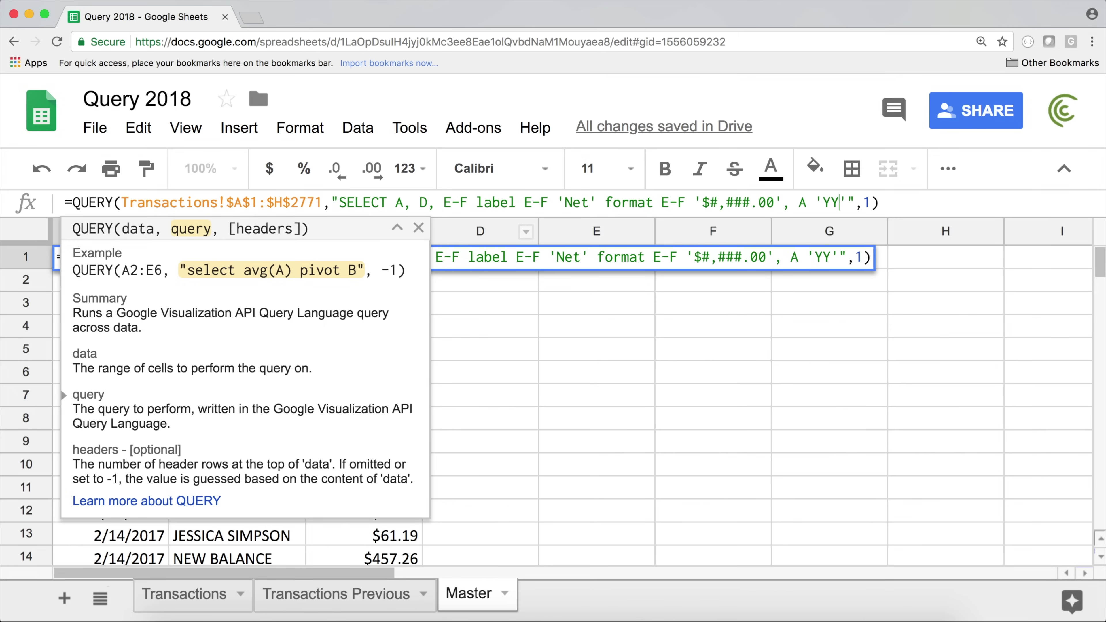
pyautogui.write('-')
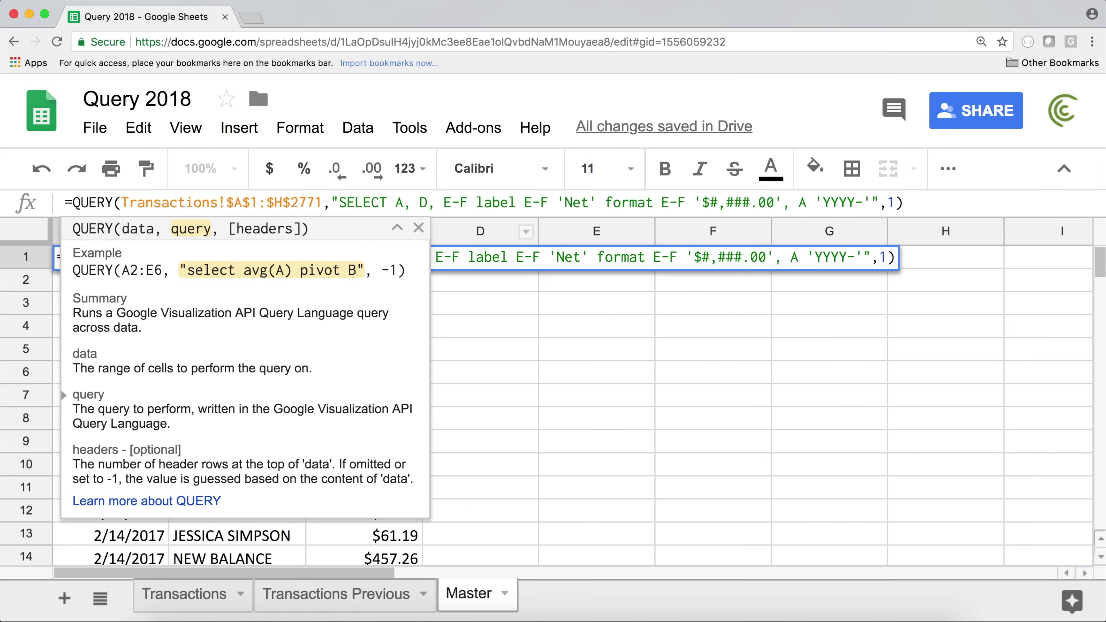
pyautogui.write('MM-DD')
pyautogui.press('Return')
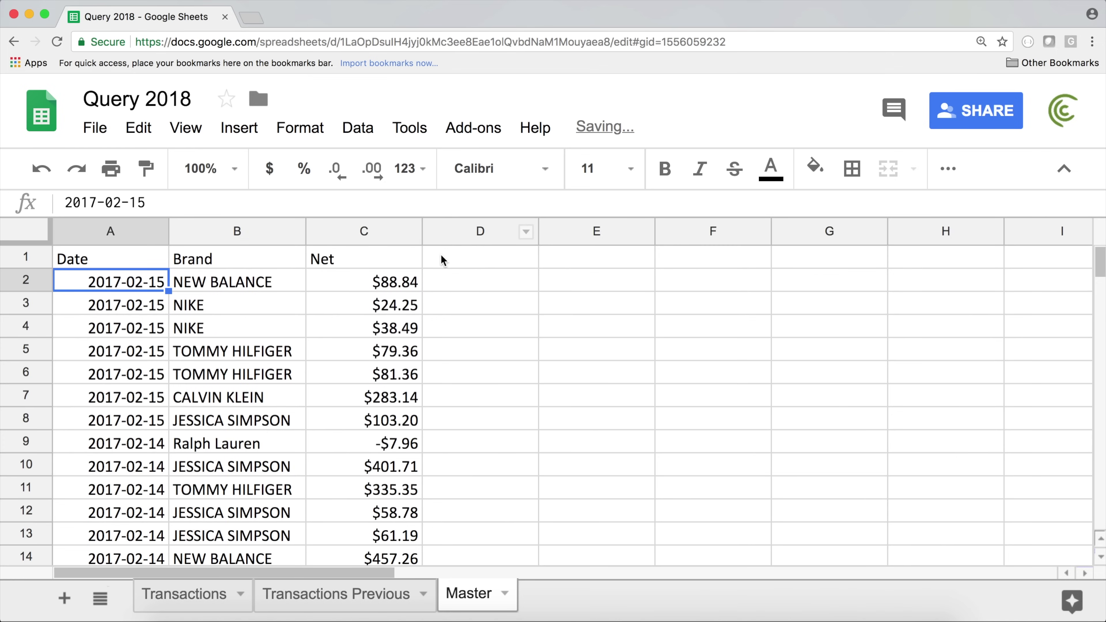
# Step: Replace the query's date format with 'M-D-Y' so dates read like 2-15-17
pyautogui.click(131, 231)
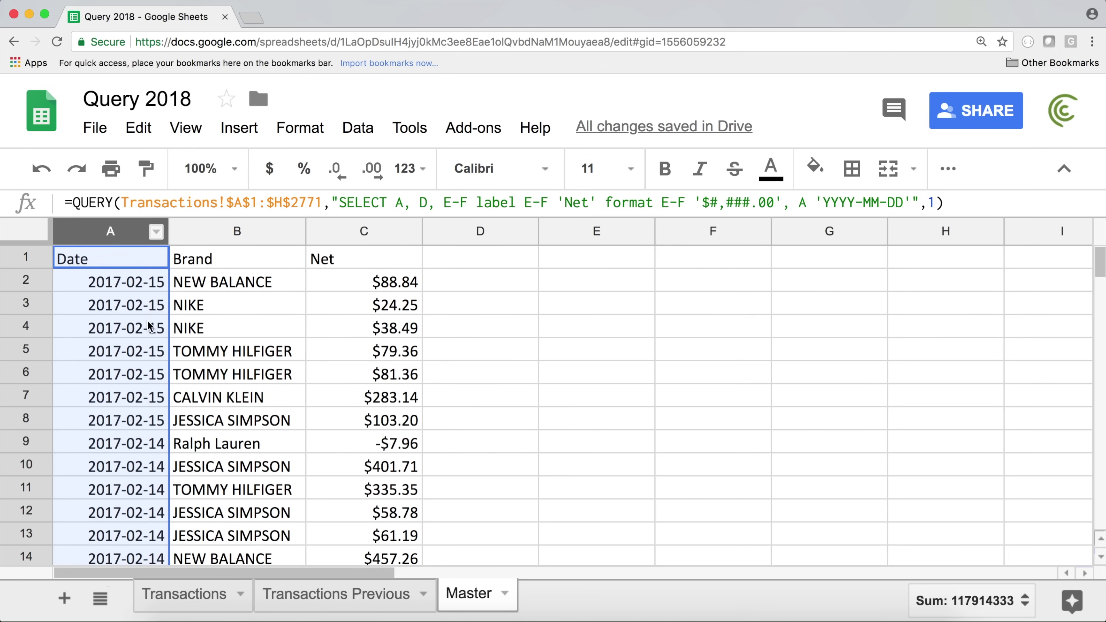
pyautogui.click(120, 283)
pyautogui.doubleClick(115, 262)
pyautogui.moveTo(814, 258); pyautogui.dragTo(894, 258)
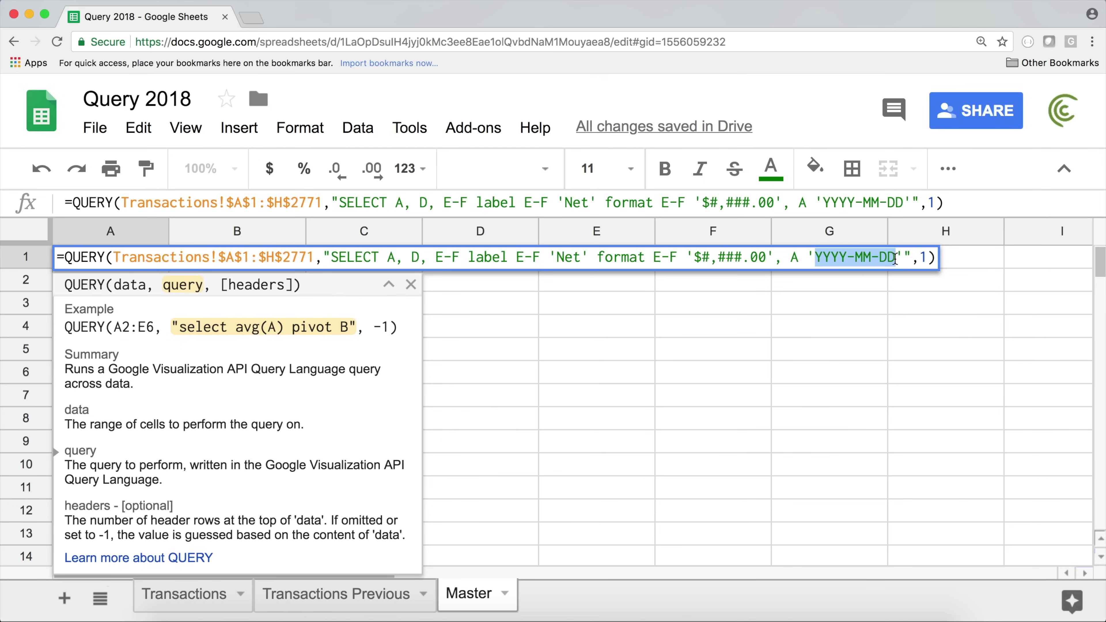
pyautogui.write('M')
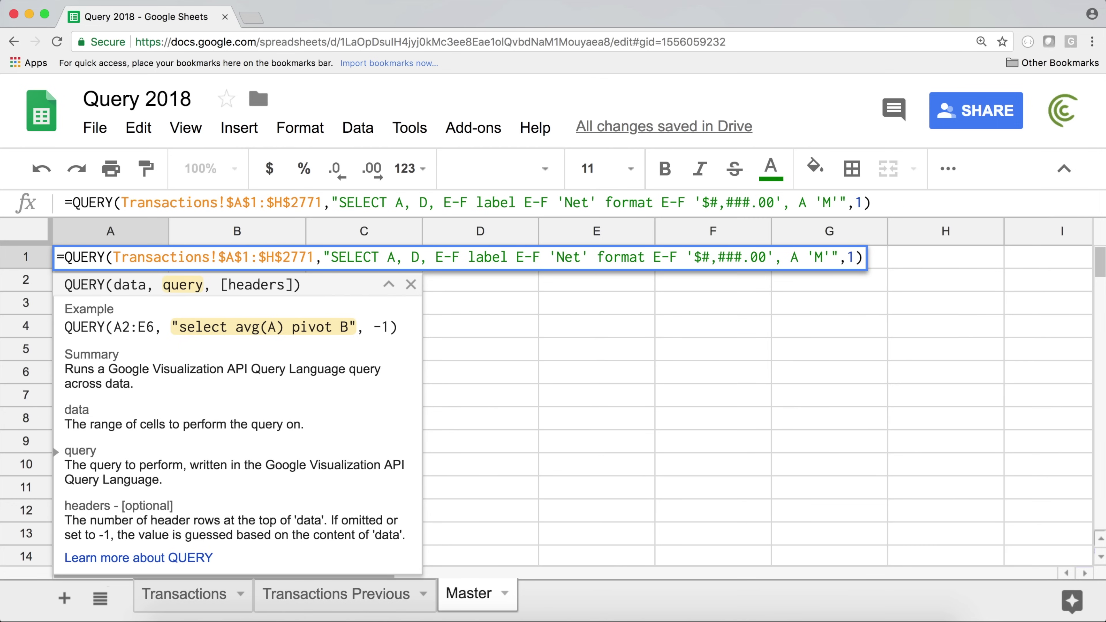
pyautogui.write('-')
pyautogui.write('D-')
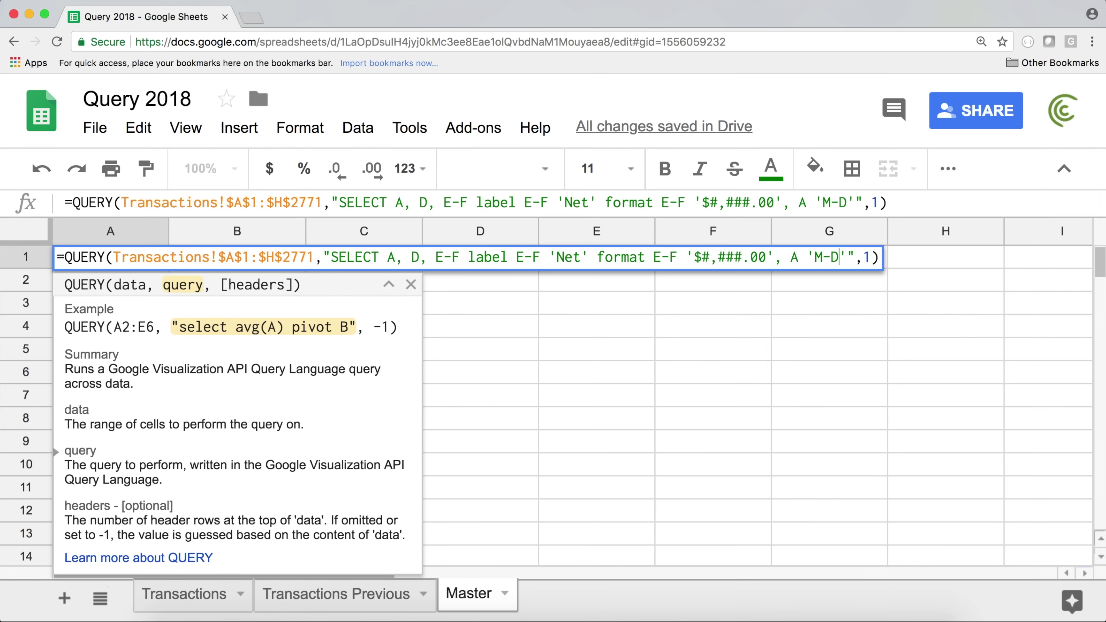
pyautogui.write('Y')
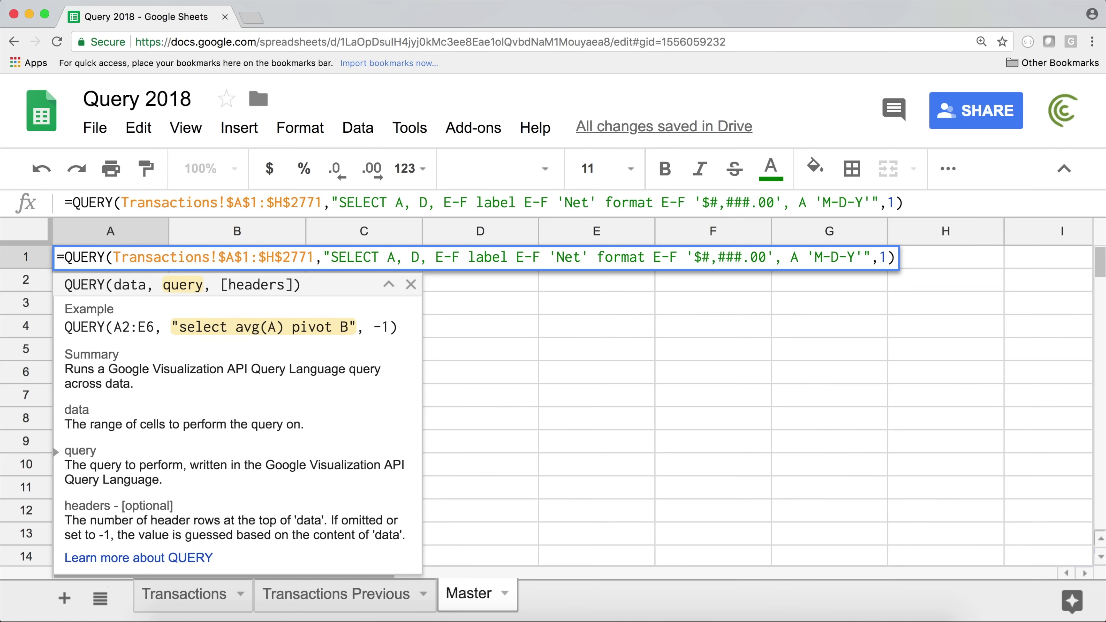
pyautogui.doubleClick(827, 258)
pyautogui.write('/')
pyautogui.press('BackSpace')
pyautogui.write('-')
pyautogui.press('Return')
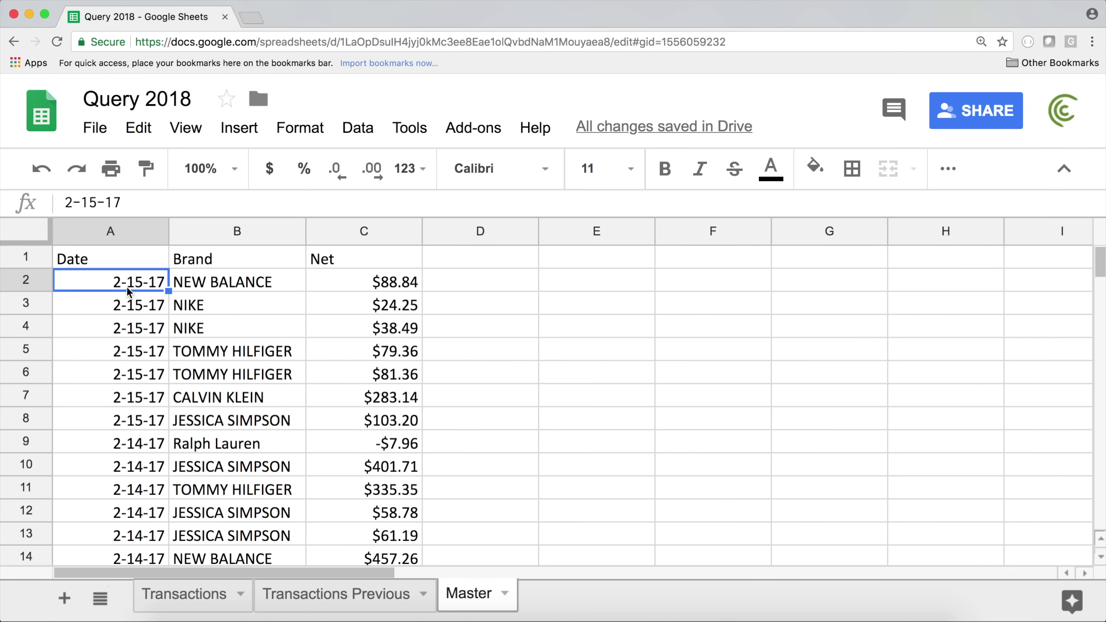
pyautogui.click(121, 265)
# Step: Change the month code to MM, making the date format 'MM-D-Y'
pyautogui.doubleClick(122, 265)
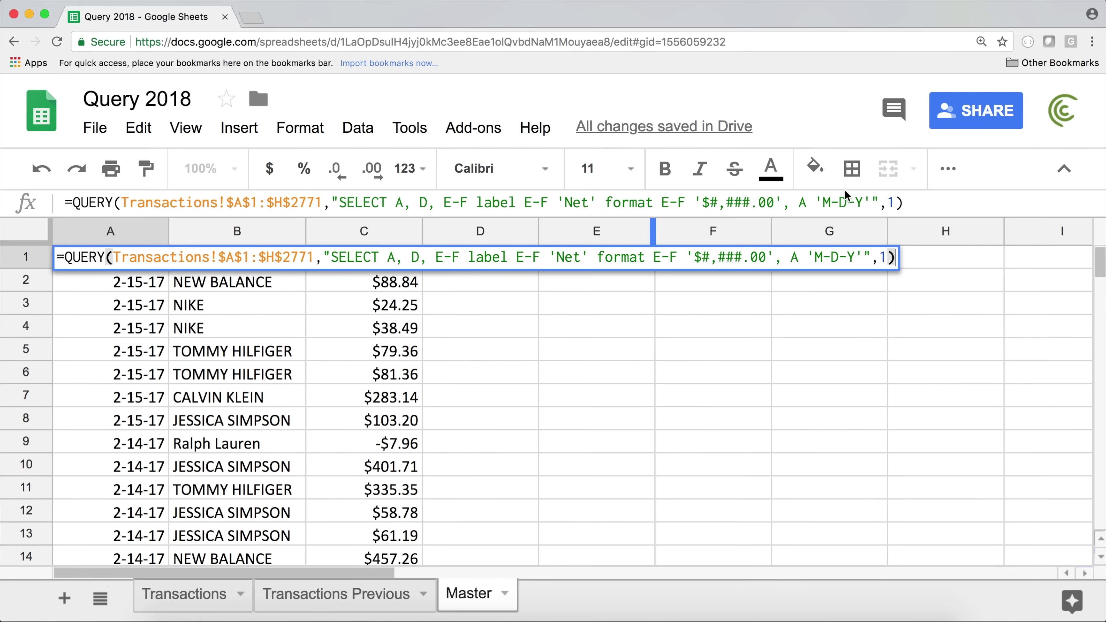
pyautogui.click(824, 203)
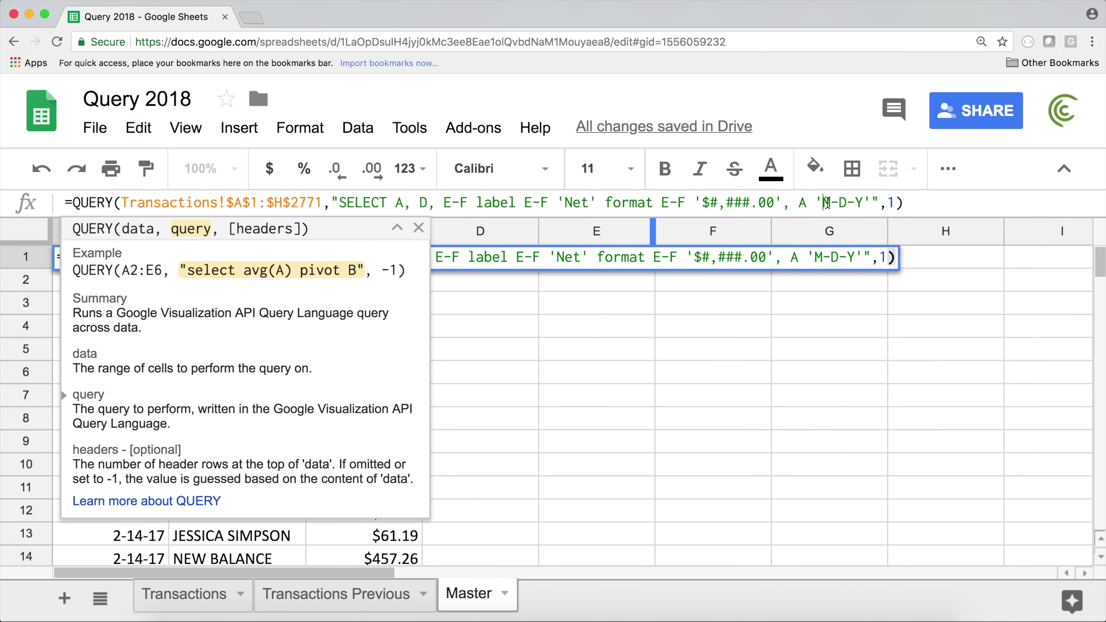
pyautogui.write('m')
pyautogui.press('BackSpace')
pyautogui.write('M')
pyautogui.press('Return')
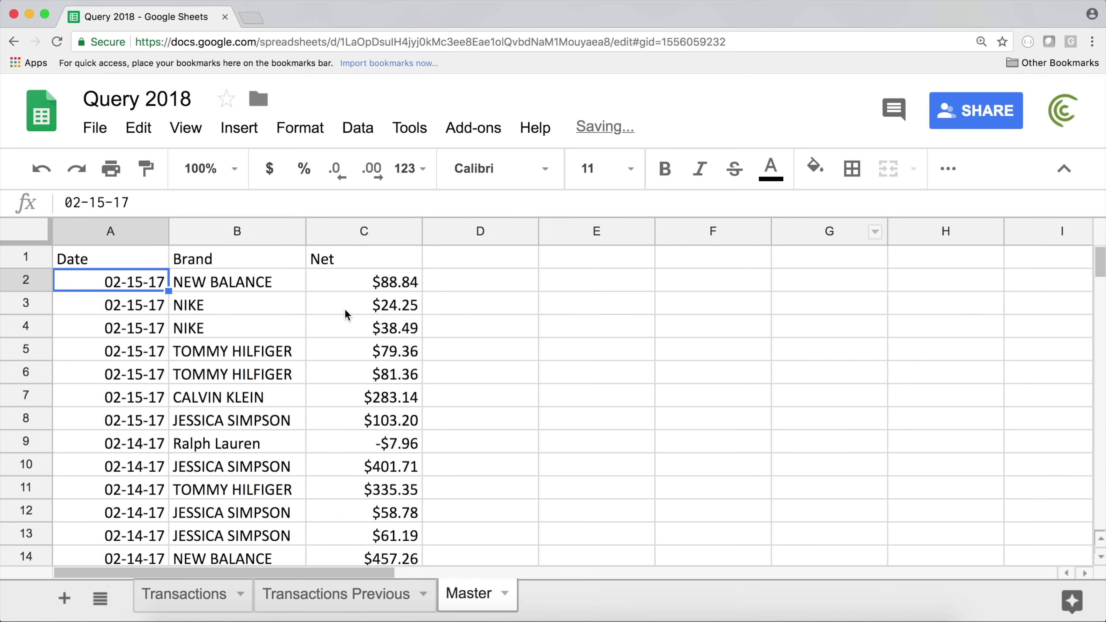
# Step: Change the day code to DD so the format reads 'MM-DD-Y', like 02-15-17
pyautogui.doubleClick(117, 284)
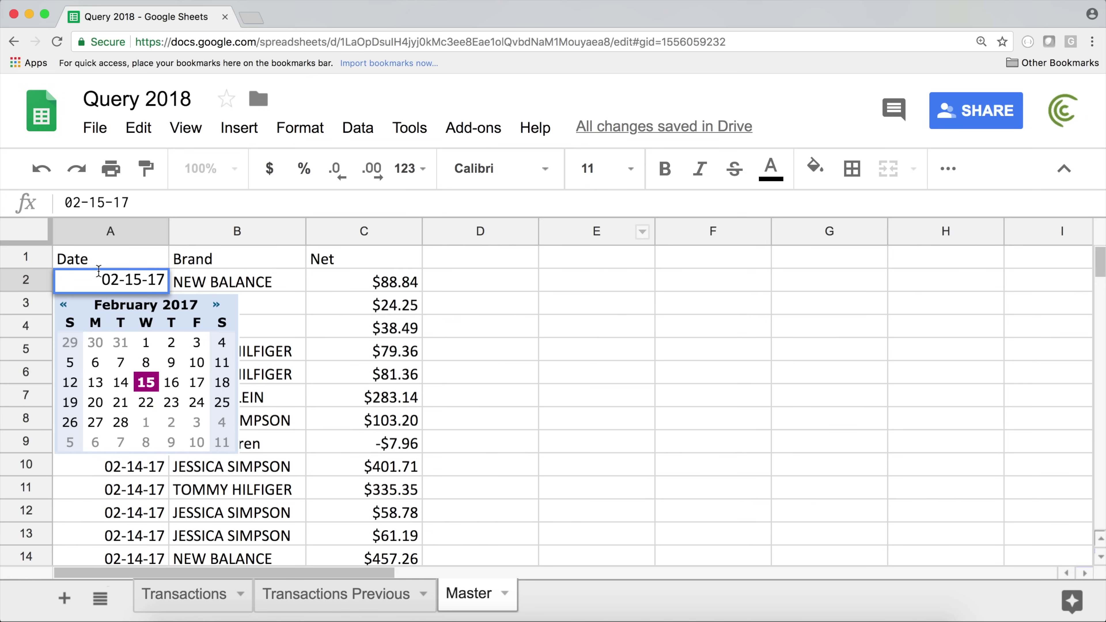
pyautogui.doubleClick(92, 256)
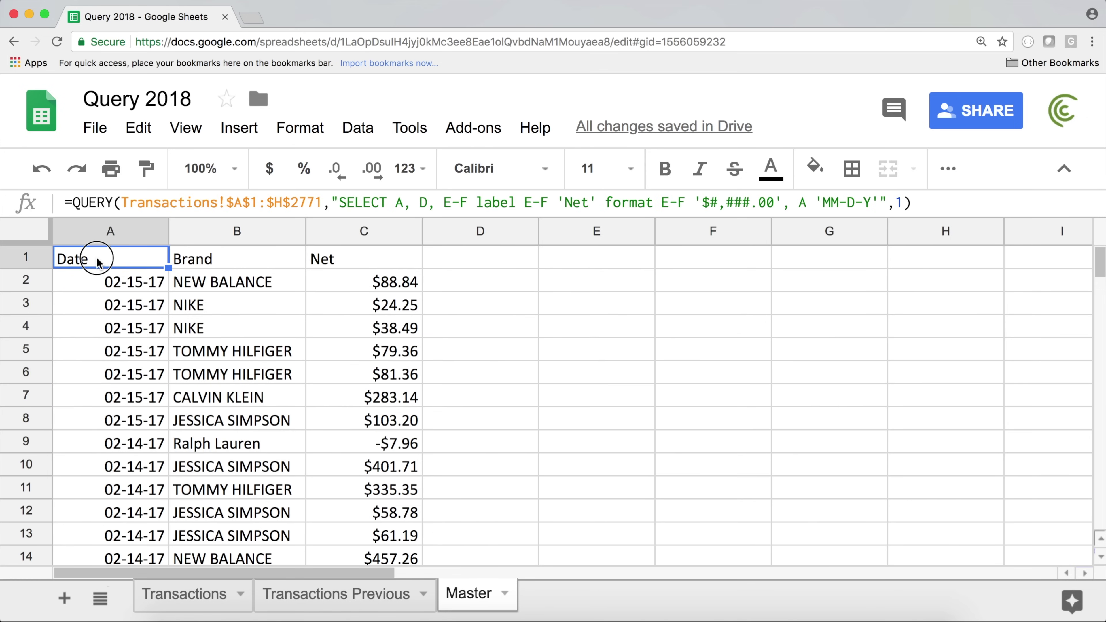
pyautogui.click(848, 203)
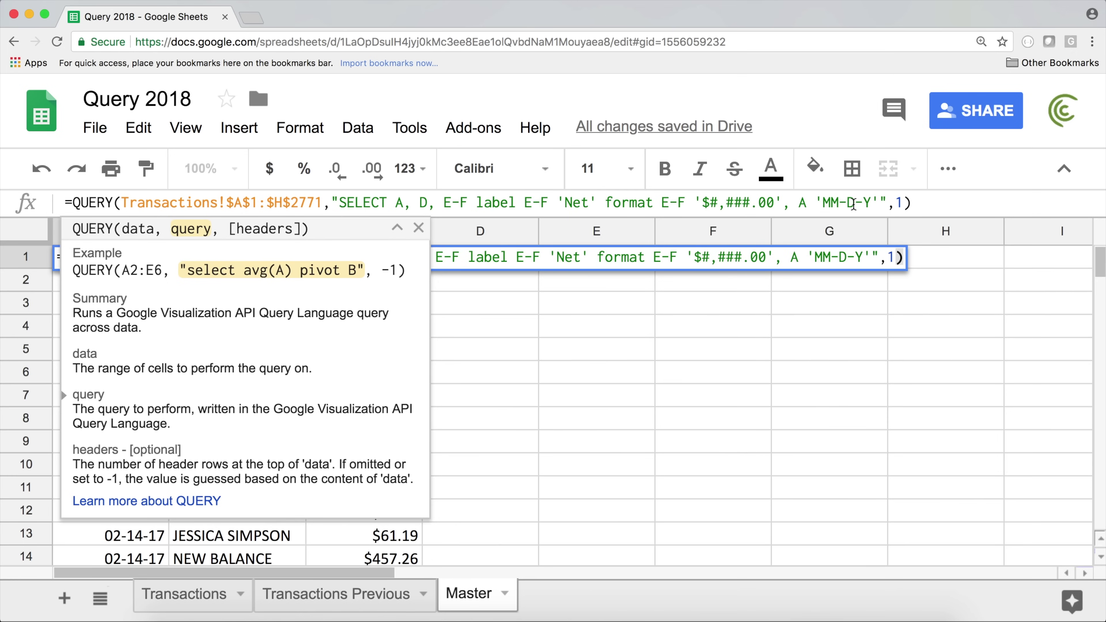
pyautogui.write('D')
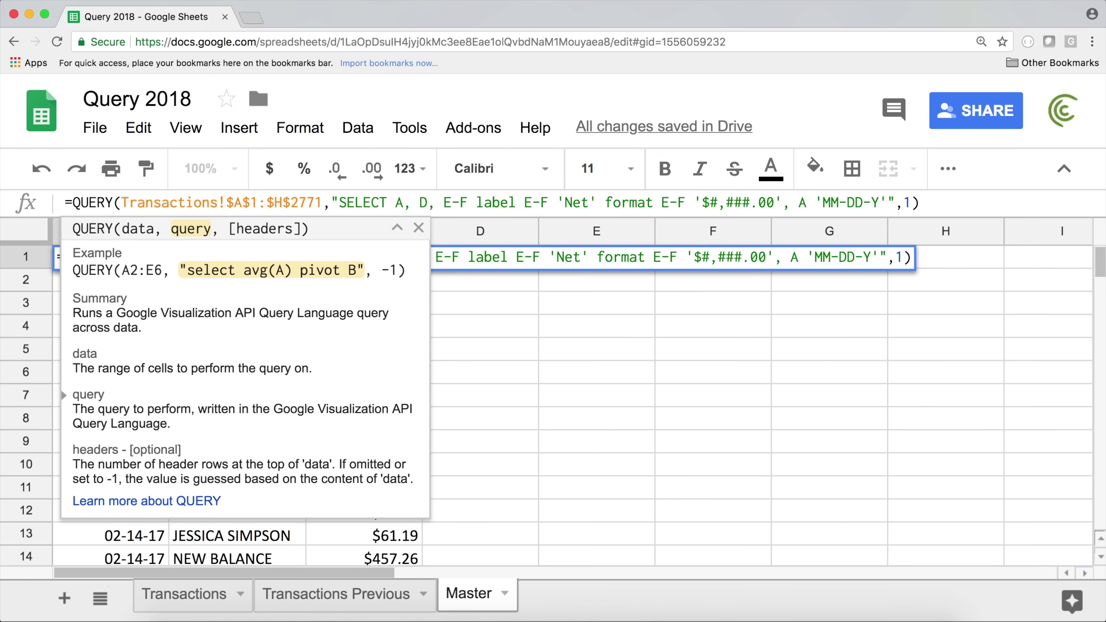
pyautogui.press('Return')
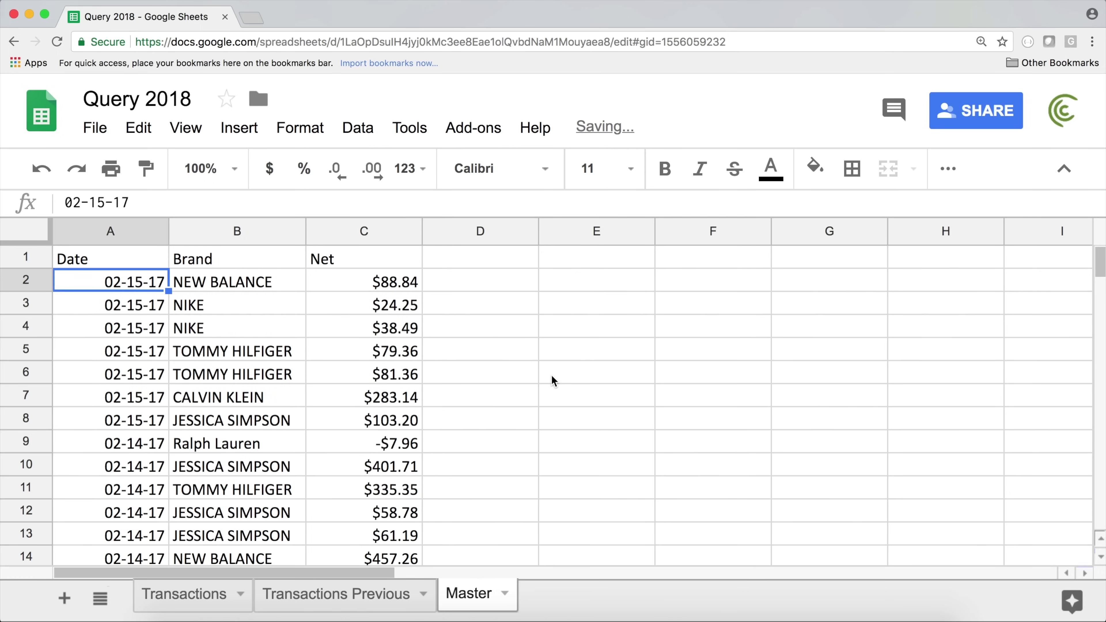
pyautogui.press('Up')
pyautogui.click(876, 203)
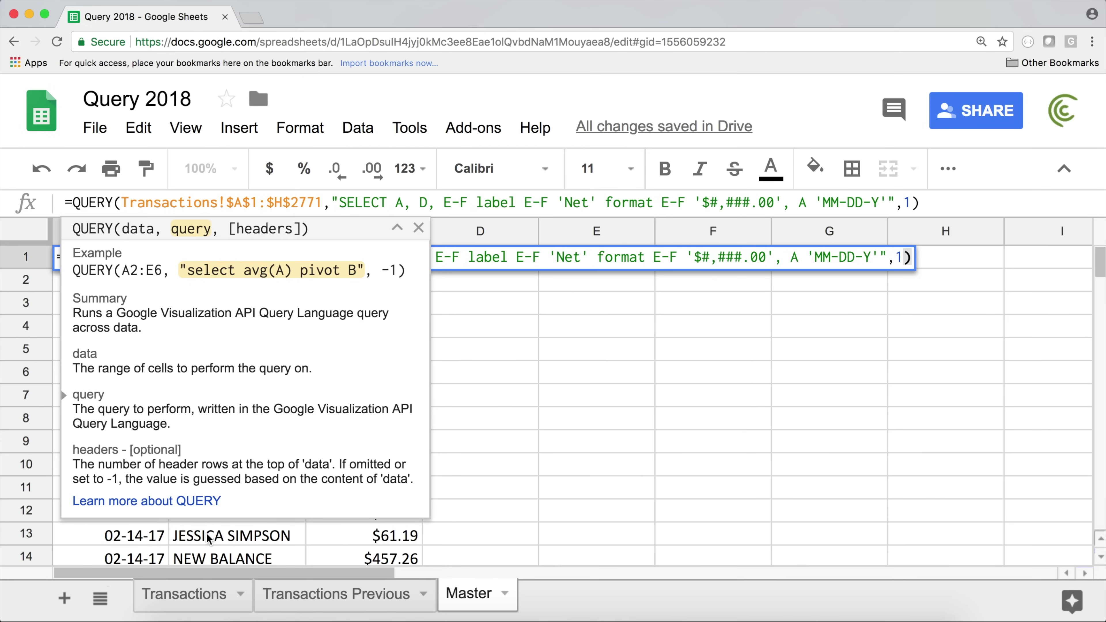
# Step: Extend the year code to YYYY so dates read like 02-15-2017
pyautogui.write('YYY')
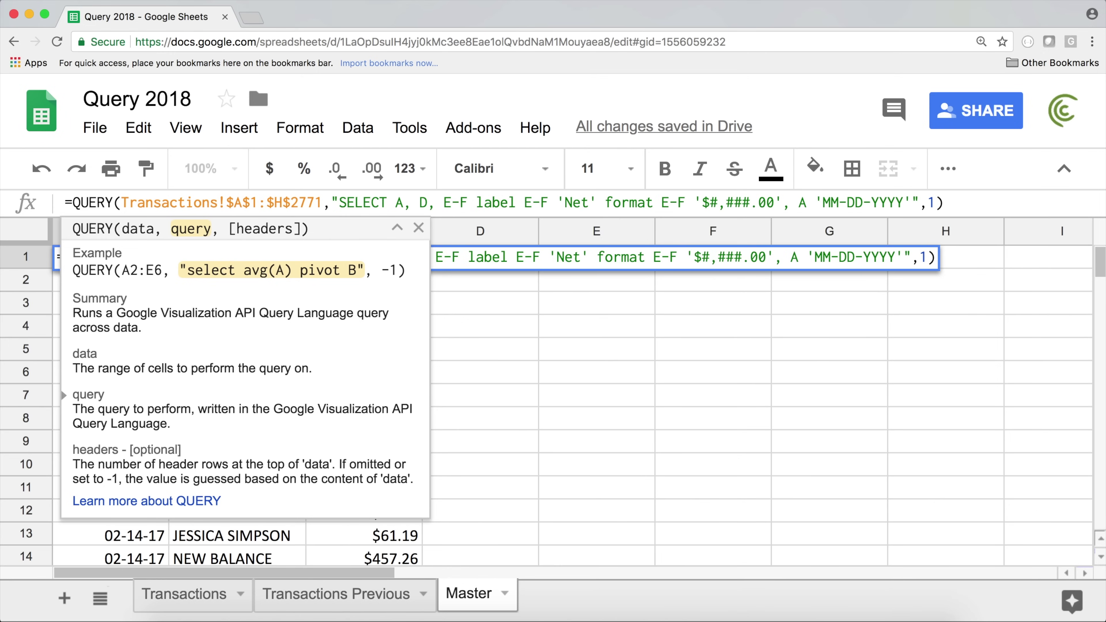
pyautogui.press('Return')
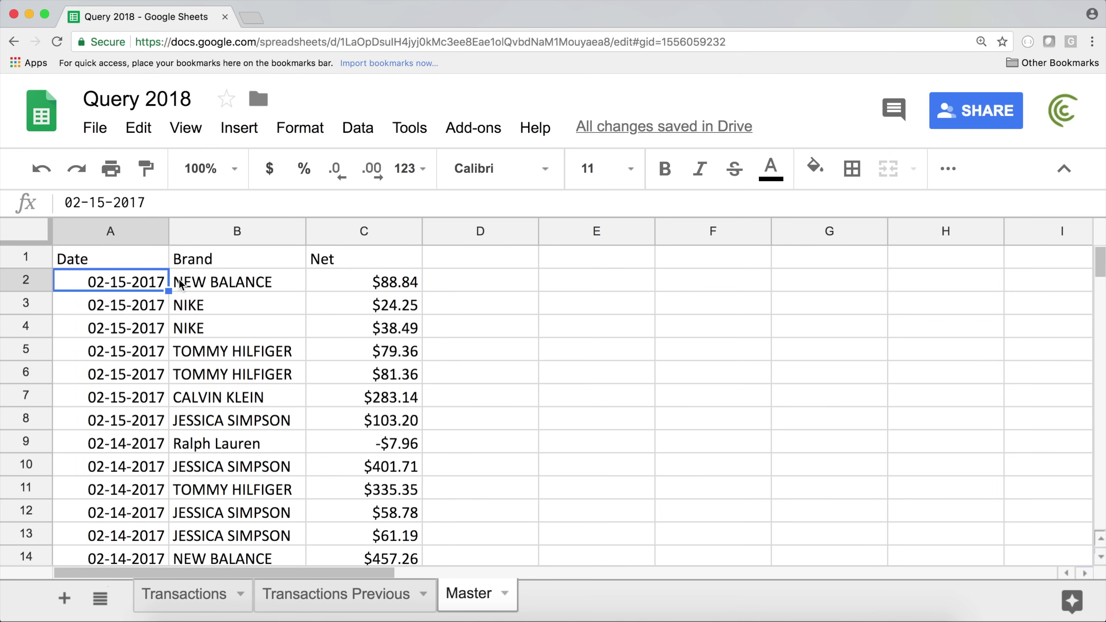
pyautogui.doubleClick(127, 283)
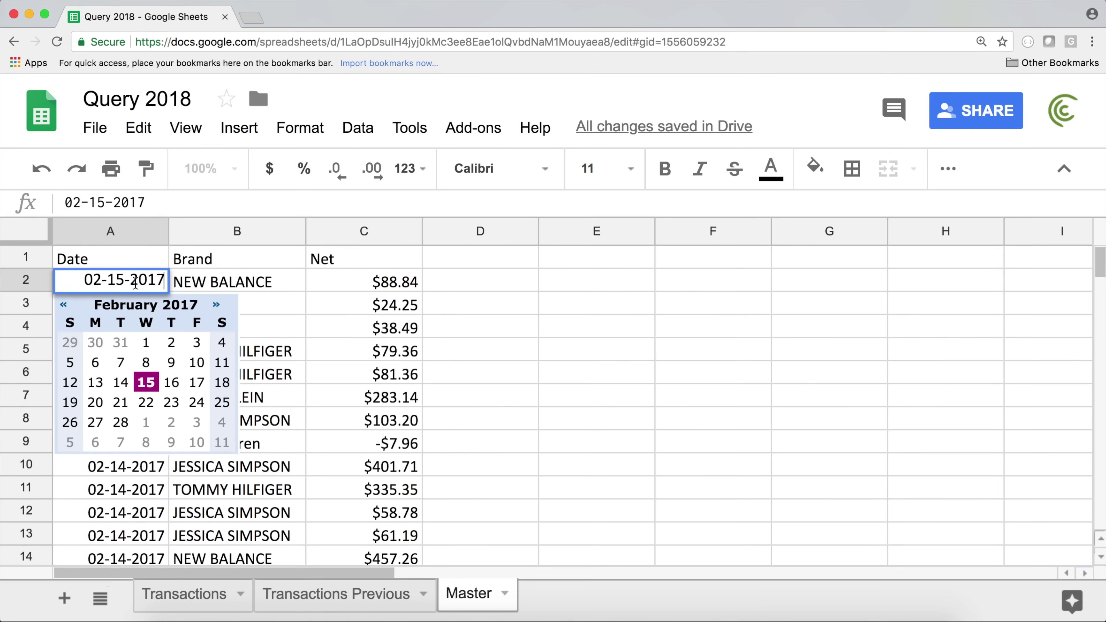
pyautogui.doubleClick(109, 260)
# Step: Switch the format to 'MMMM-DD-YYYY' for full month names and widen column A
pyautogui.click(840, 203)
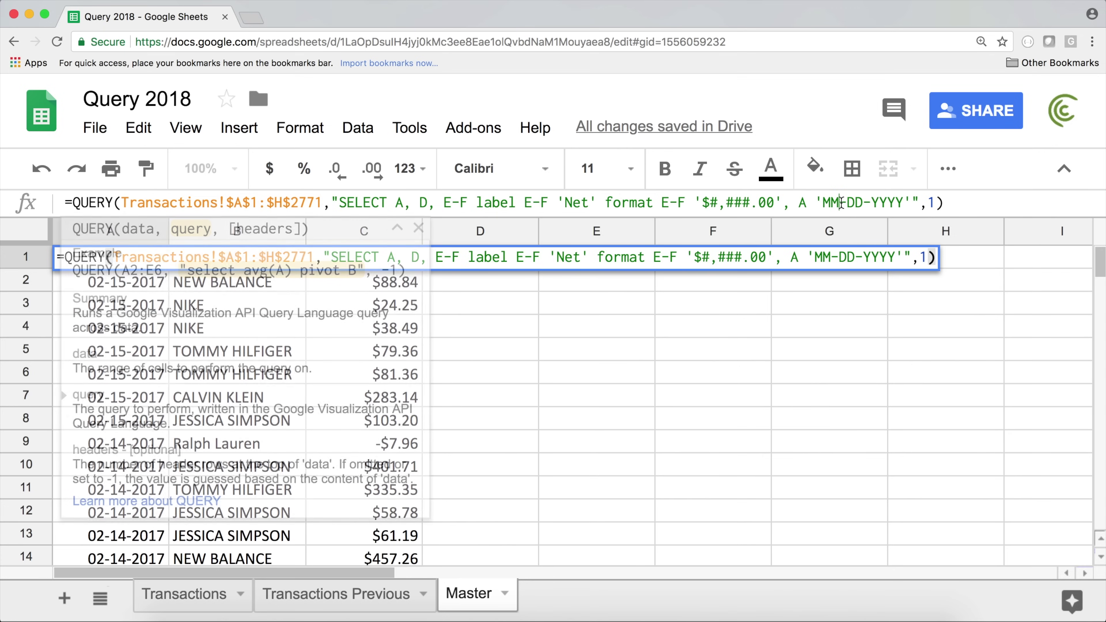
pyautogui.write('M')
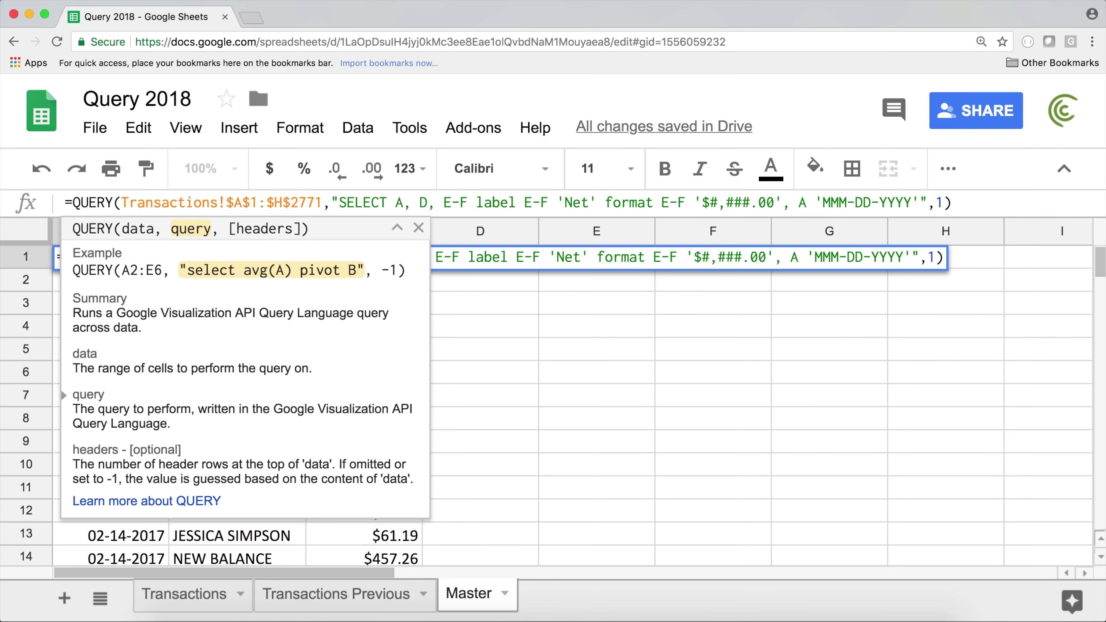
pyautogui.press('Return')
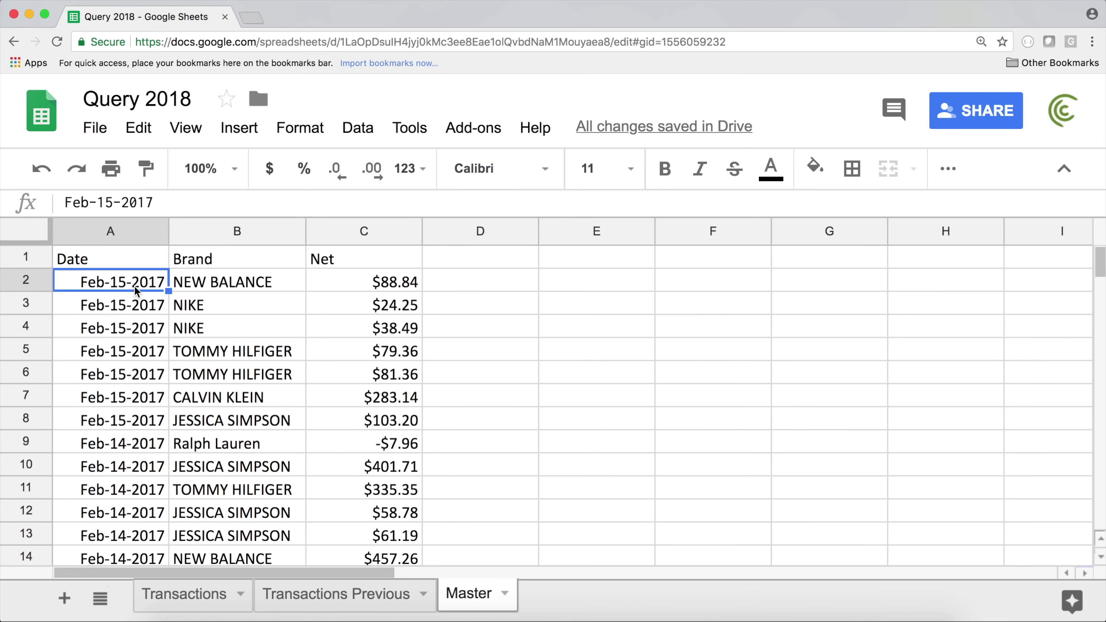
pyautogui.click(140, 257)
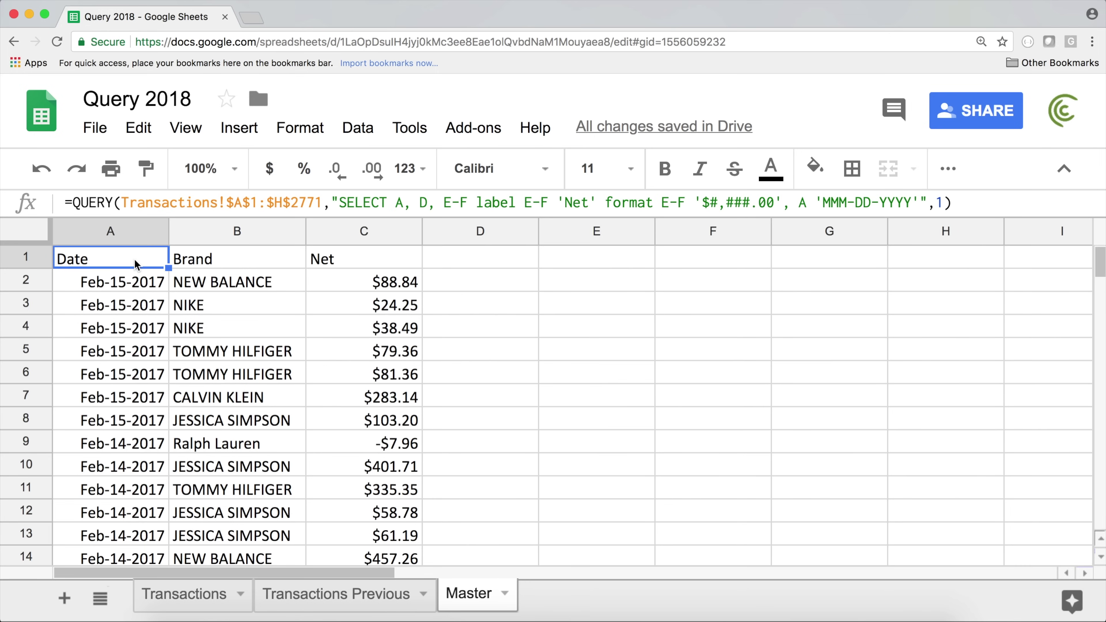
pyautogui.click(849, 203)
pyautogui.write('M')
pyautogui.press('Return')
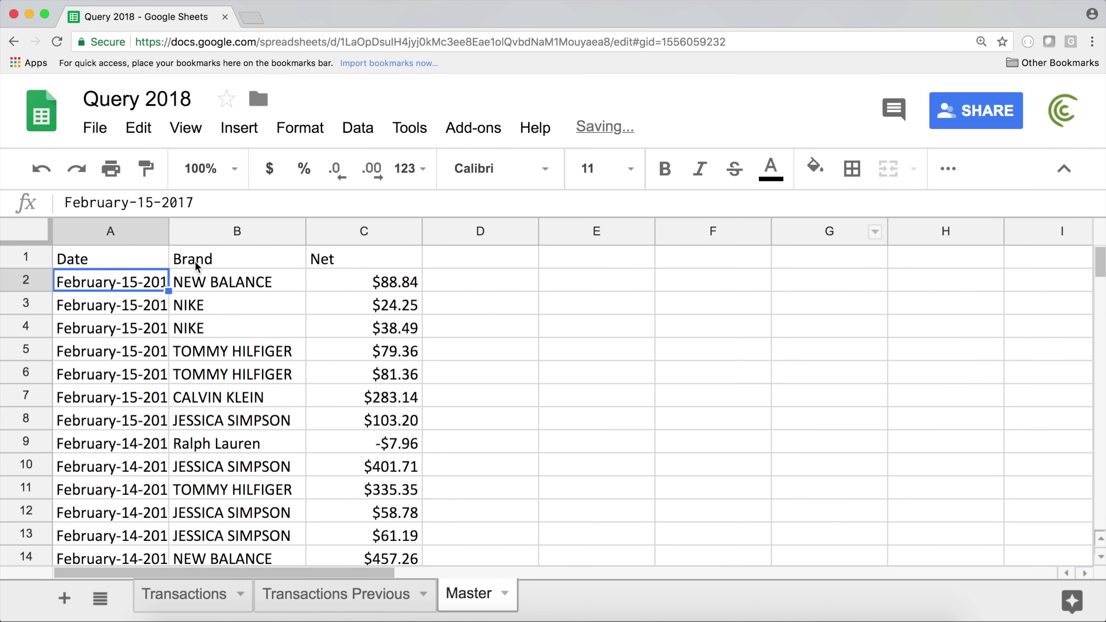
pyautogui.moveTo(169, 230); pyautogui.dragTo(214, 218)
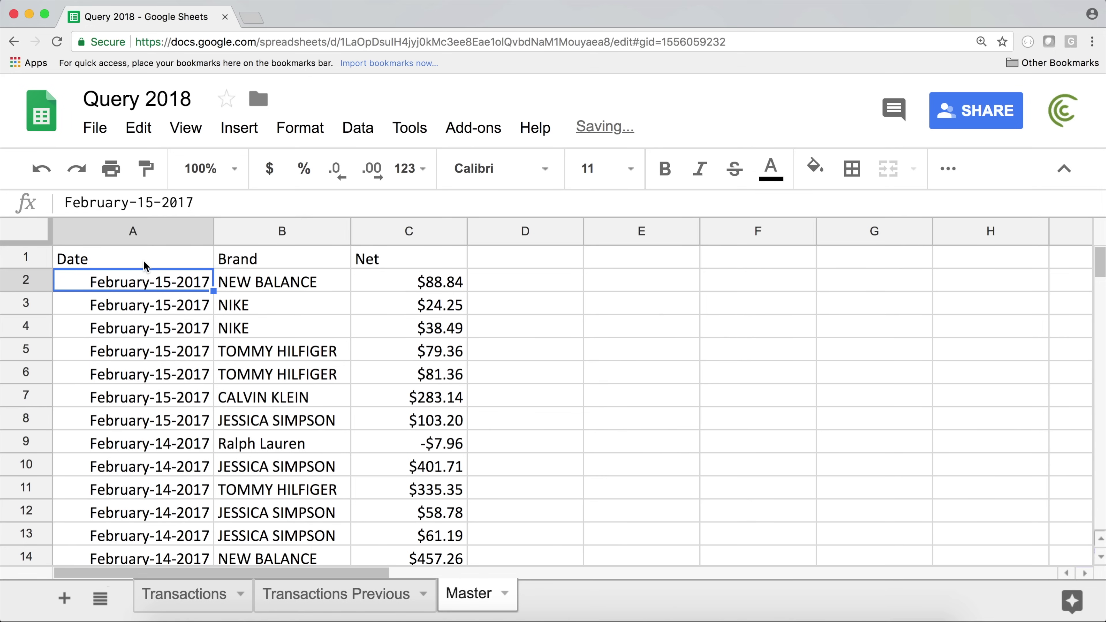
pyautogui.doubleClick(144, 262)
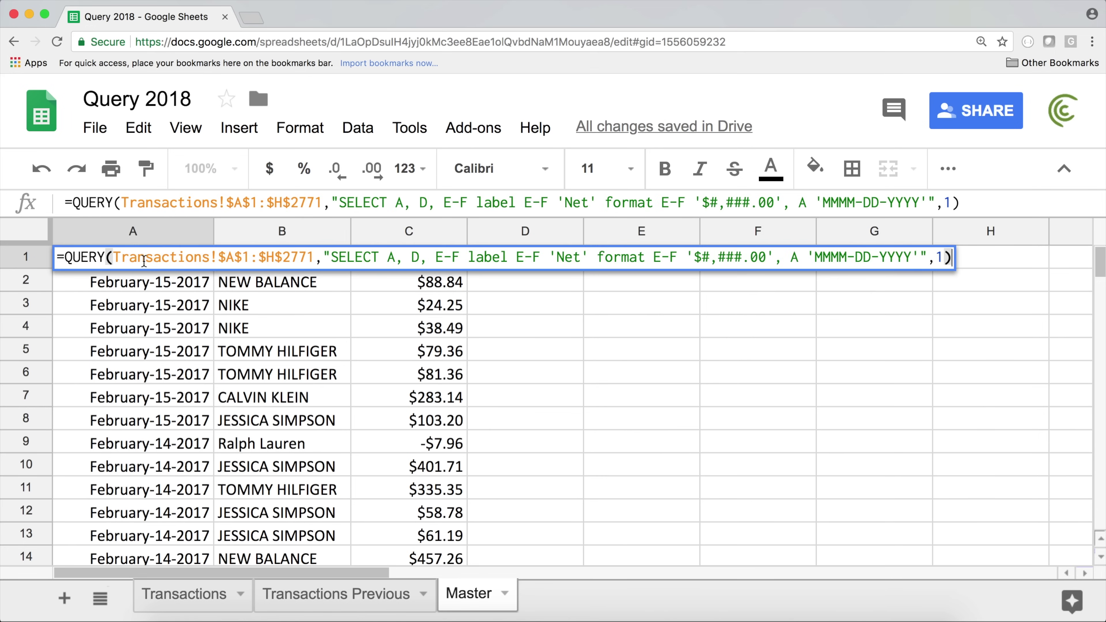
# Step: Reformat the dates as 'MMMM DD, YYYY', replacing the dash with a comma
pyautogui.click(864, 203)
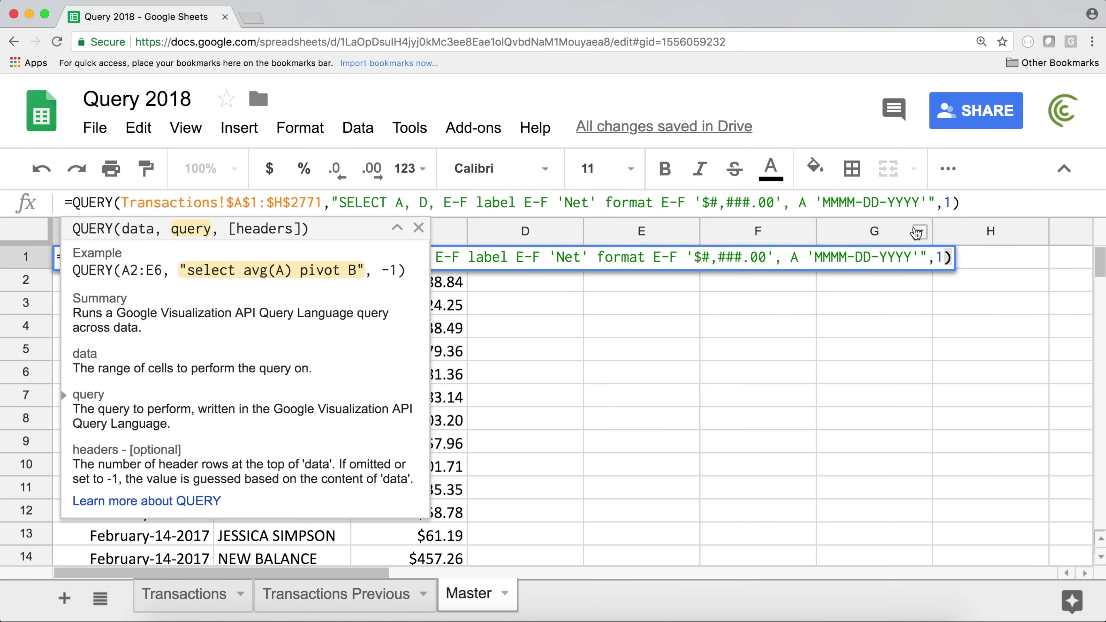
pyautogui.press('BackSpace')
pyautogui.press('BackSpace')
pyautogui.write(',')
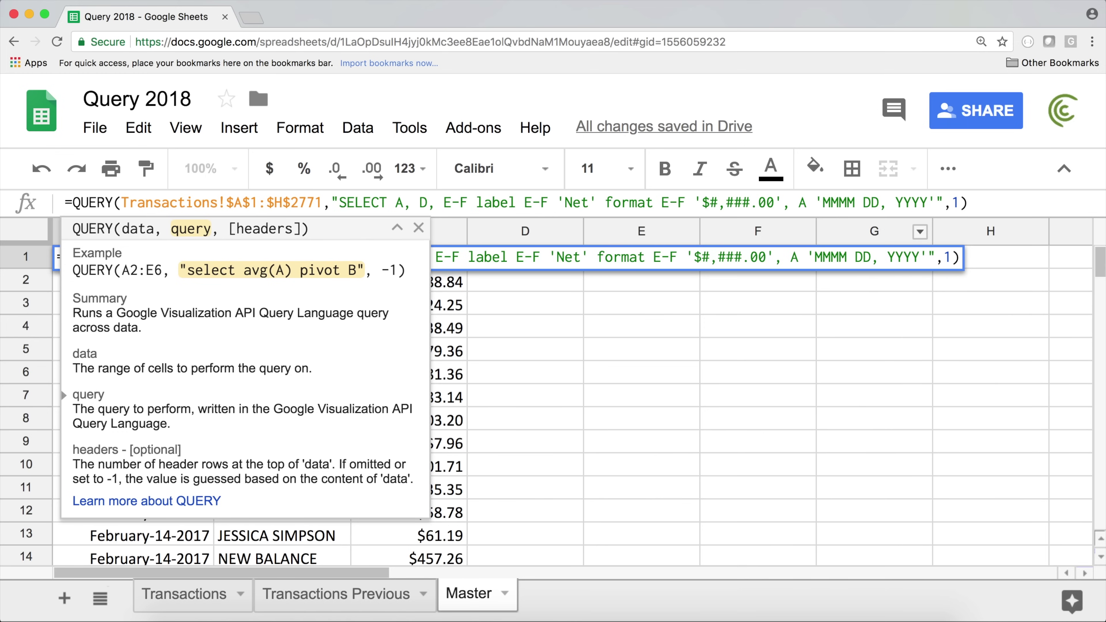
pyautogui.press('Return')
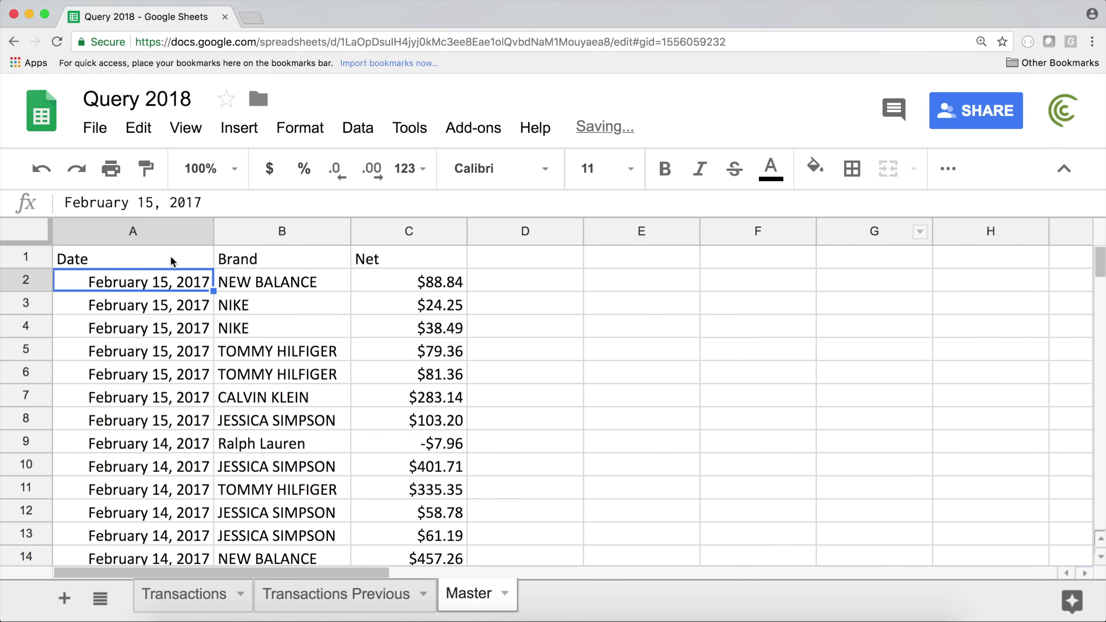
# Step: Shorten the month code to MMM so dates read like Feb 15, 2017
pyautogui.click(174, 258)
pyautogui.doubleClick(188, 264)
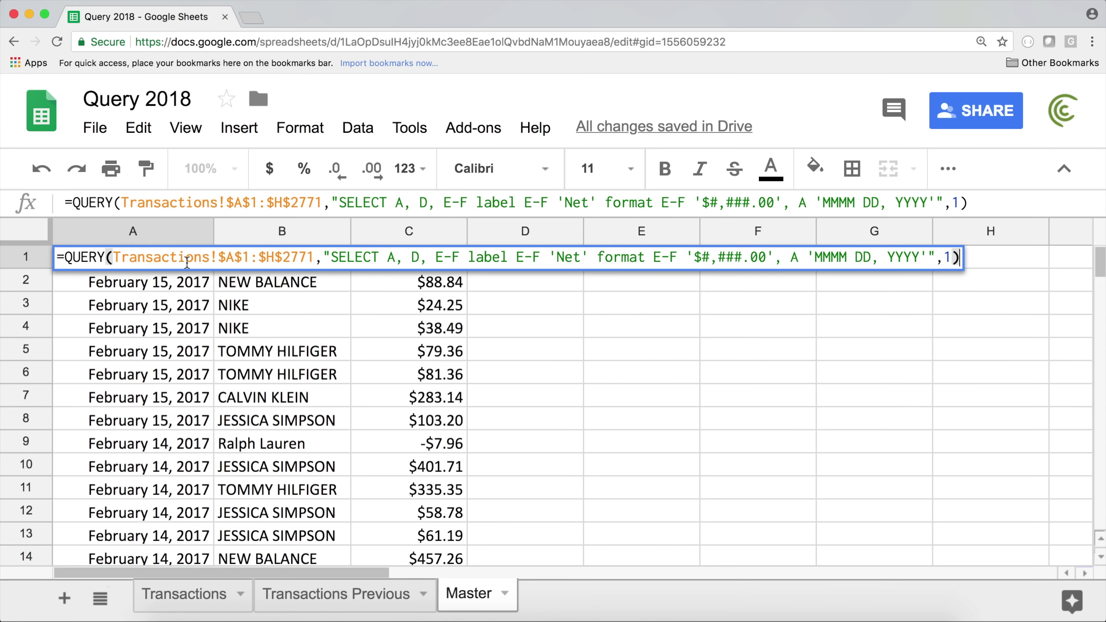
pyautogui.moveTo(822, 202); pyautogui.dragTo(879, 203)
pyautogui.click(856, 205)
pyautogui.press('BackSpace')
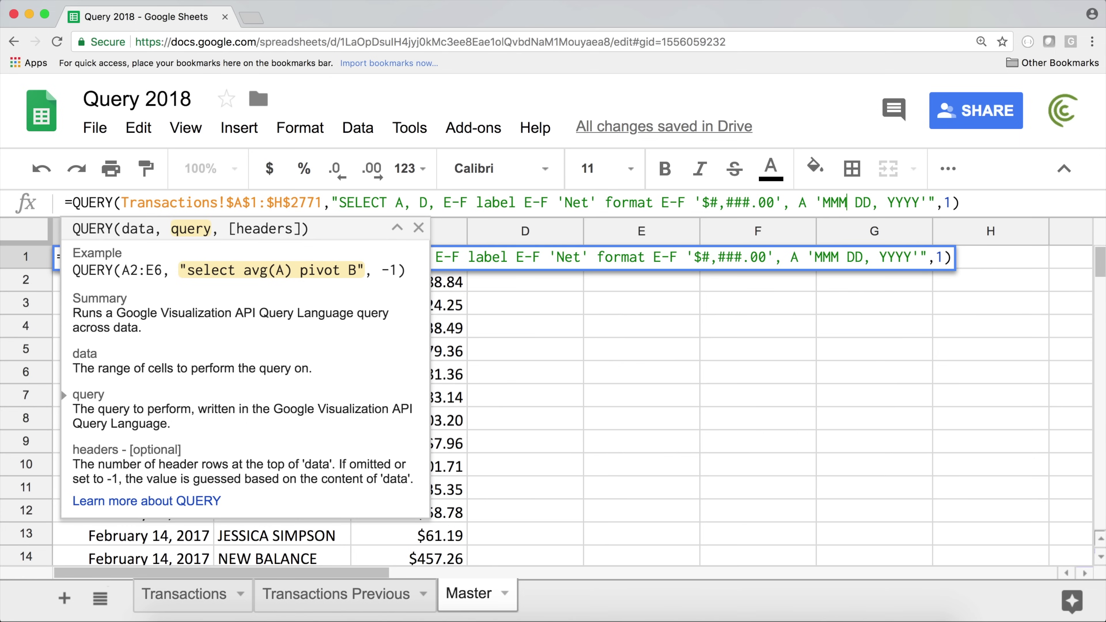
pyautogui.press('Return')
pyautogui.click(180, 263)
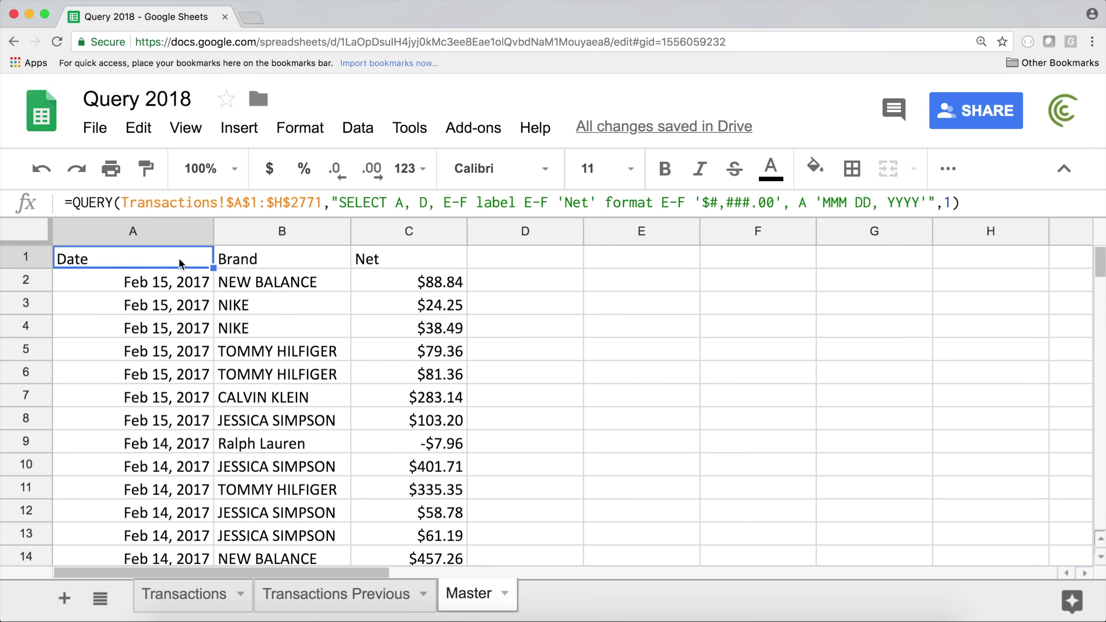
# Step: Lengthen the day code in the date format to DDD, then DDDD
pyautogui.doubleClick(180, 264)
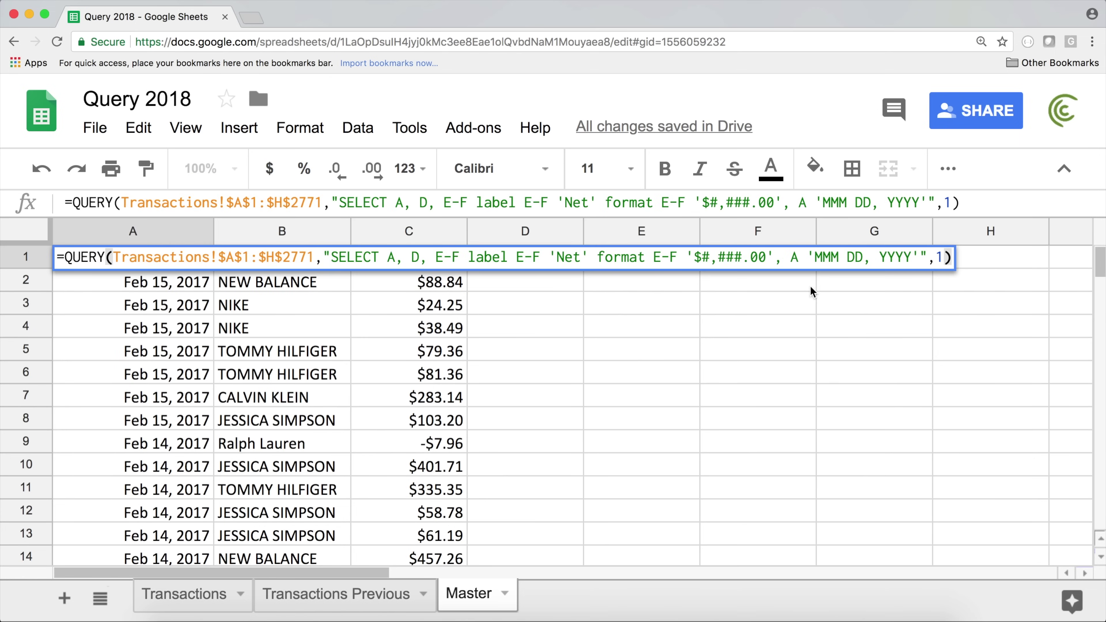
pyautogui.click(863, 257)
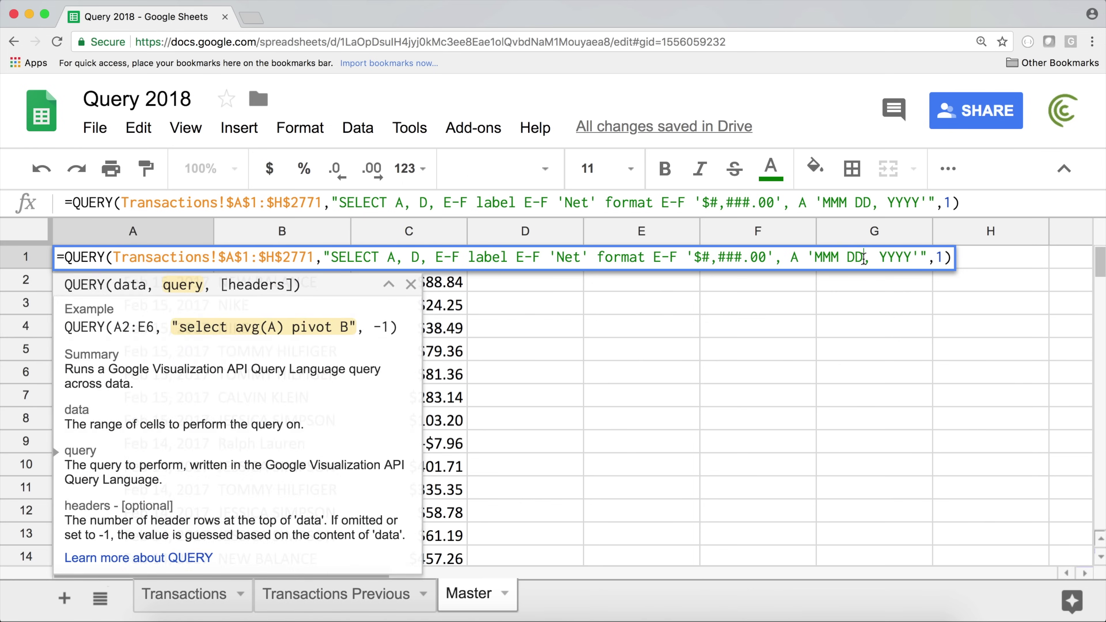
pyautogui.moveTo(848, 259); pyautogui.dragTo(864, 257)
pyautogui.click(863, 258)
pyautogui.write('D')
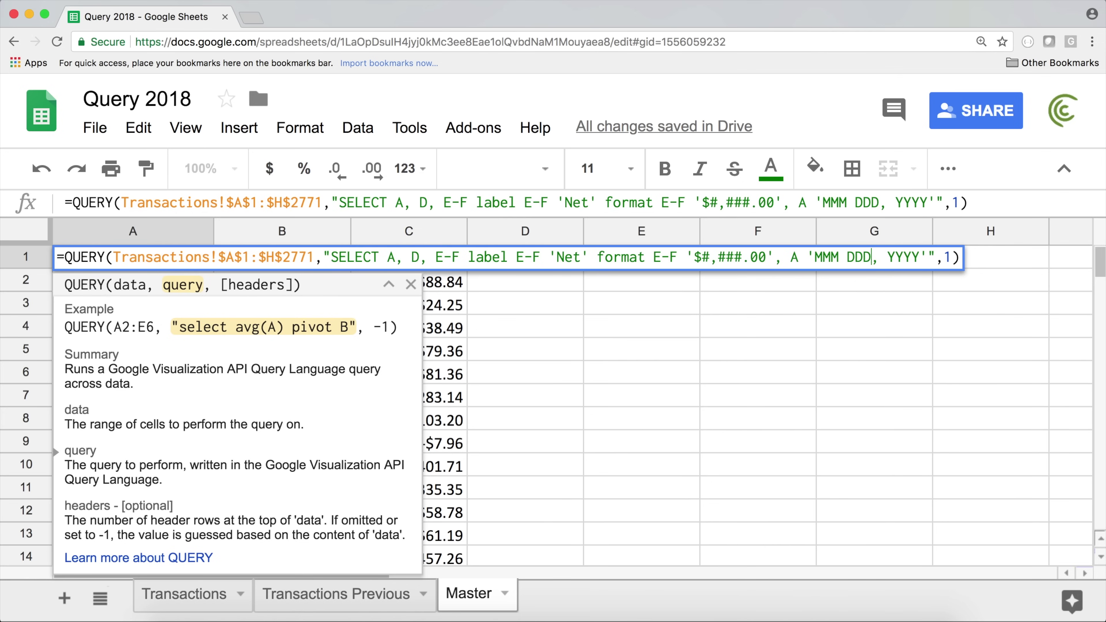
pyautogui.press('Return')
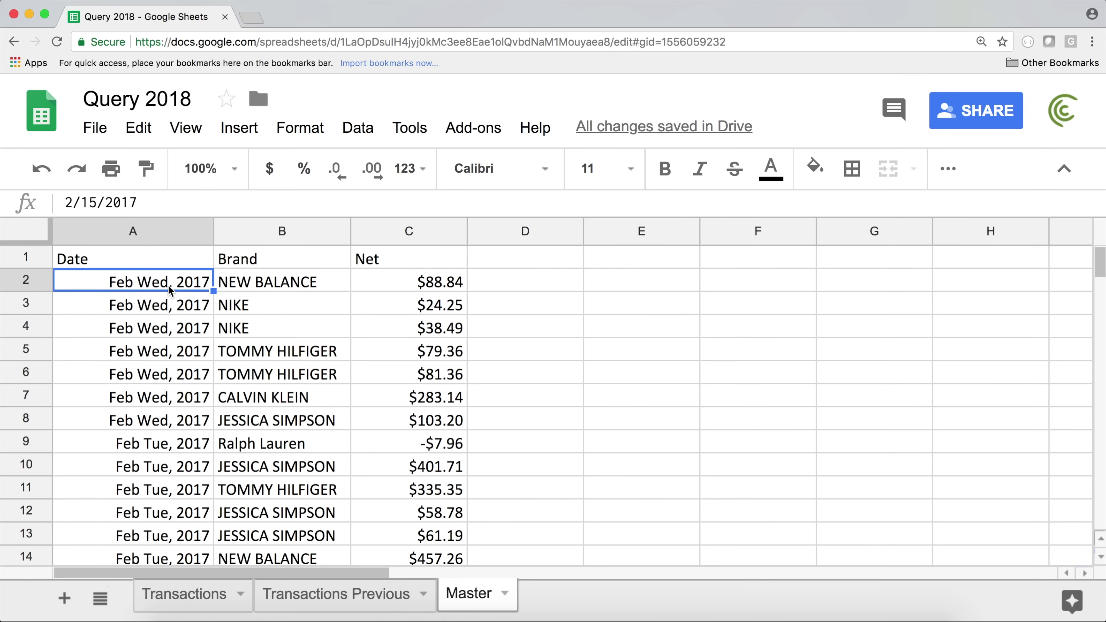
pyautogui.click(146, 260)
pyautogui.doubleClick(145, 261)
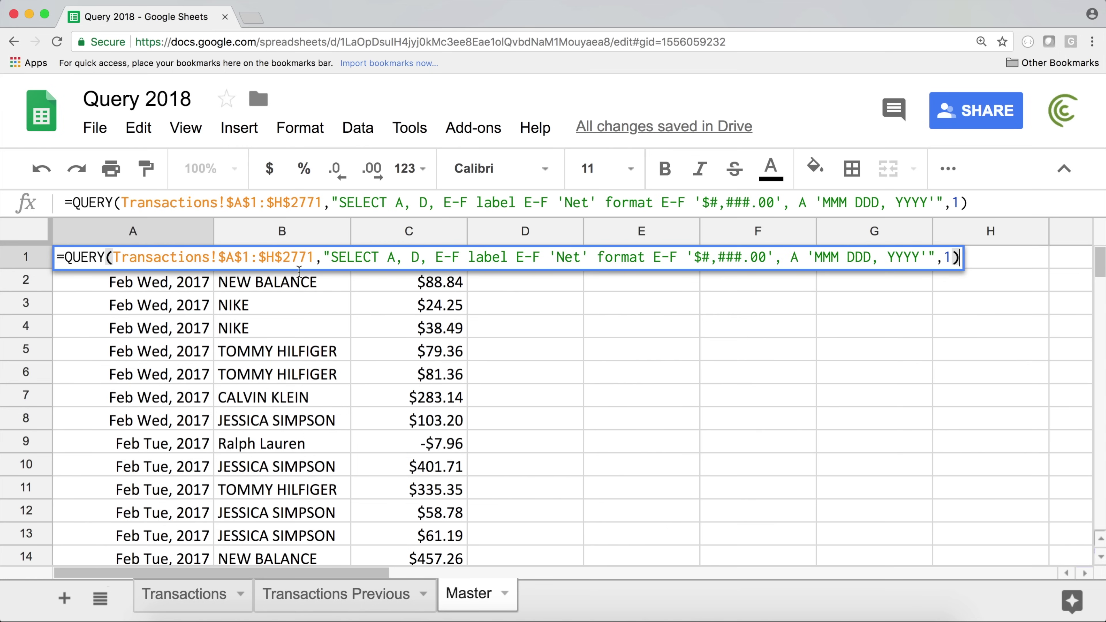
pyautogui.click(871, 260)
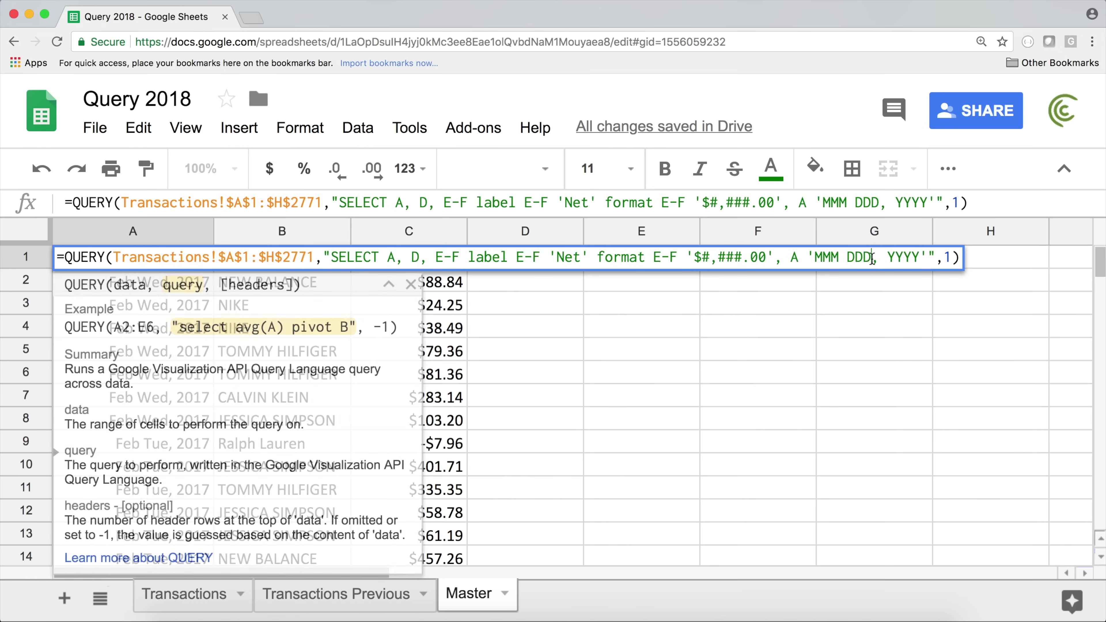
pyautogui.write('D')
pyautogui.press('Return')
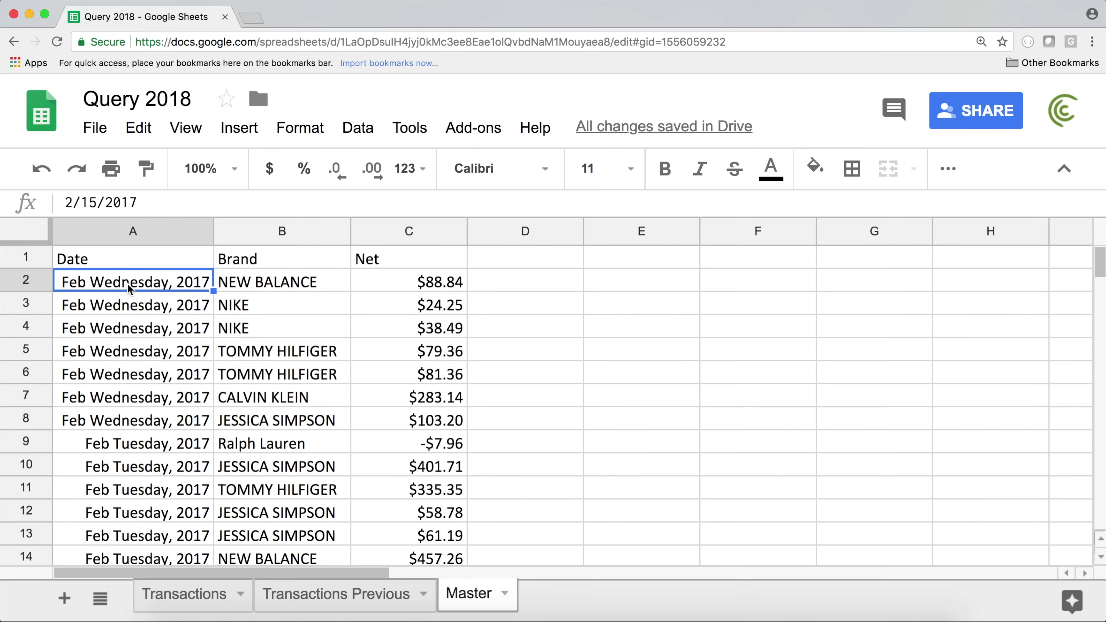
# Step: Delete the month and year parts, leaving 'DDDD' to show weekday names like Wednesday
pyautogui.click(148, 259)
pyautogui.press('Return')
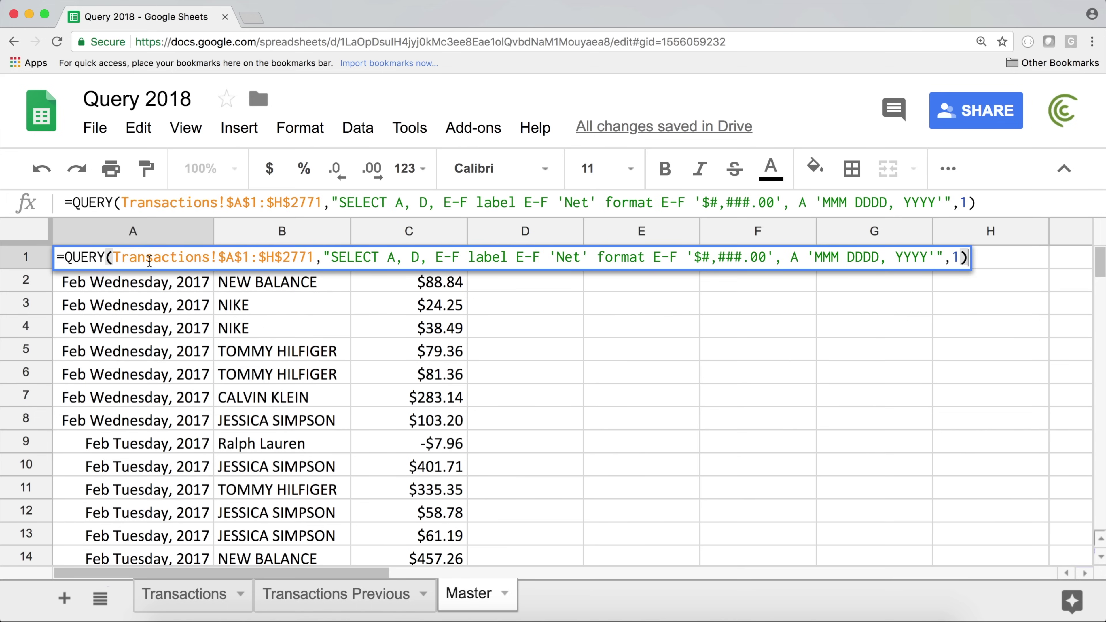
pyautogui.click(851, 258)
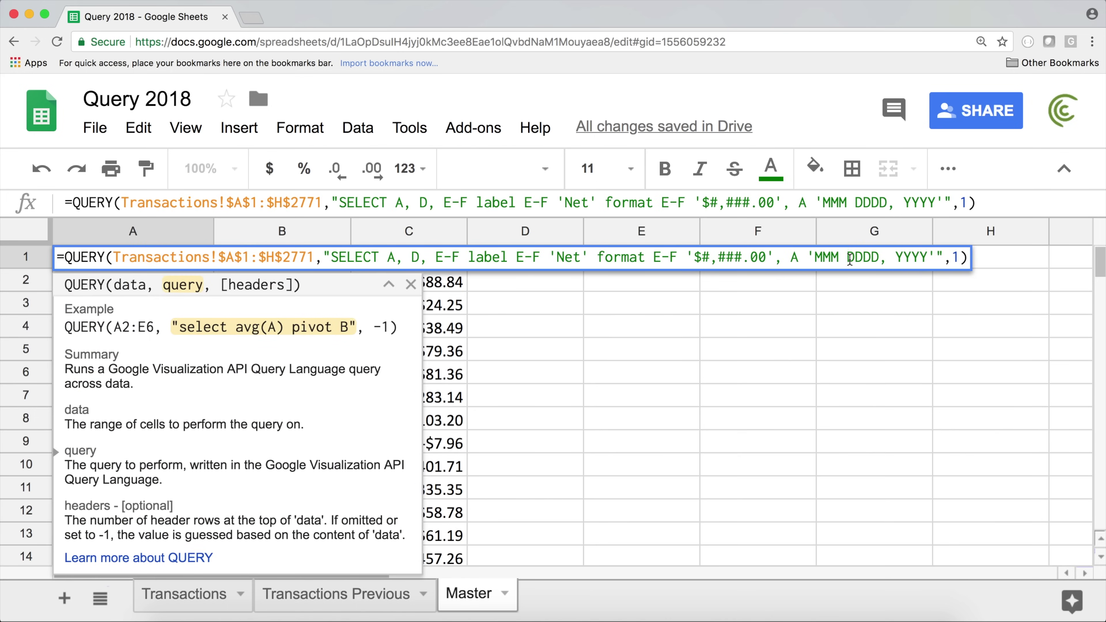
pyautogui.press('BackSpace')
pyautogui.press('BackSpace')
pyautogui.press('BackSpace')
pyautogui.press('BackSpace')
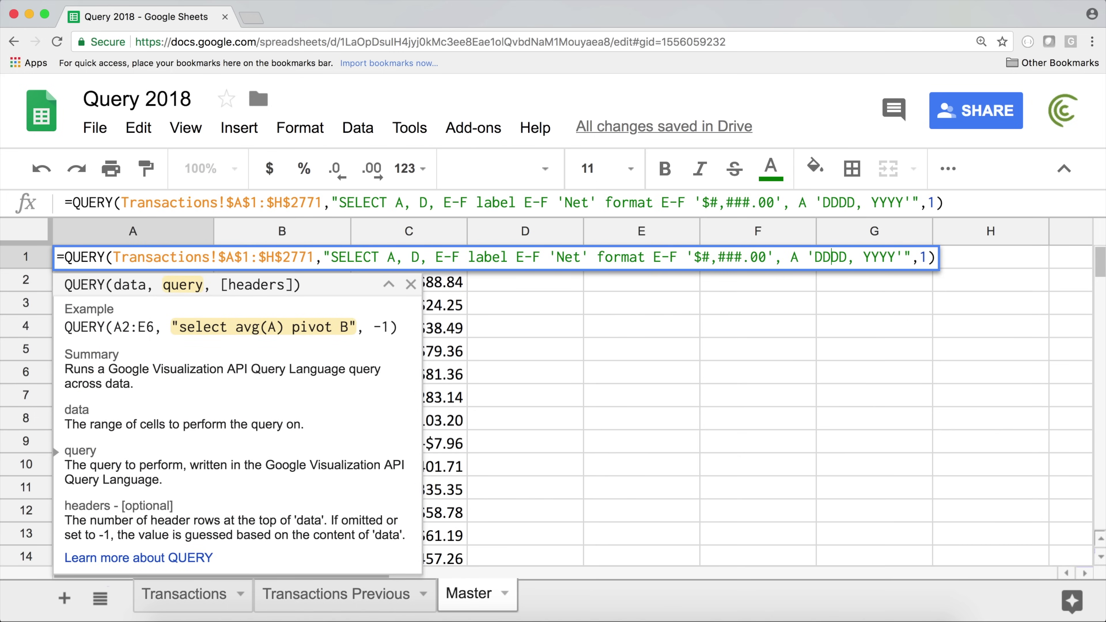
pyautogui.press('BackSpace')
pyautogui.press('BackSpace')
pyautogui.press('BackSpace')
pyautogui.press('BackSpace')
pyautogui.press('BackSpace')
pyautogui.press('BackSpace')
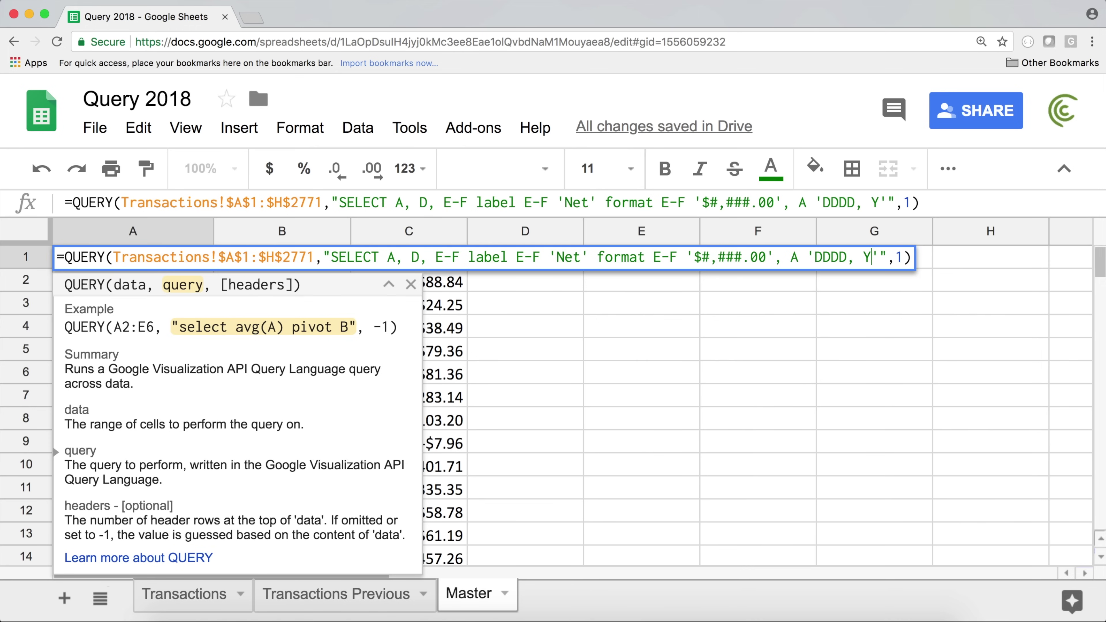
pyautogui.press('Return')
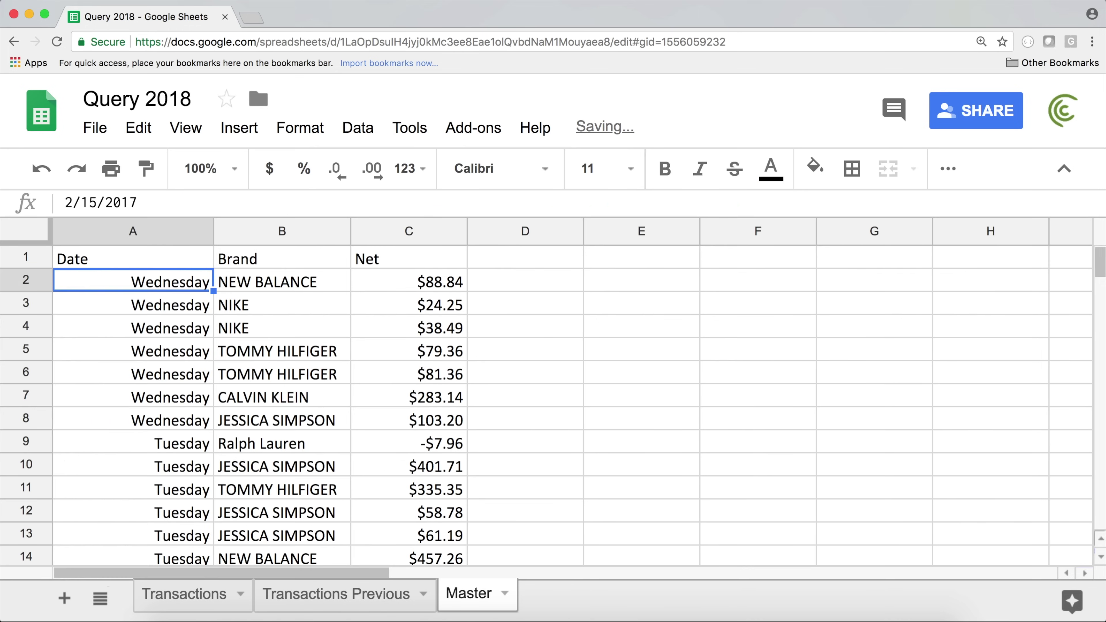
pyautogui.click(153, 263)
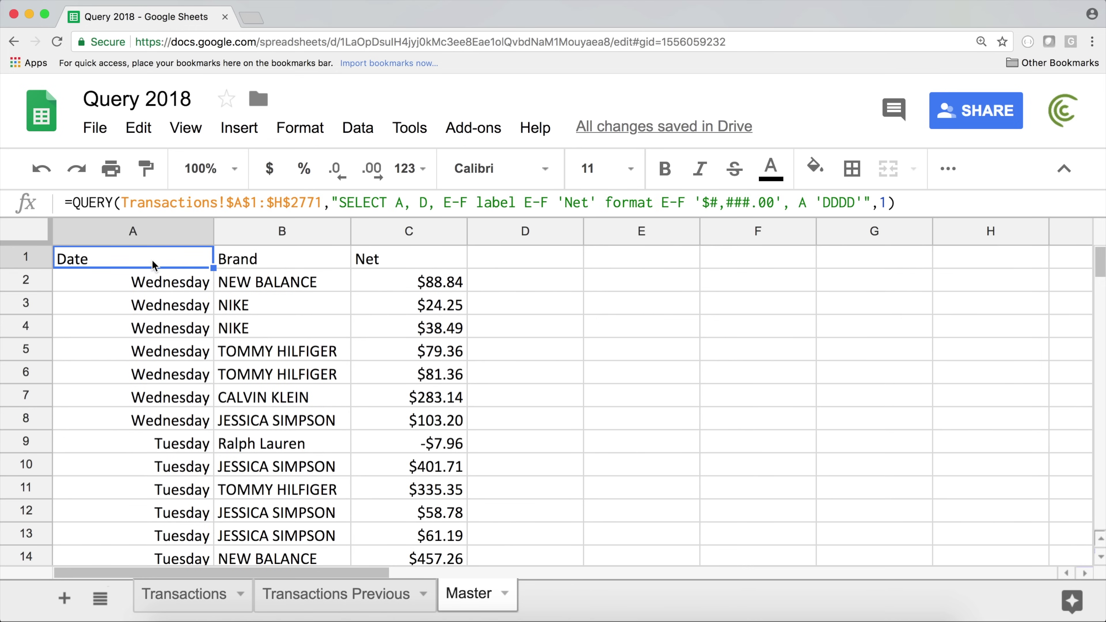
pyautogui.doubleClick(153, 263)
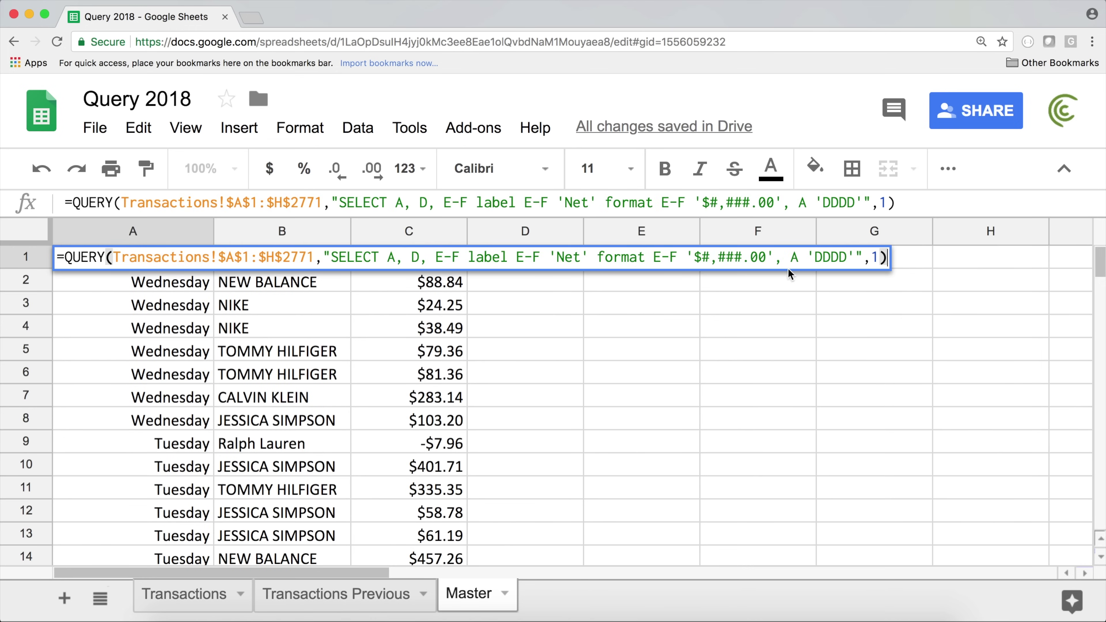
pyautogui.click(846, 257)
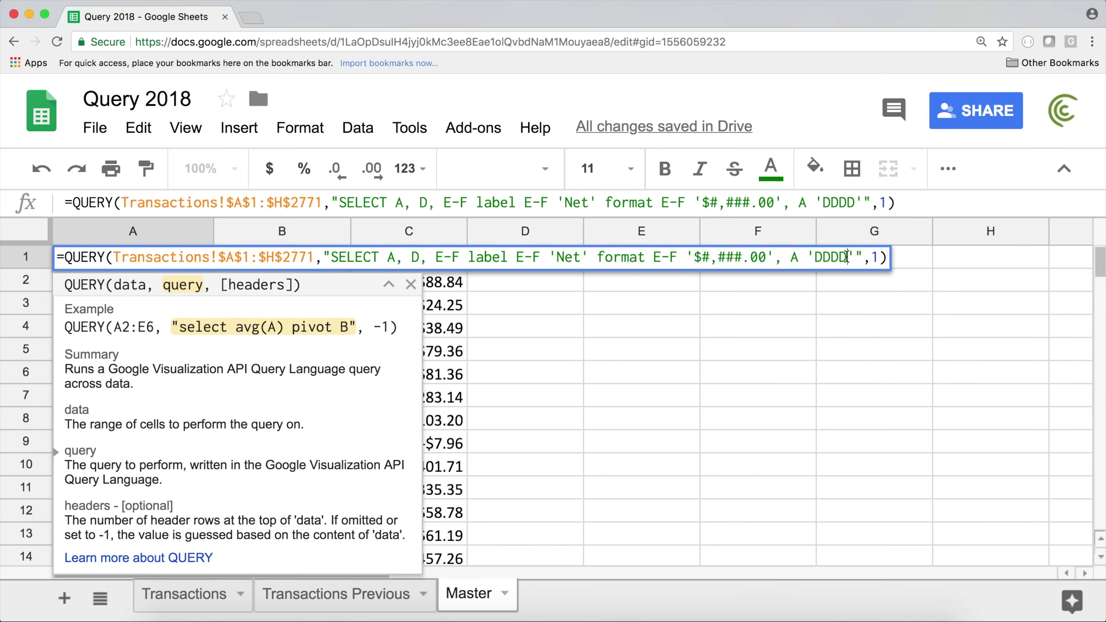
pyautogui.press('Return')
pyautogui.click(135, 263)
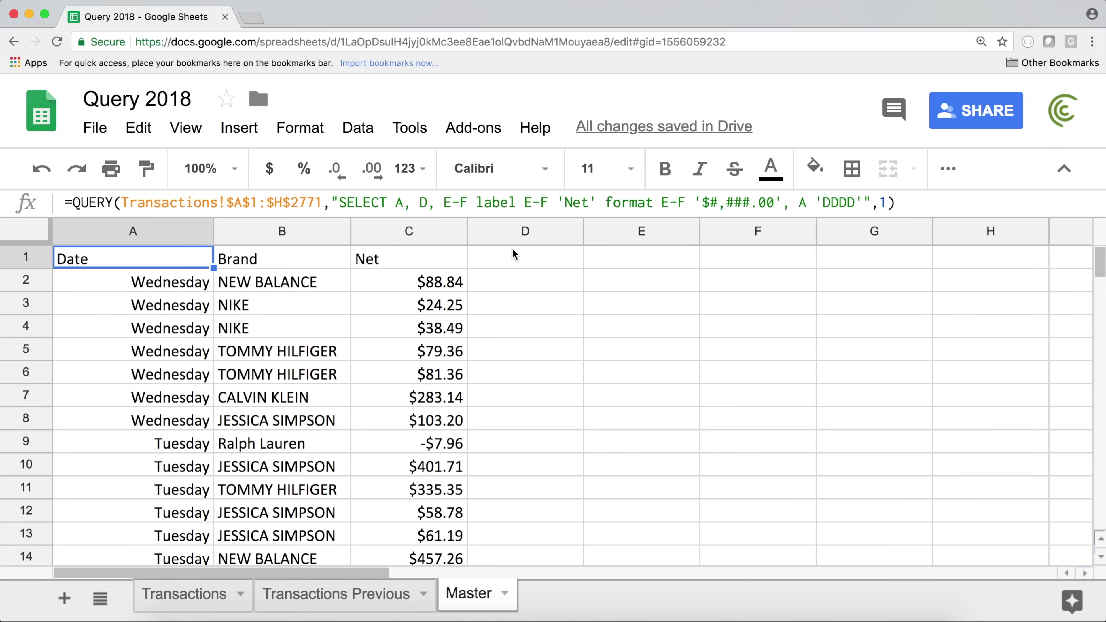
pyautogui.click(782, 201)
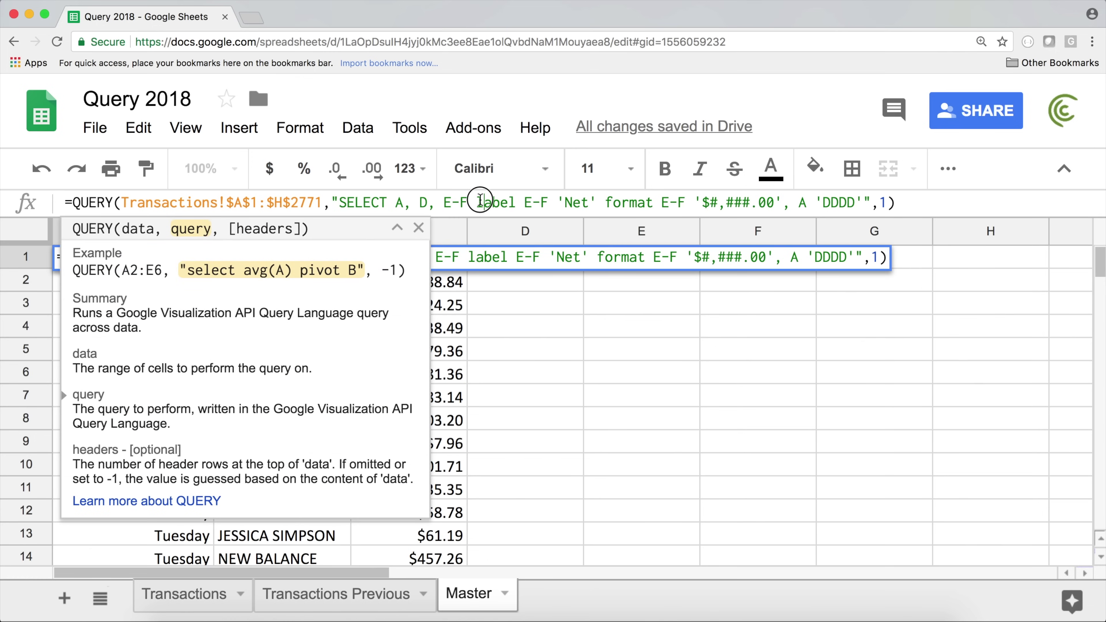
pyautogui.doubleClick(402, 202)
pyautogui.click(598, 201)
pyautogui.write(", A ''")
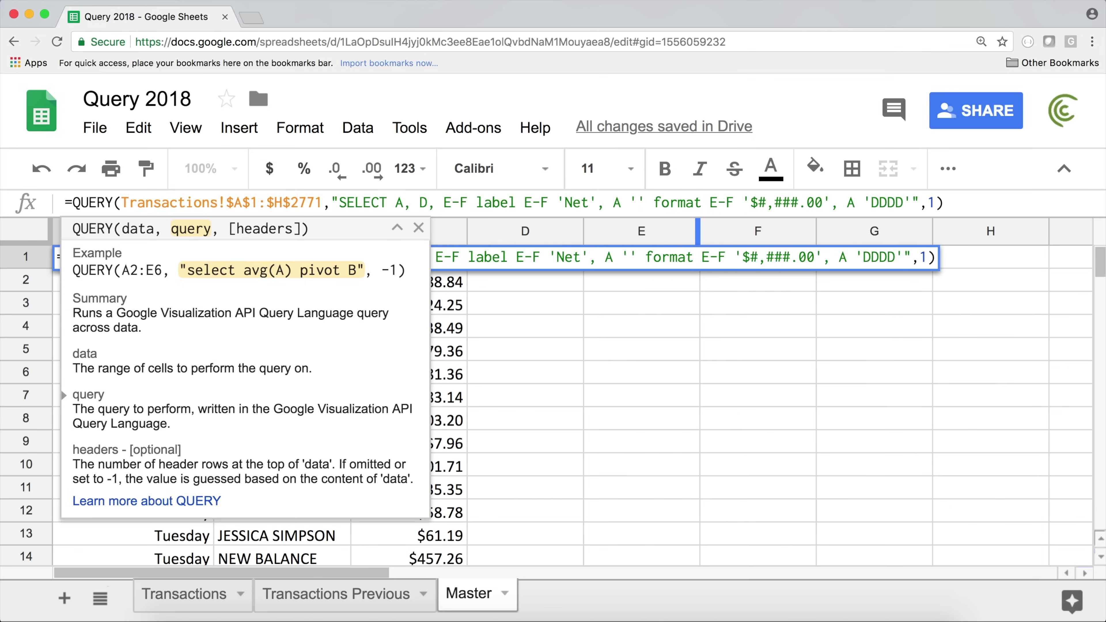
pyautogui.write('Weekday')
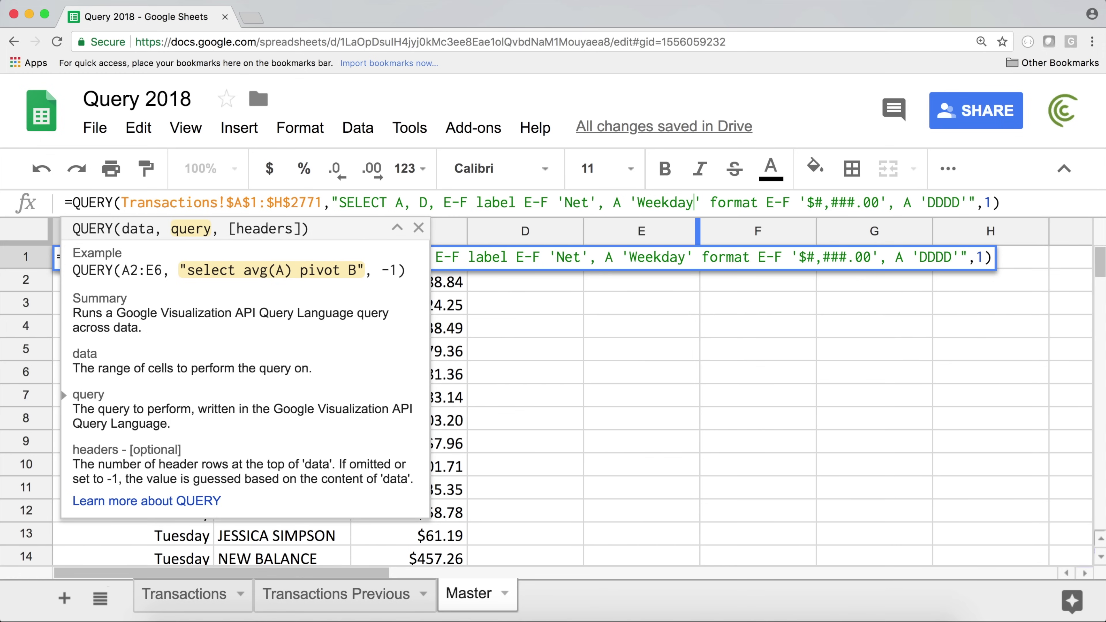
pyautogui.press('Return')
pyautogui.click(135, 261)
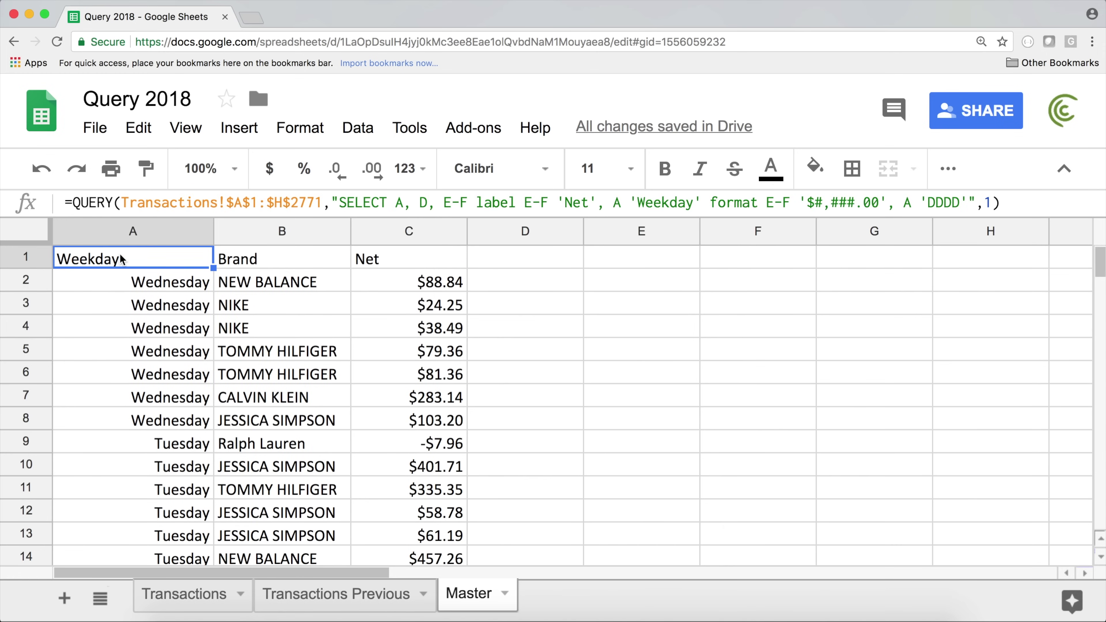
pyautogui.doubleClick(121, 260)
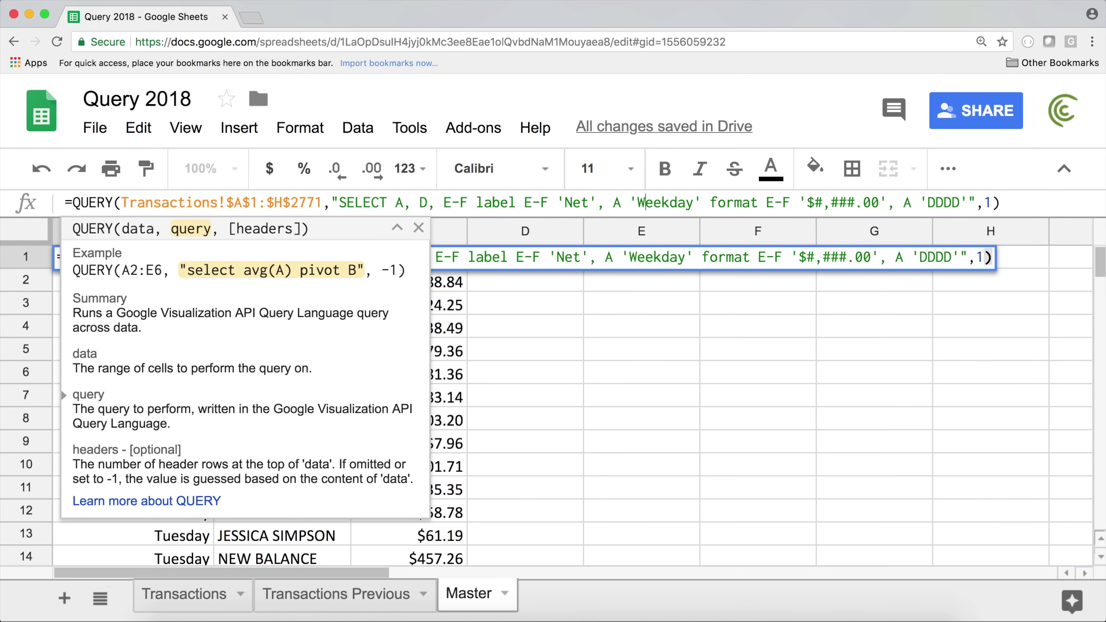
pyautogui.press('BackSpace')
pyautogui.press('BackSpace')
pyautogui.press('BackSpace')
pyautogui.press('BackSpace')
pyautogui.press('BackSpace')
pyautogui.press('BackSpace')
pyautogui.press('BackSpace')
pyautogui.press('BackSpace')
pyautogui.press('BackSpace')
pyautogui.press('BackSpace')
pyautogui.press('BackSpace')
pyautogui.press('BackSpace')
pyautogui.press('BackSpace')
pyautogui.click(822, 203)
pyautogui.click(840, 203)
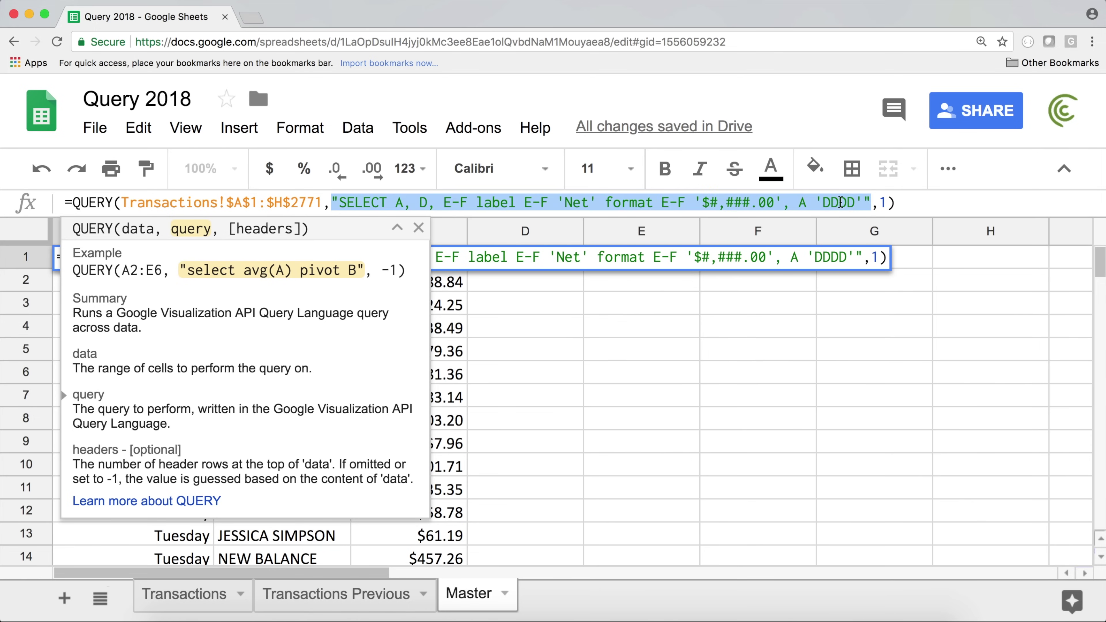
pyautogui.click(868, 205)
# Step: Set the date format to 'MMM DD, YYYY - DDDD' and auto-fit column A
pyautogui.click(849, 205)
pyautogui.moveTo(848, 205); pyautogui.dragTo(826, 205)
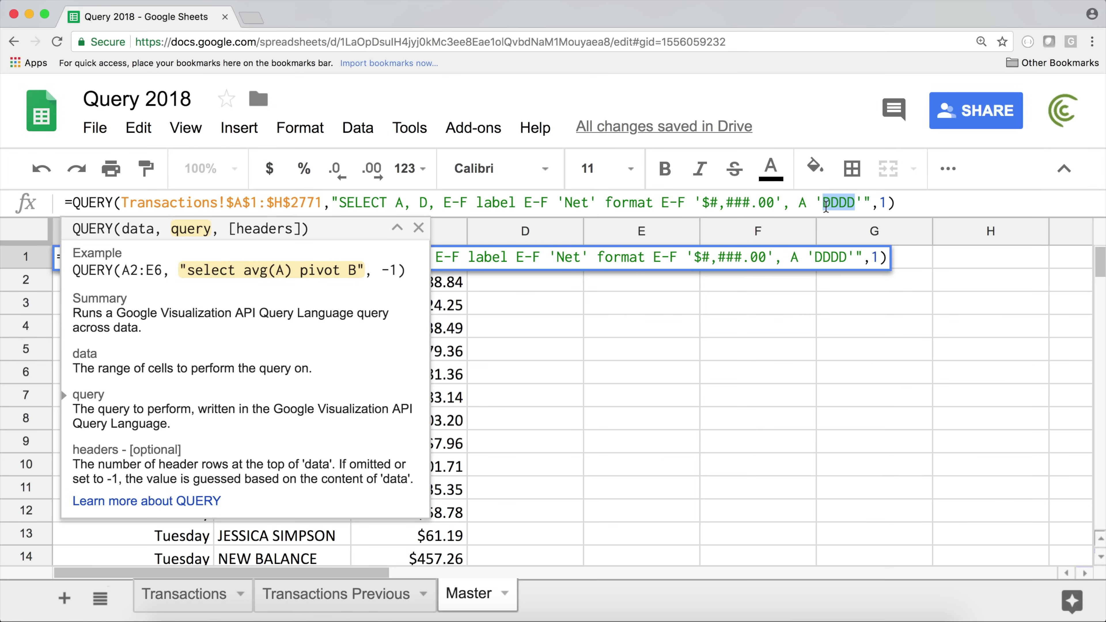
pyautogui.write('MMM')
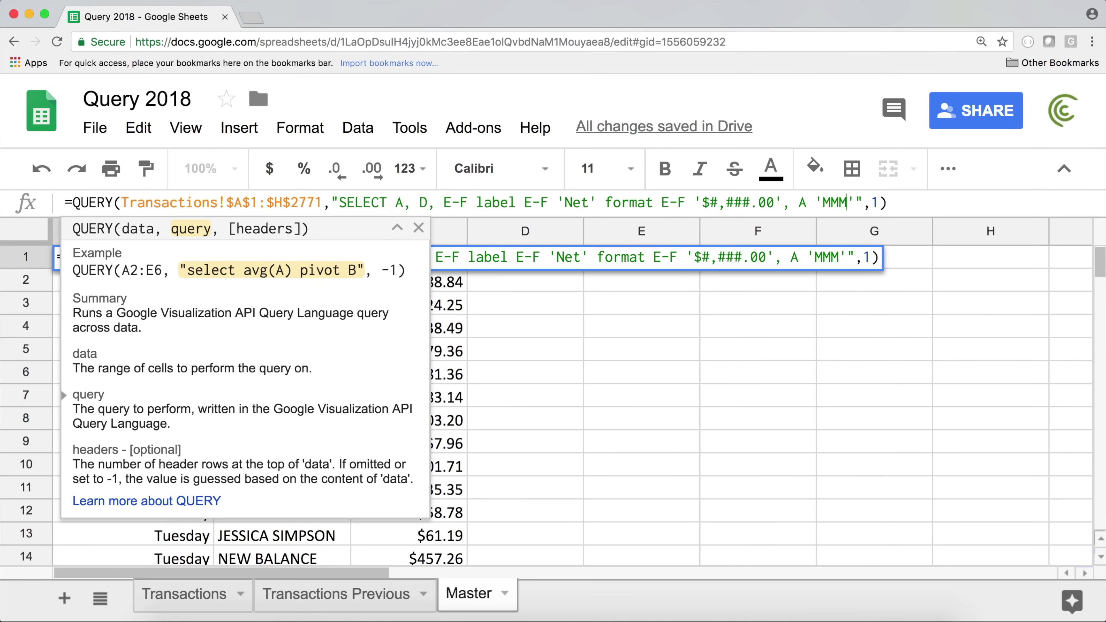
pyautogui.write(' DD')
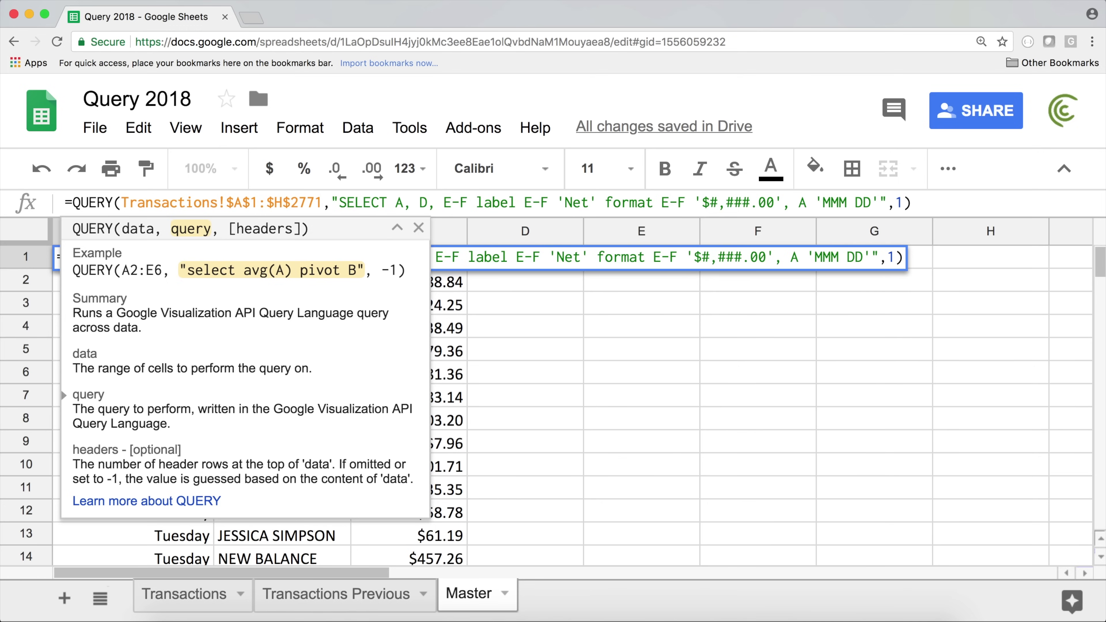
pyautogui.write(',')
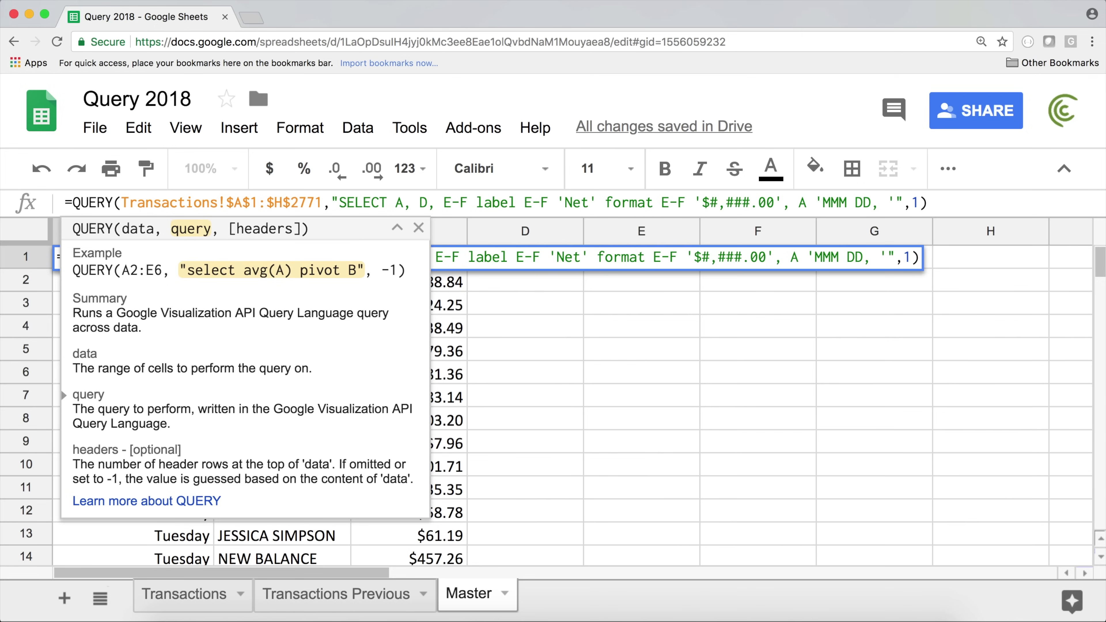
pyautogui.write(' YYYY')
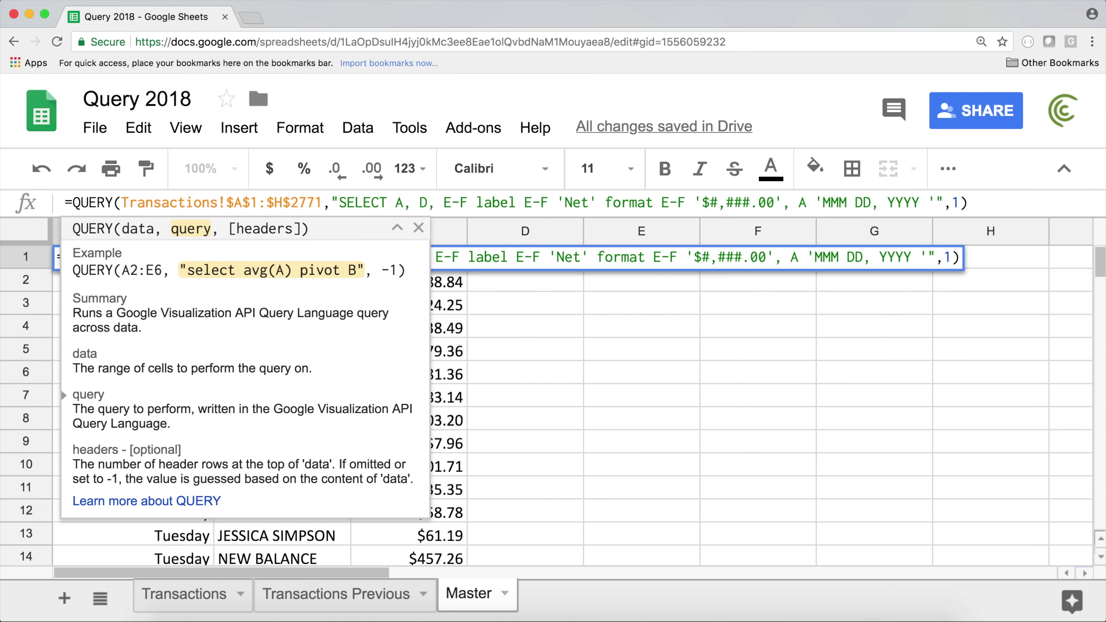
pyautogui.write(' -')
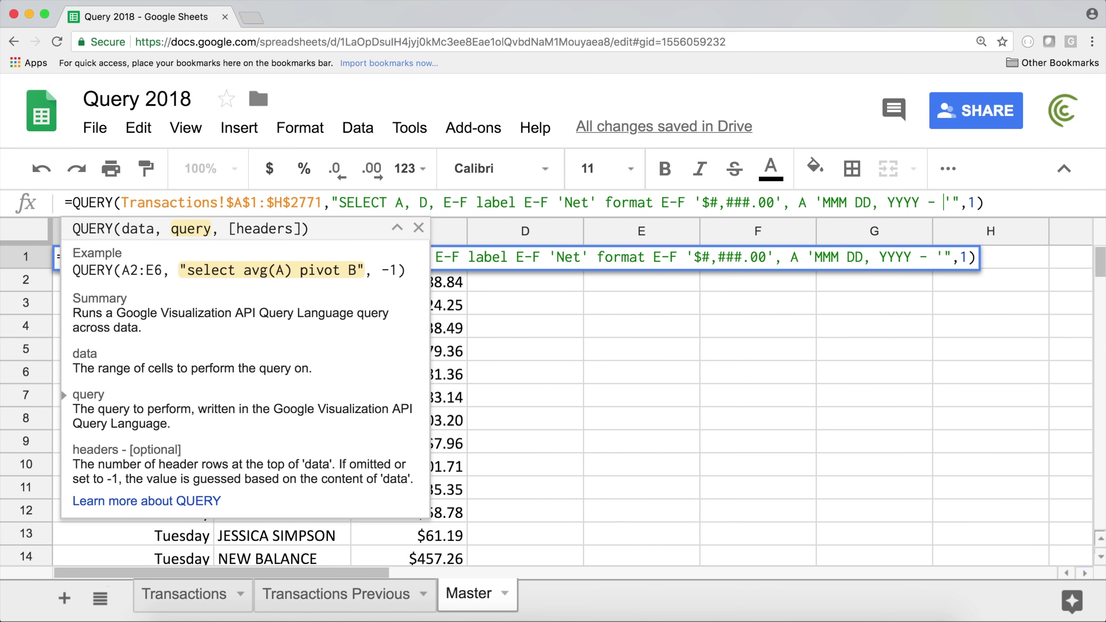
pyautogui.write(' DDDD')
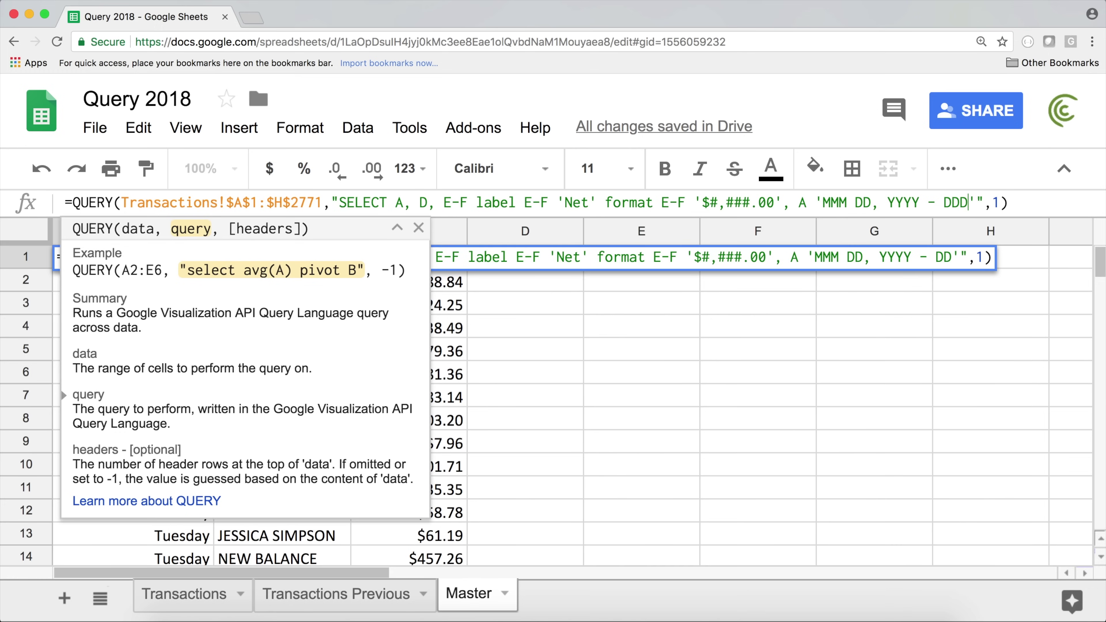
pyautogui.press('Return')
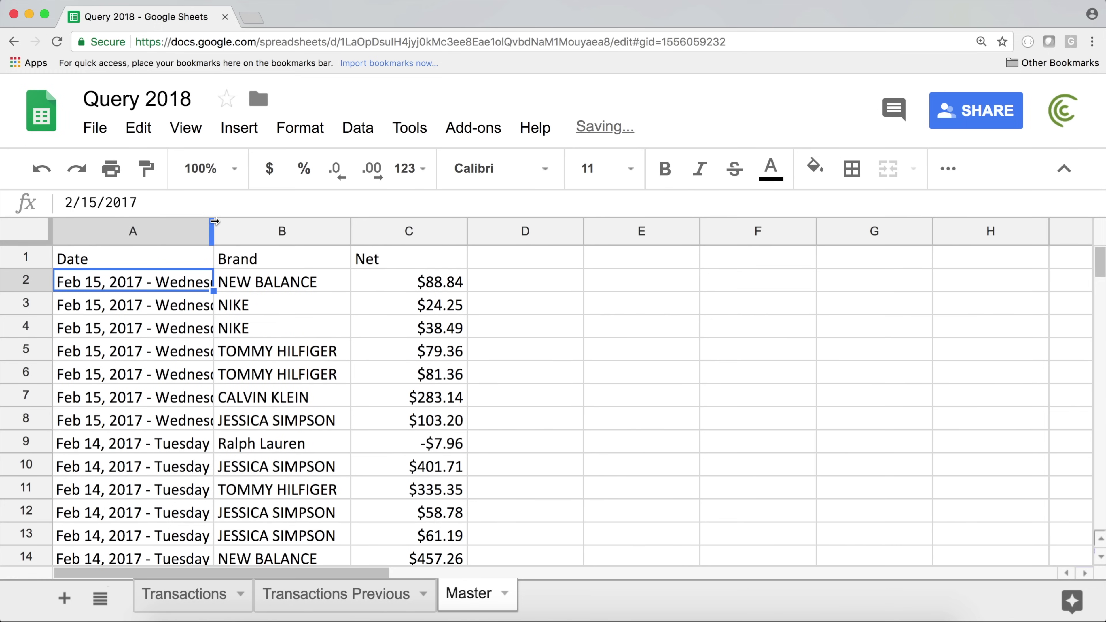
pyautogui.doubleClick(230, 230)
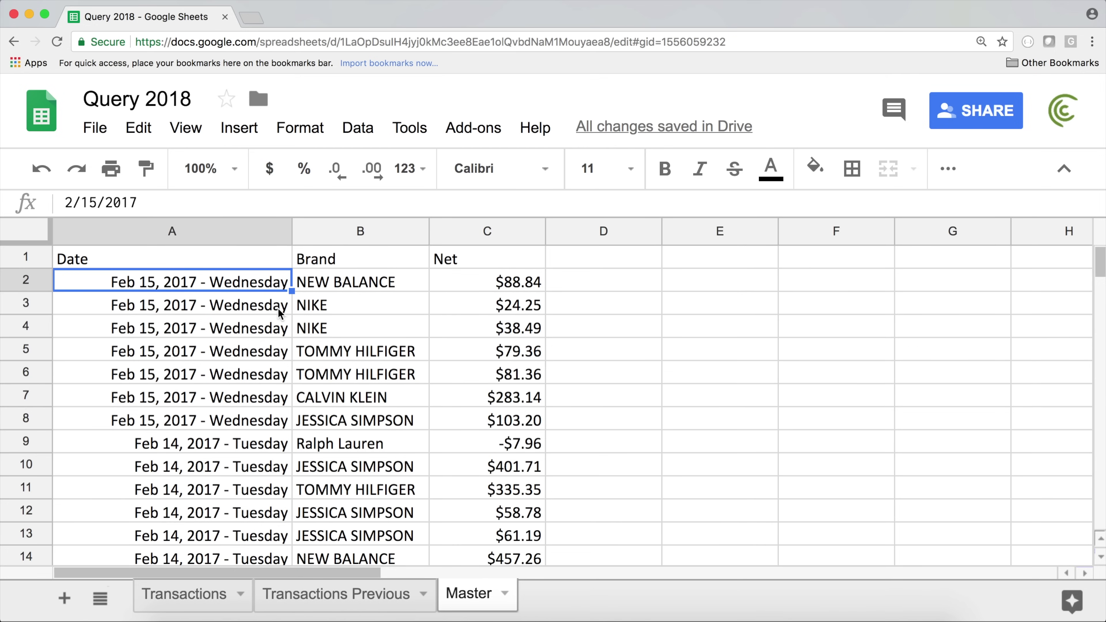
# Step: Delete the 'MMM DD, YYYY - DDDD' format clause from the Master QUERY so dates show as 2/15/2017
pyautogui.doubleClick(260, 288)
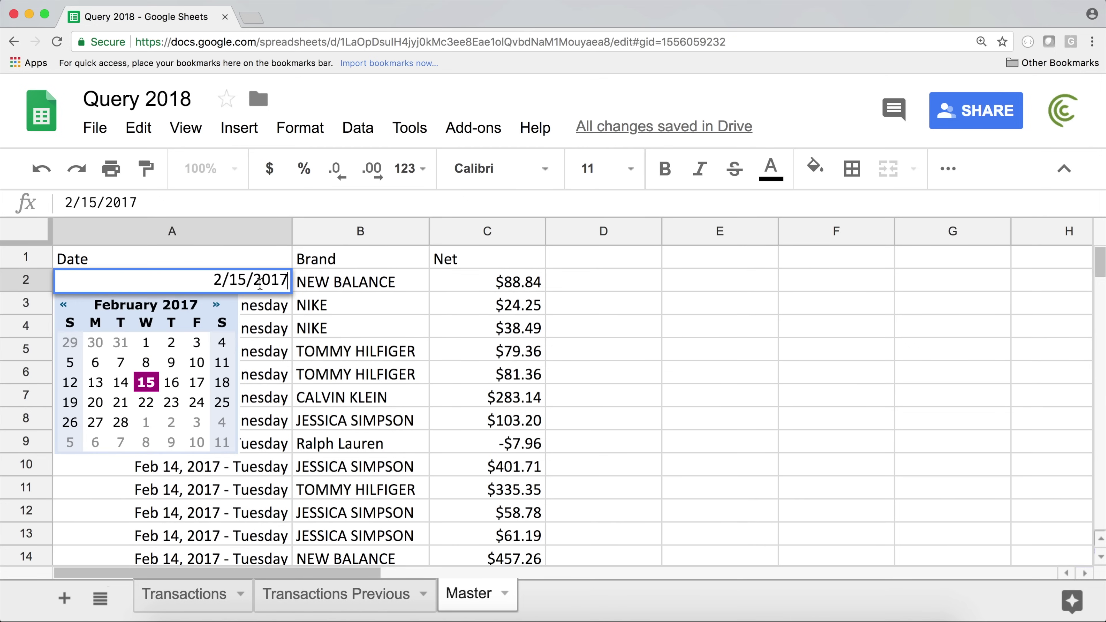
pyautogui.doubleClick(175, 259)
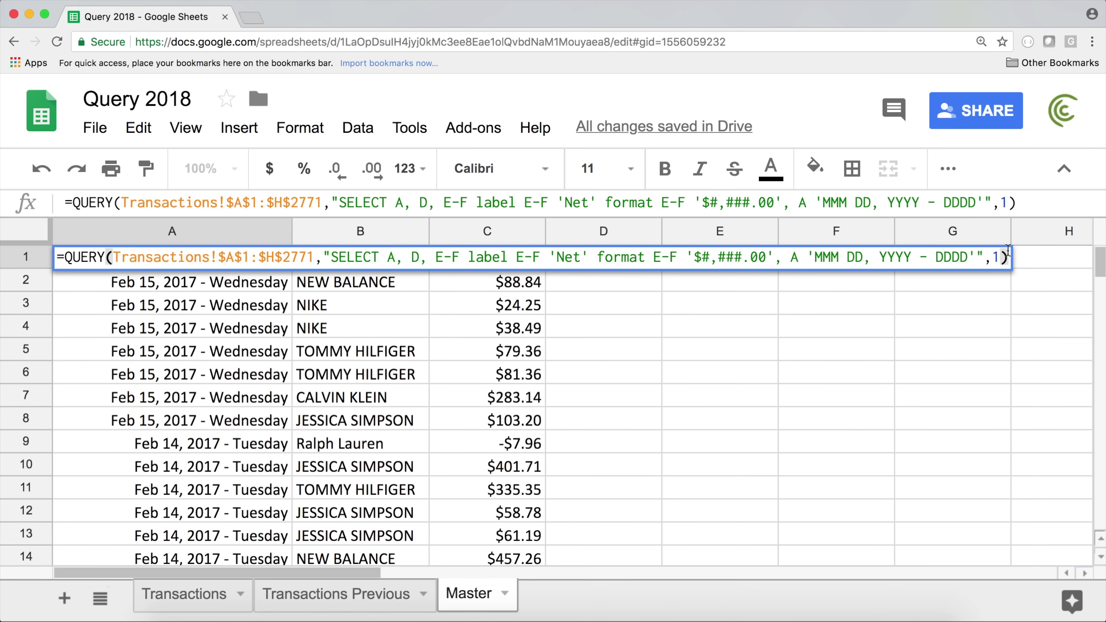
pyautogui.moveTo(822, 203); pyautogui.dragTo(973, 204)
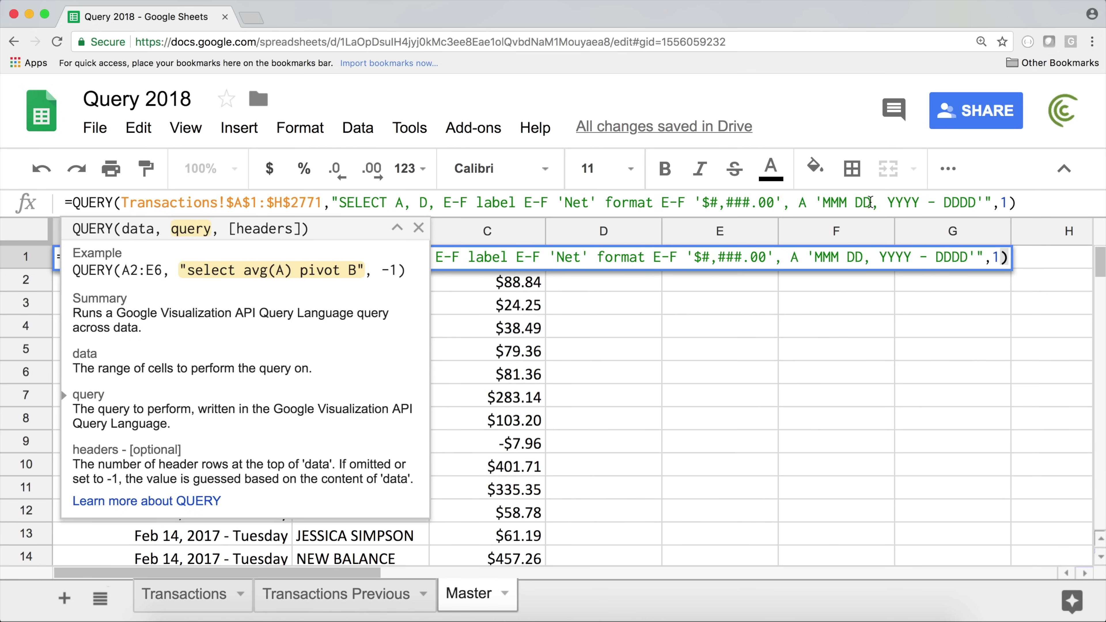
pyautogui.moveTo(886, 203); pyautogui.dragTo(920, 206)
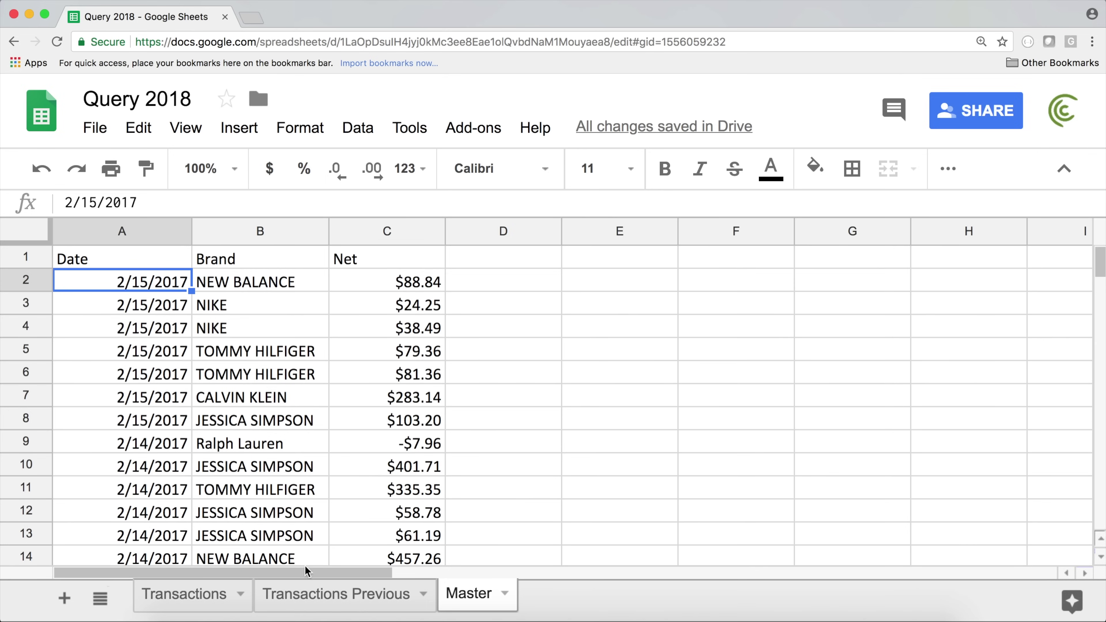
pyautogui.rightClick(475, 601)
pyautogui.click(209, 348)
pyautogui.click(118, 256)
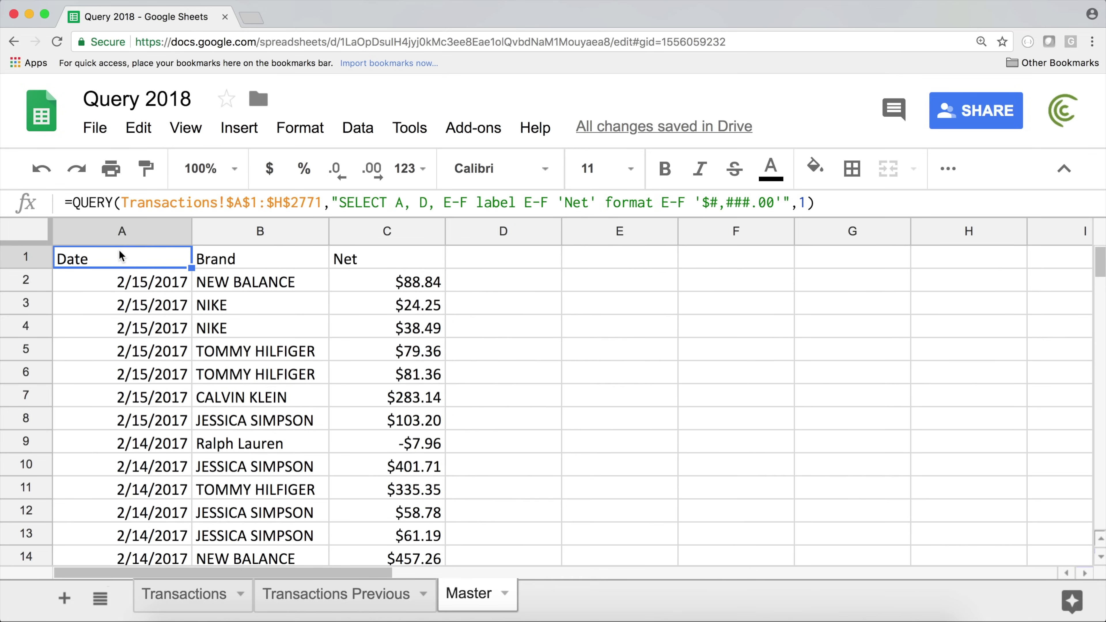
# Step: Clear the QUERY formula from Master A1, then review the Transactions headers and first rows
pyautogui.press('Delete')
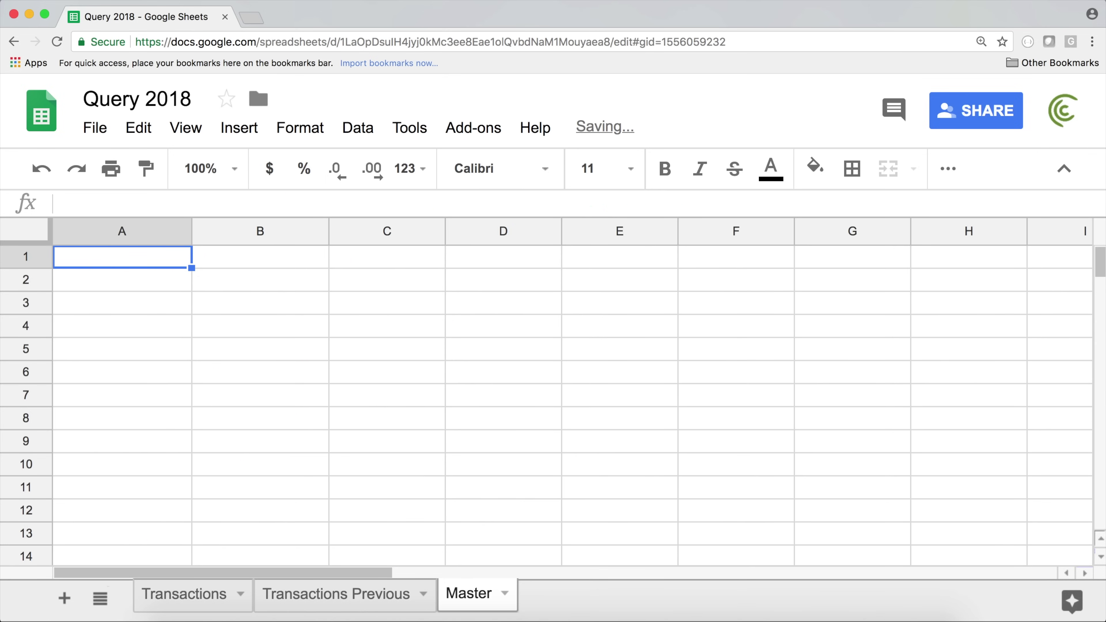
pyautogui.click(194, 601)
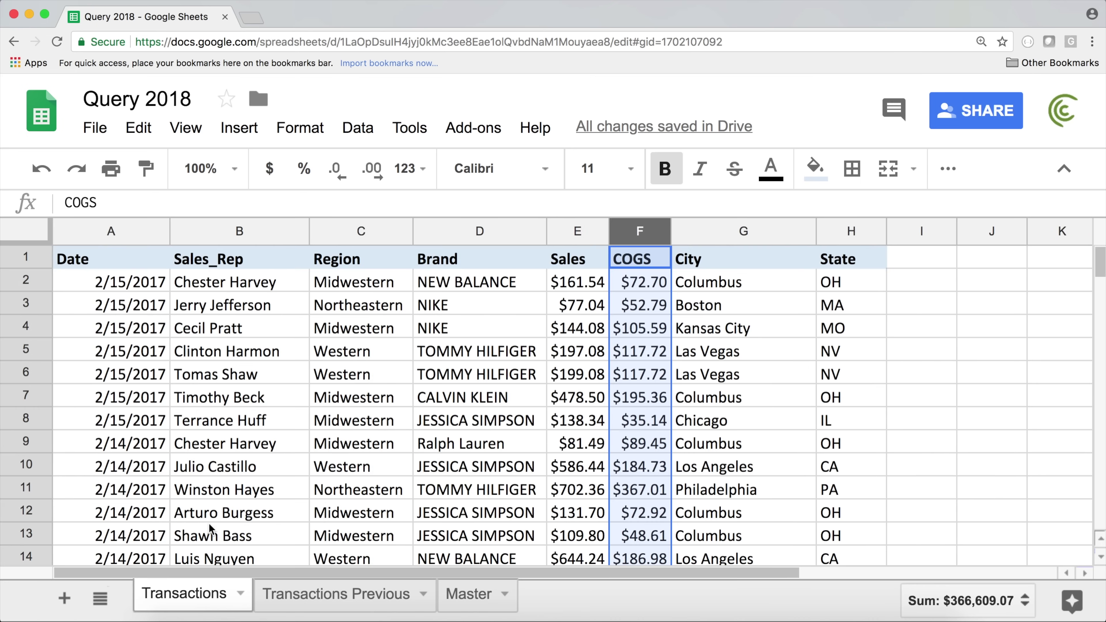
pyautogui.moveTo(155, 267); pyautogui.dragTo(844, 475)
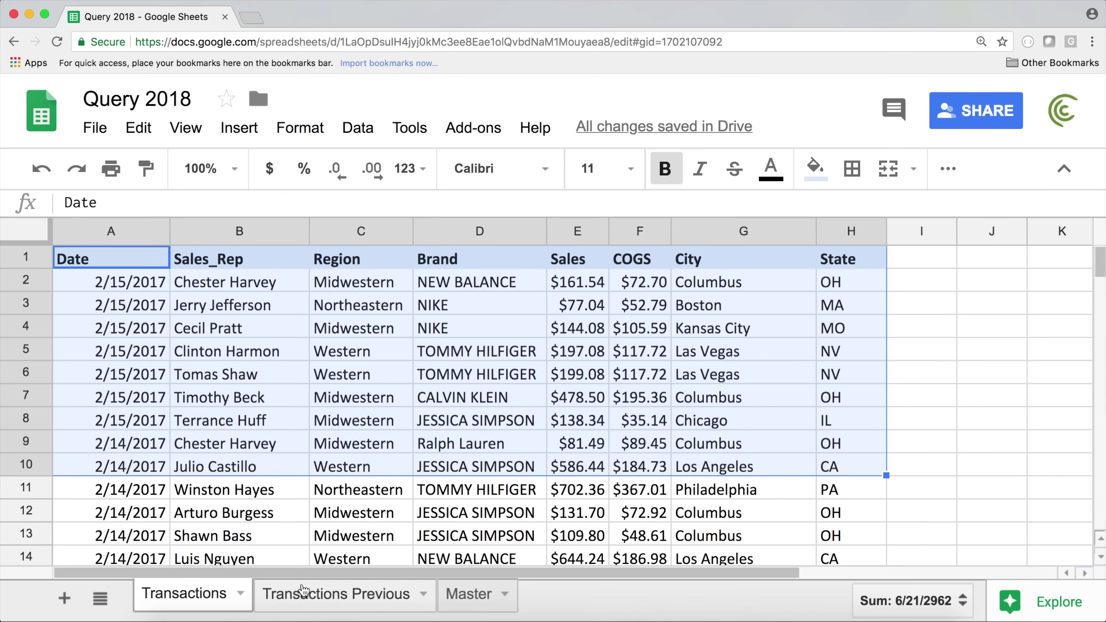
pyautogui.click(448, 593)
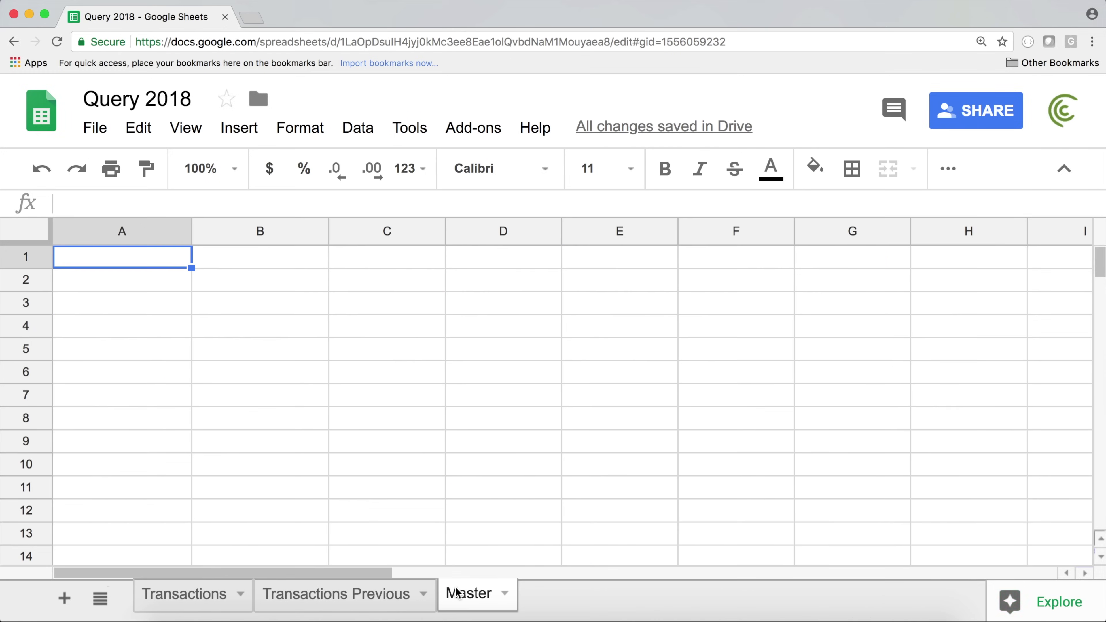
# Step: Start a QUERY in A1 on the absolute range Transactions!$A$1:$H$2771
pyautogui.write('=QUERY(')
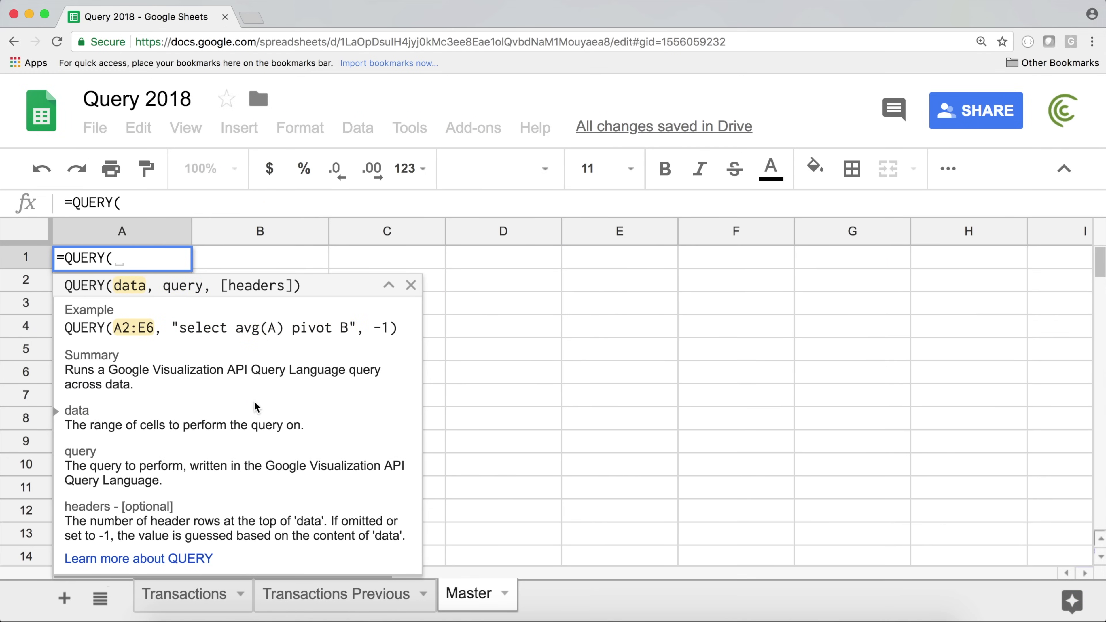
pyautogui.click(194, 600)
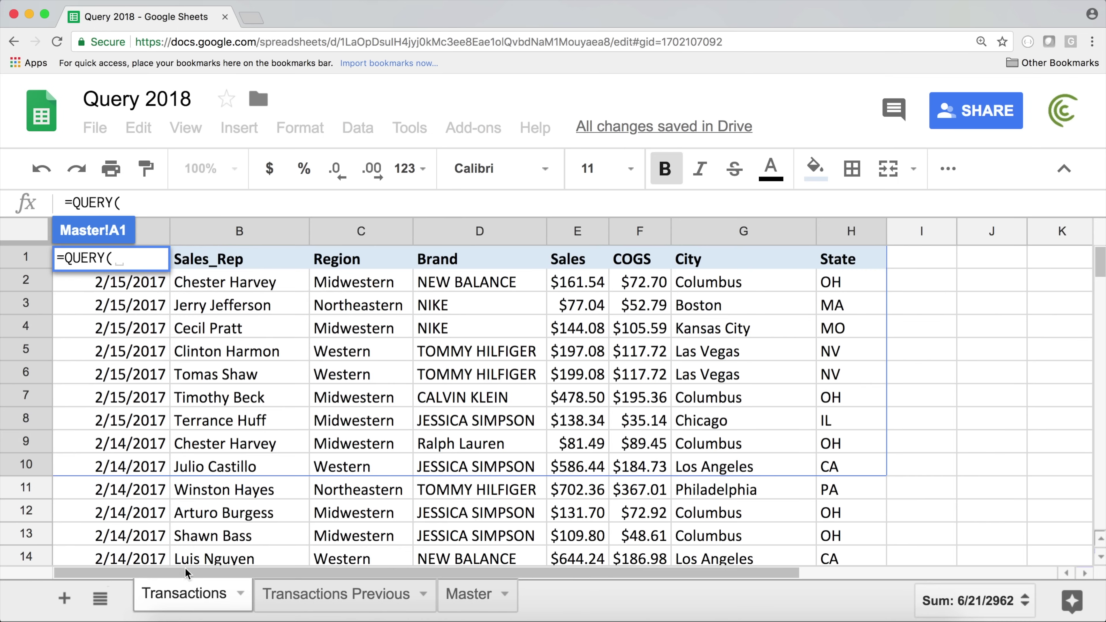
pyautogui.click(836, 262)
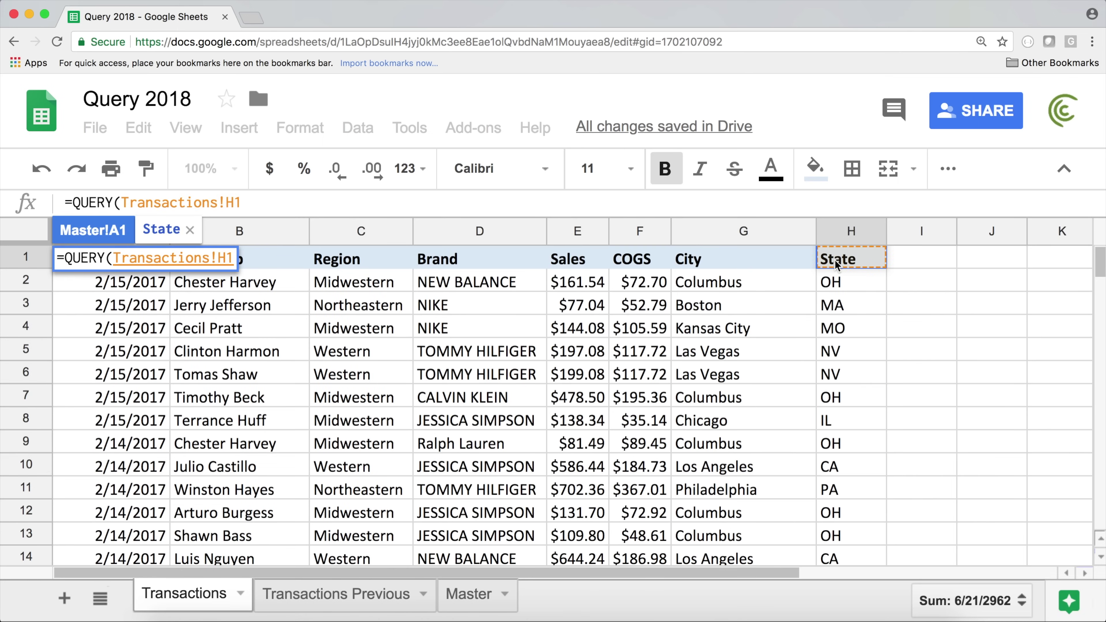
pyautogui.hotkey('ctrl', 'shift', 'Left')
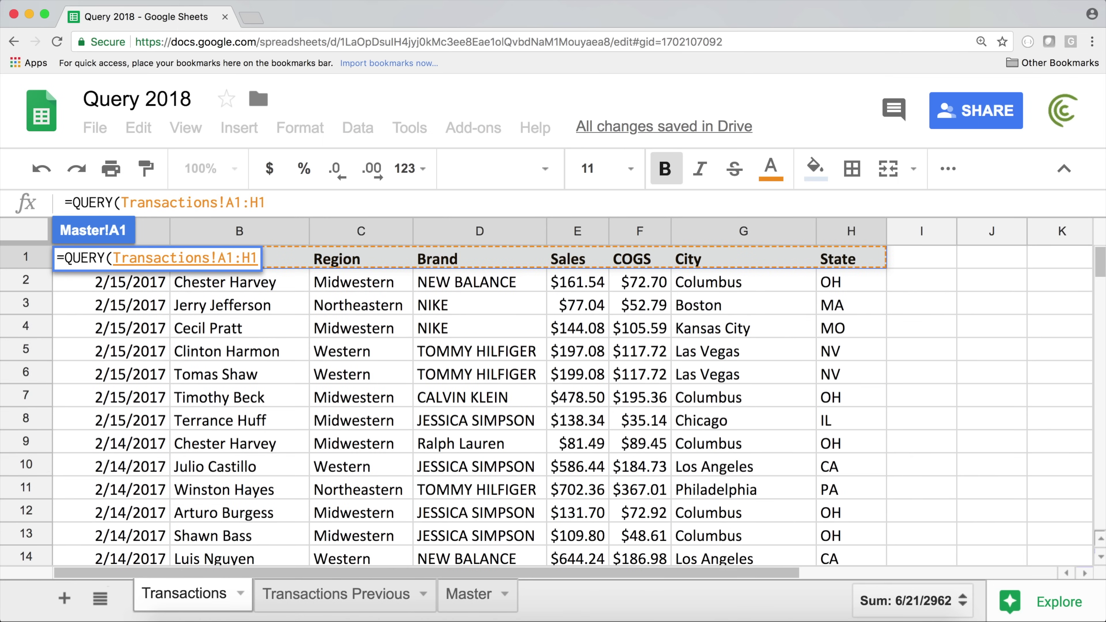
pyautogui.hotkey('ctrl', 'shift', 'Down')
pyautogui.press('F4')
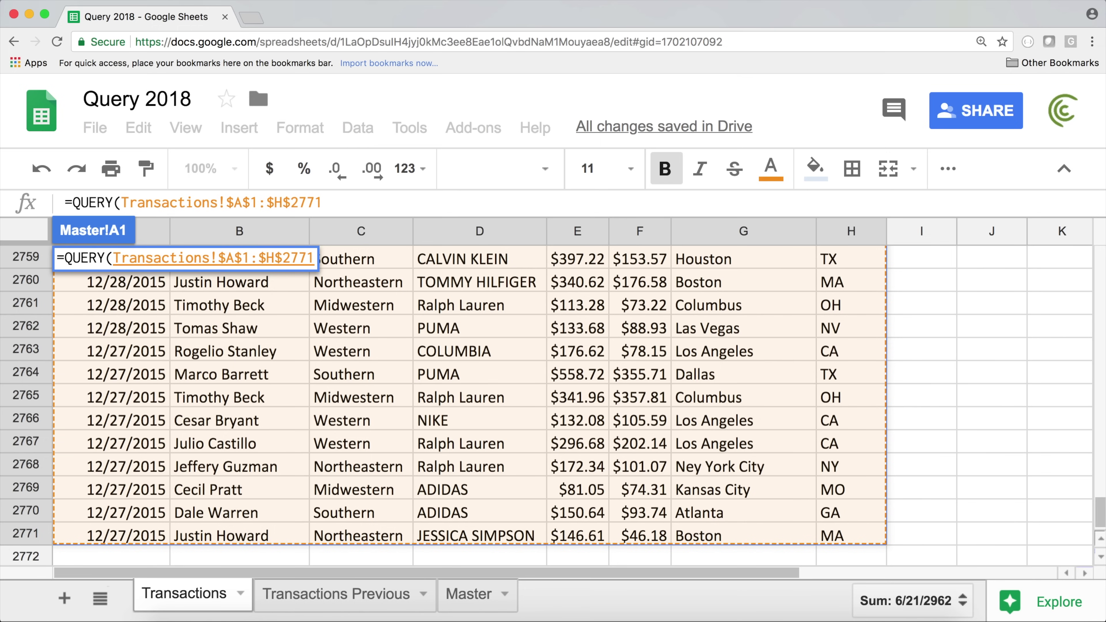
# Step: Complete it with "SELECT H, SUM(E) GROUP BY H" and 1 header row
pyautogui.write(',')
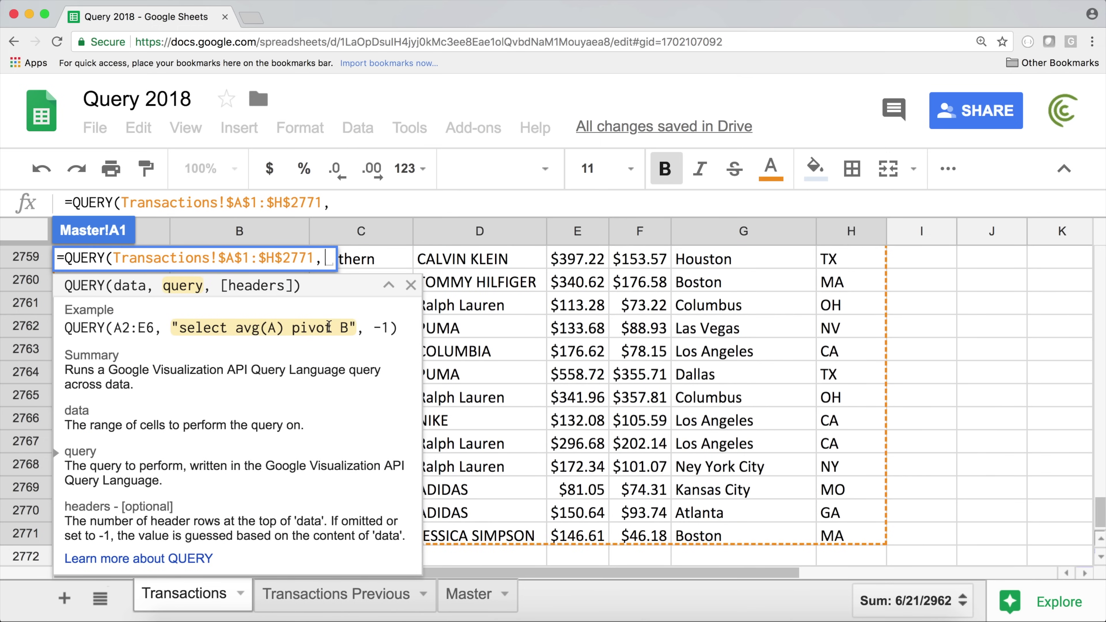
pyautogui.write('"S')
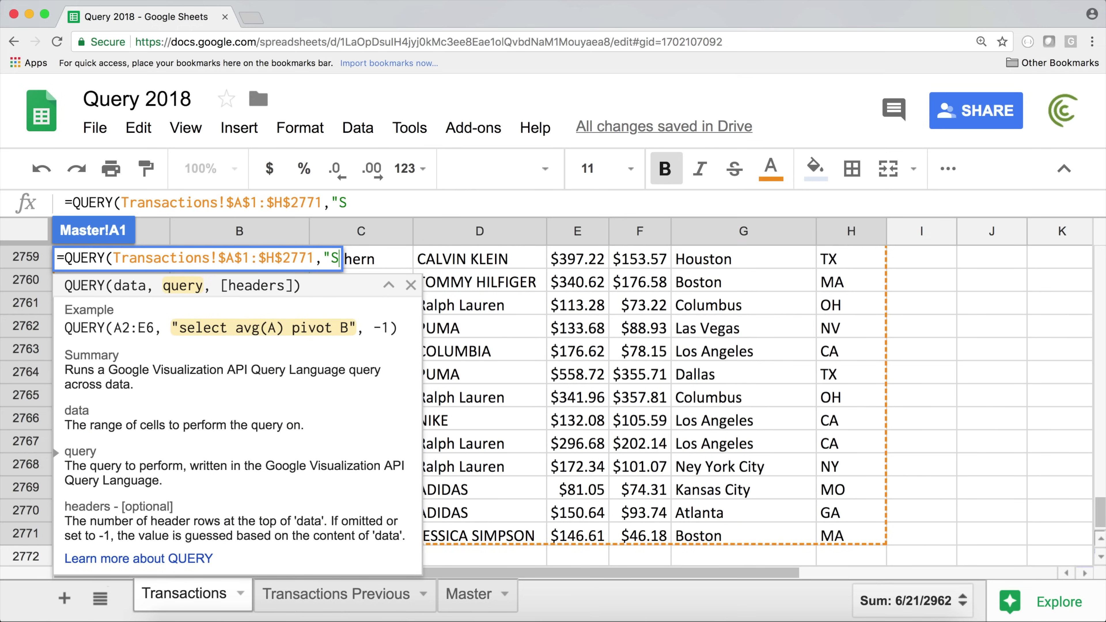
pyautogui.write('ELECT')
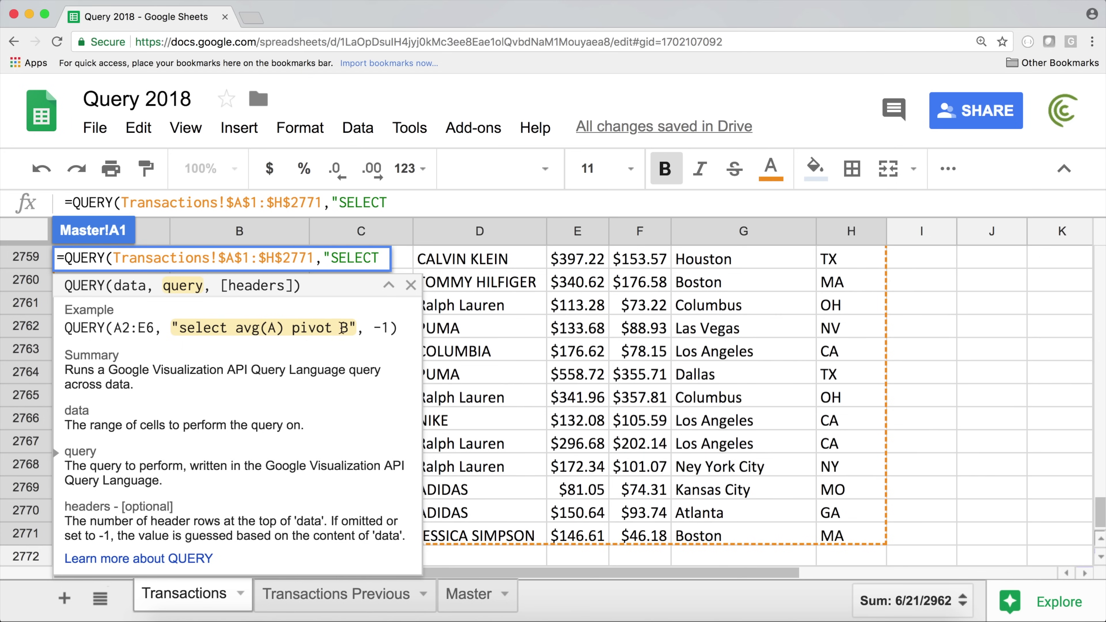
pyautogui.moveTo(1100, 516); pyautogui.dragTo(1097, 151)
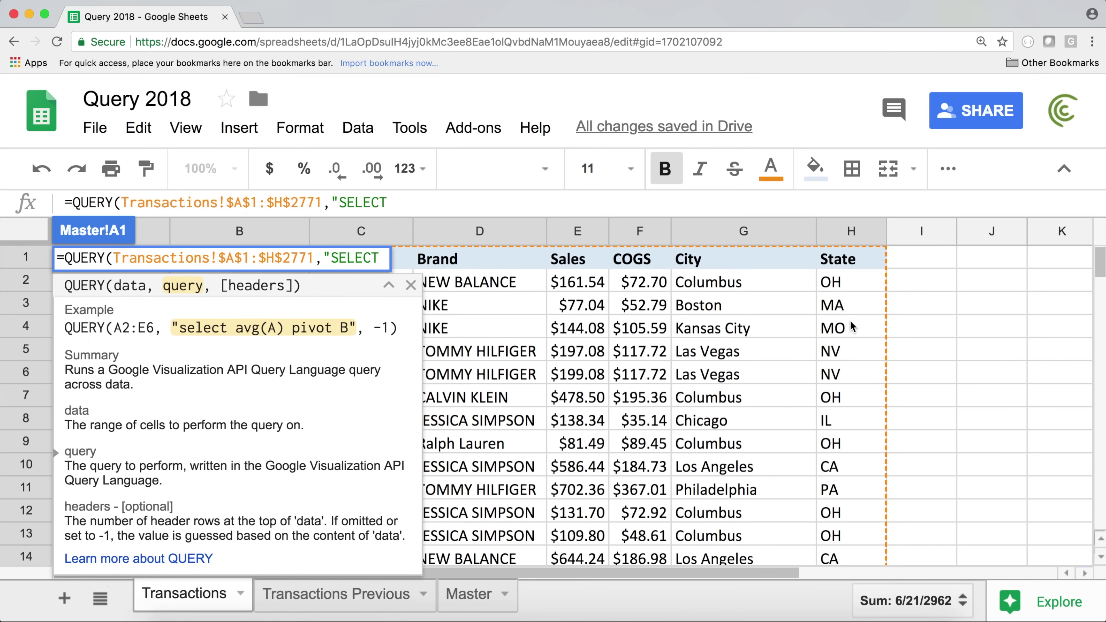
pyautogui.write('H,')
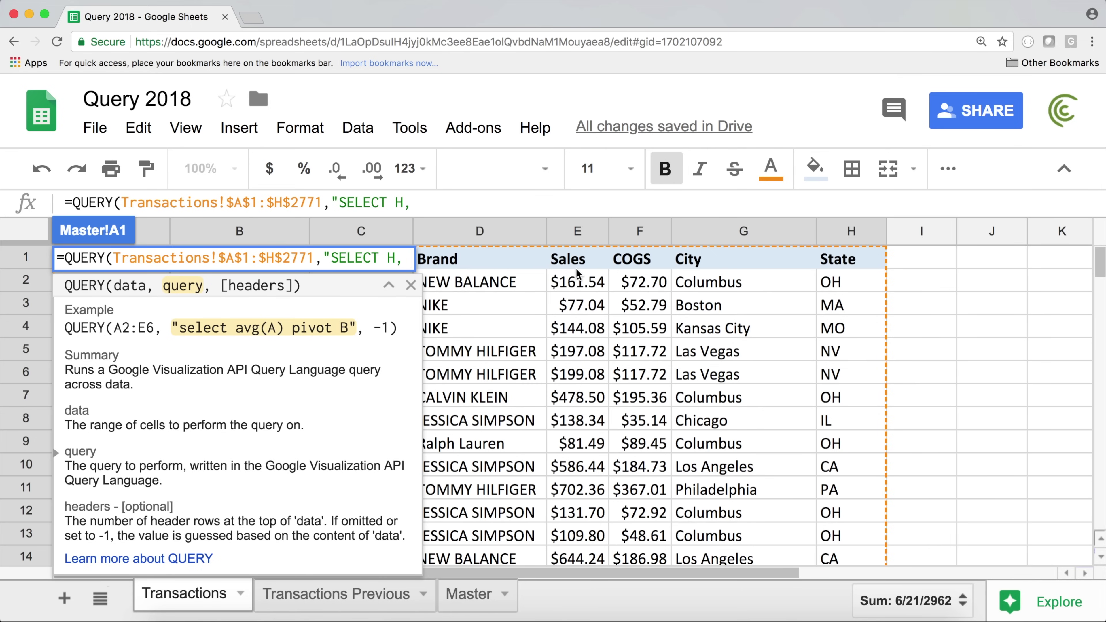
pyautogui.write(' SUM(')
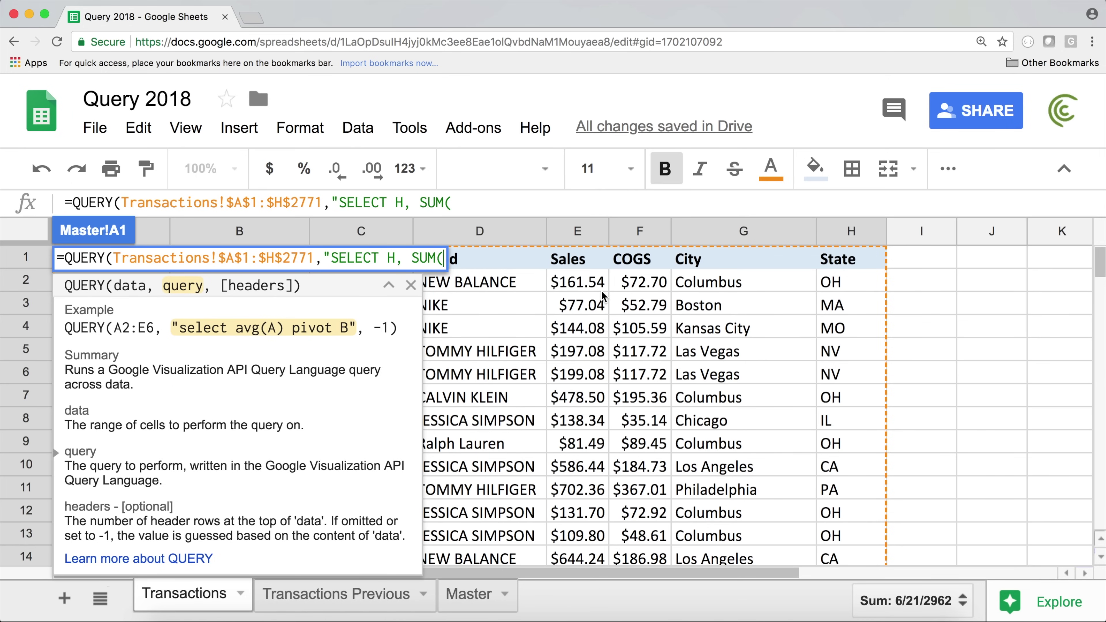
pyautogui.write('E')
pyautogui.write(') G')
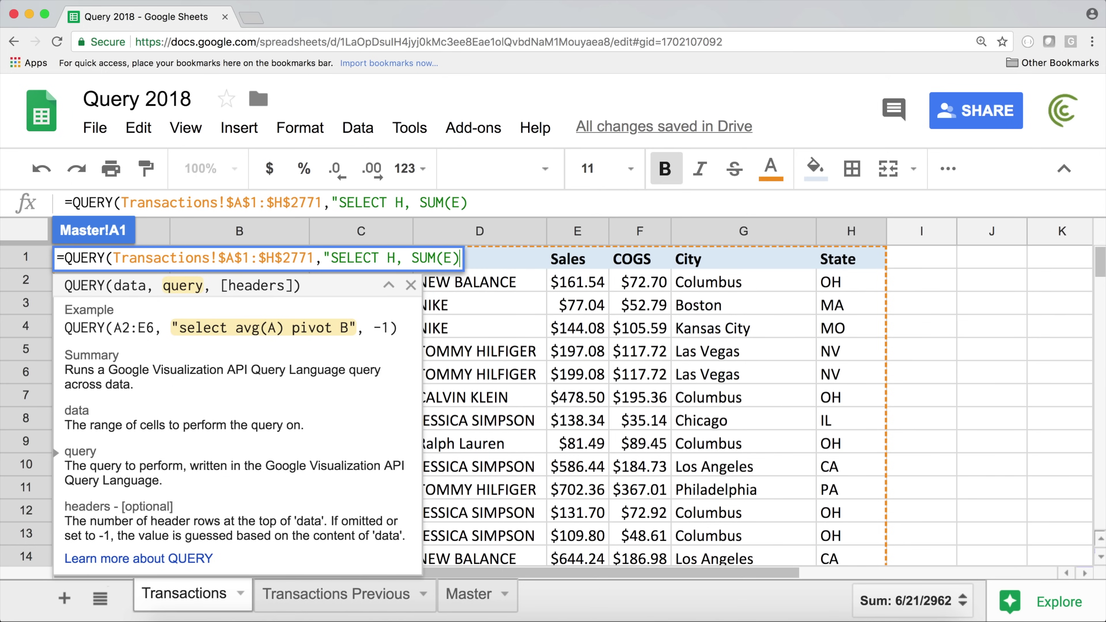
pyautogui.write('ROUP BY')
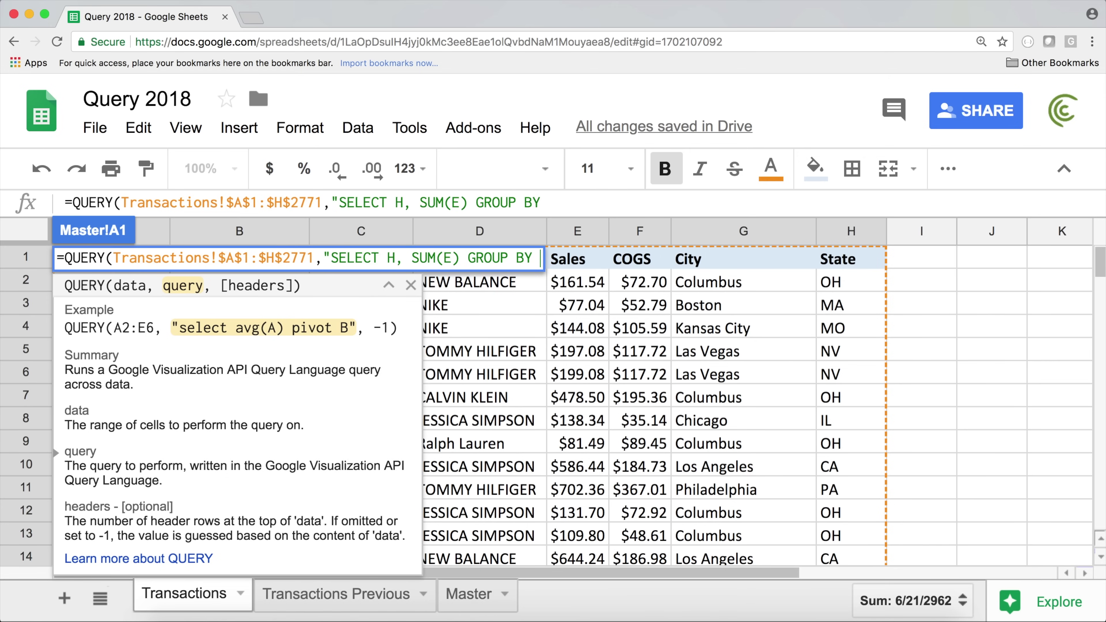
pyautogui.write(' H", ')
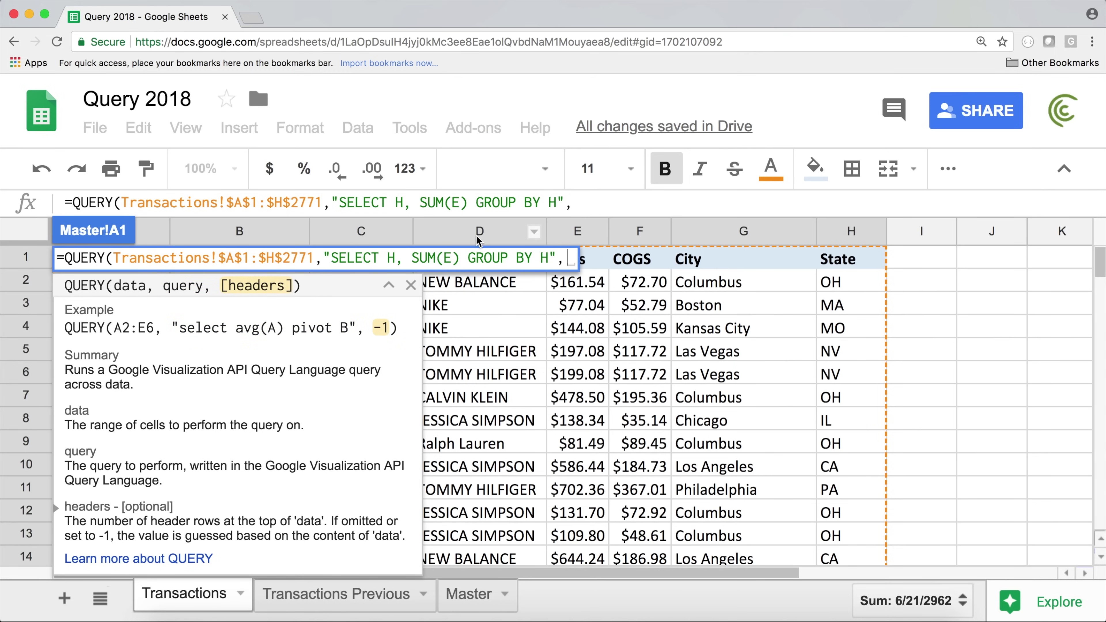
pyautogui.write('1)')
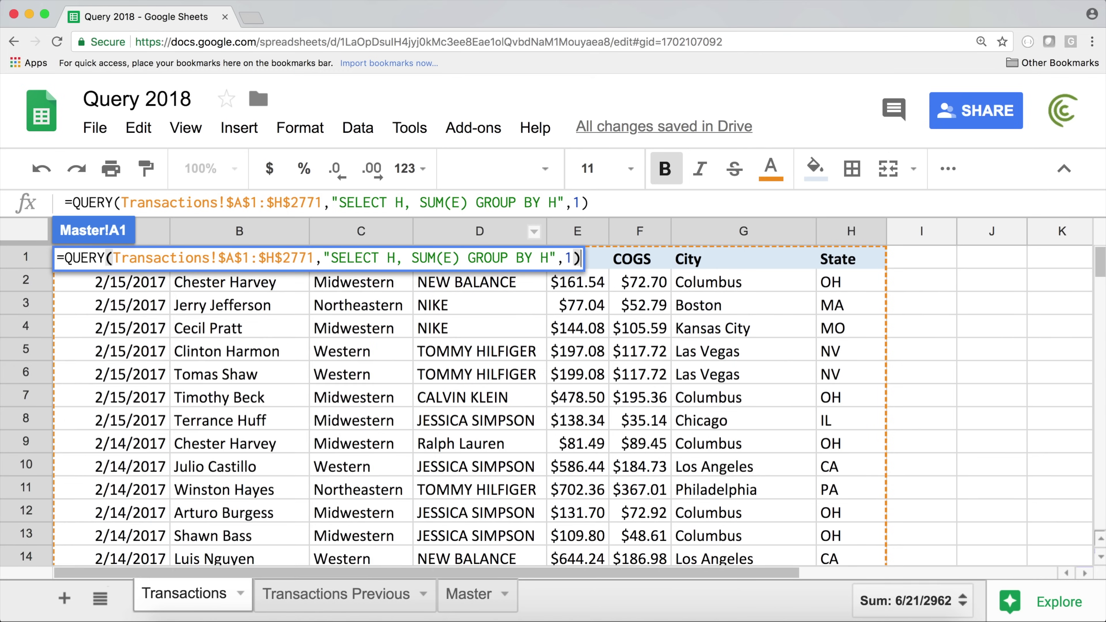
pyautogui.press('Return')
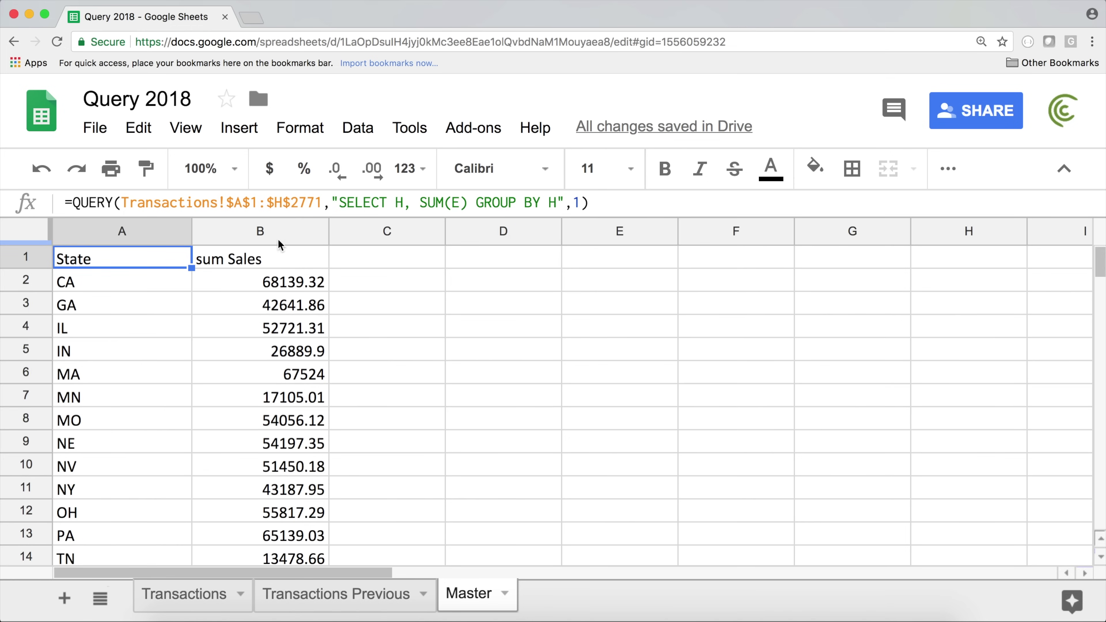
pyautogui.moveTo(264, 281); pyautogui.dragTo(296, 484)
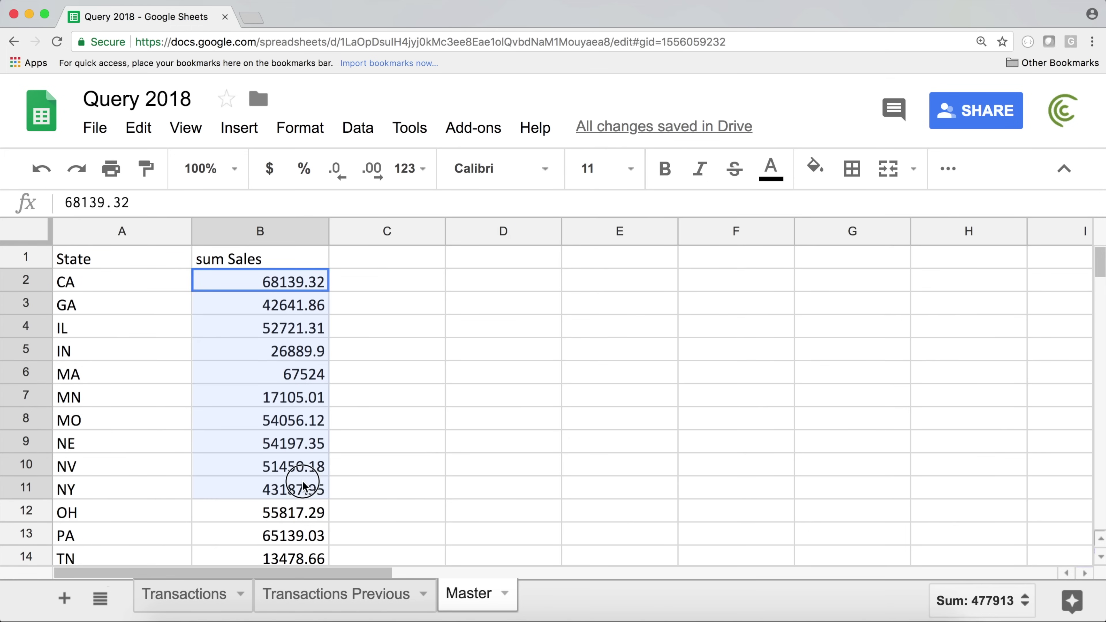
pyautogui.click(275, 288)
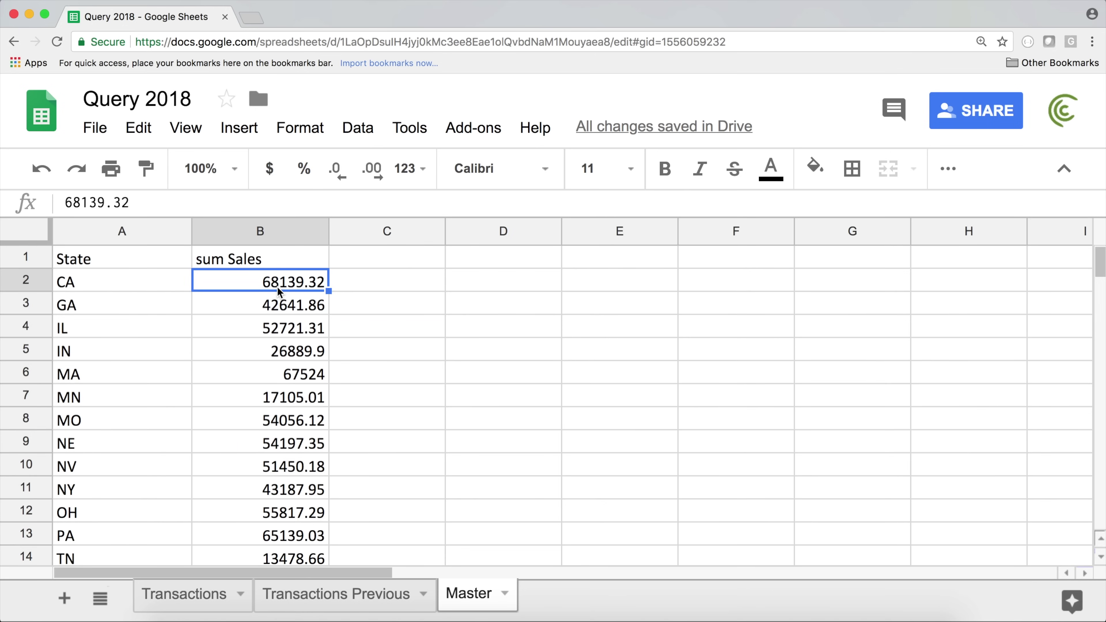
pyautogui.click(136, 256)
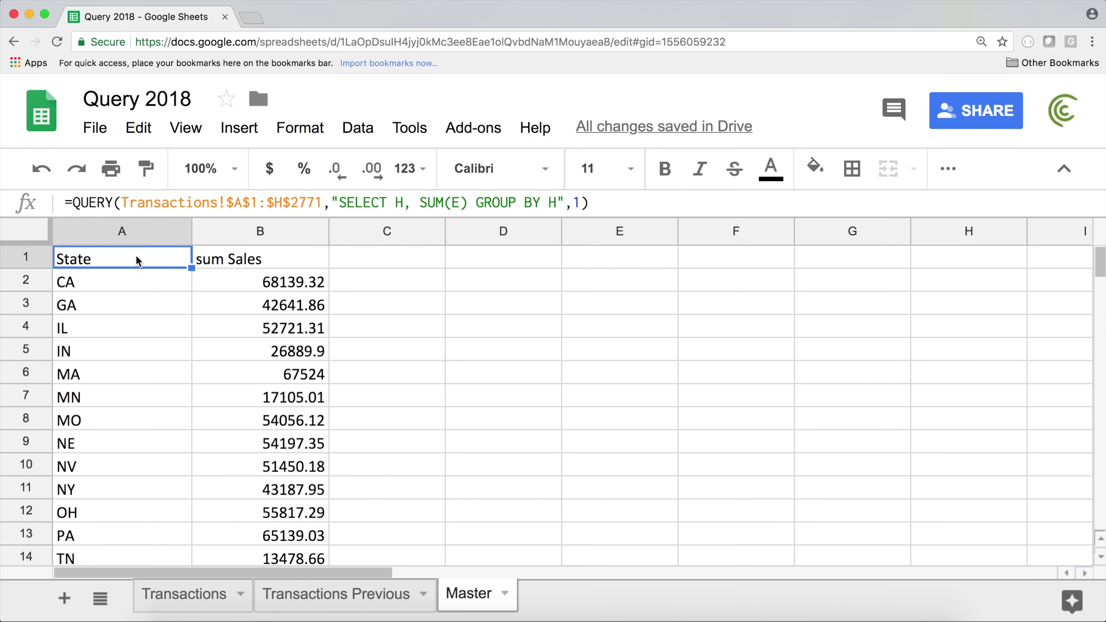
pyautogui.doubleClick(136, 256)
pyautogui.moveTo(66, 256); pyautogui.dragTo(643, 263)
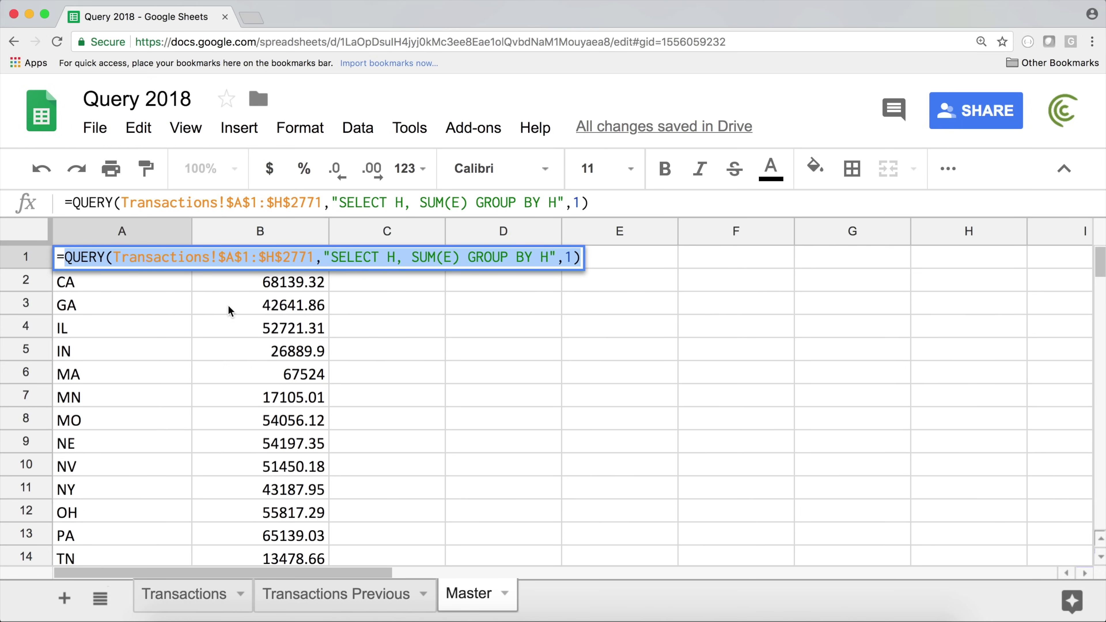
# Step: Wrap the summing query in an outer QUERY with "SELECT Col1, Col2 WHERE Col2 > 40000", 1
pyautogui.press('super+c')
pyautogui.press('BackSpace')
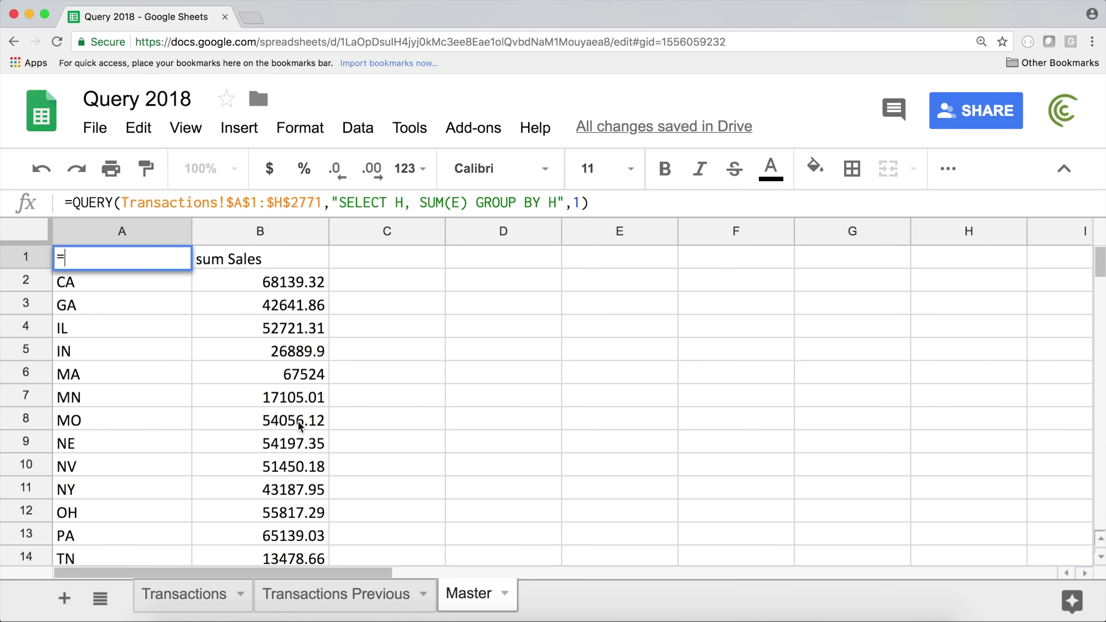
pyautogui.write('QUERY(')
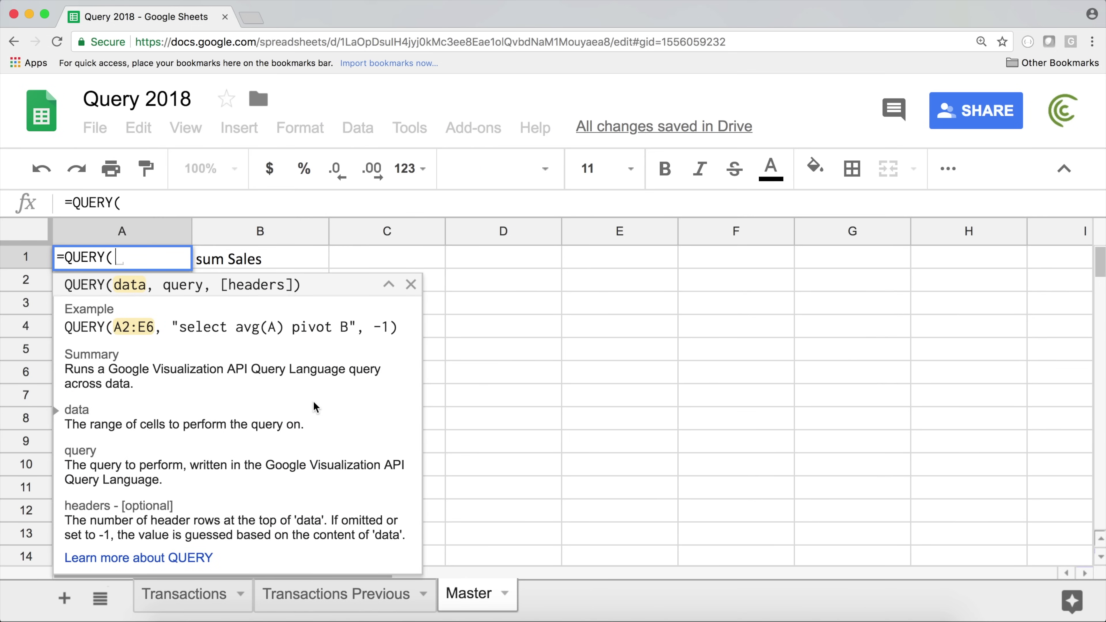
pyautogui.press('super+v')
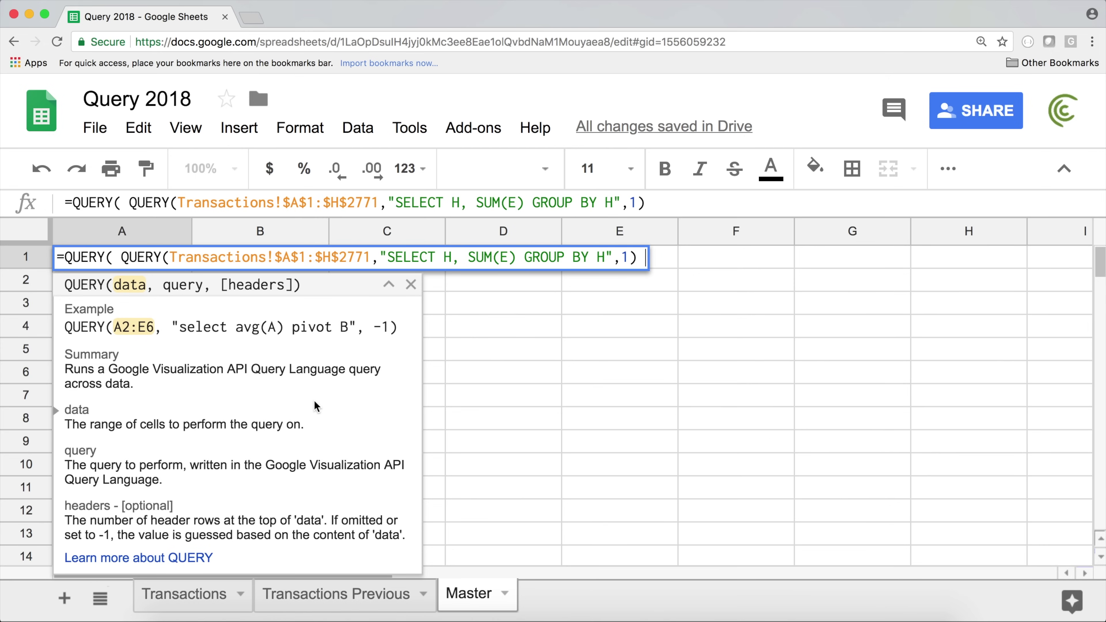
pyautogui.write(',')
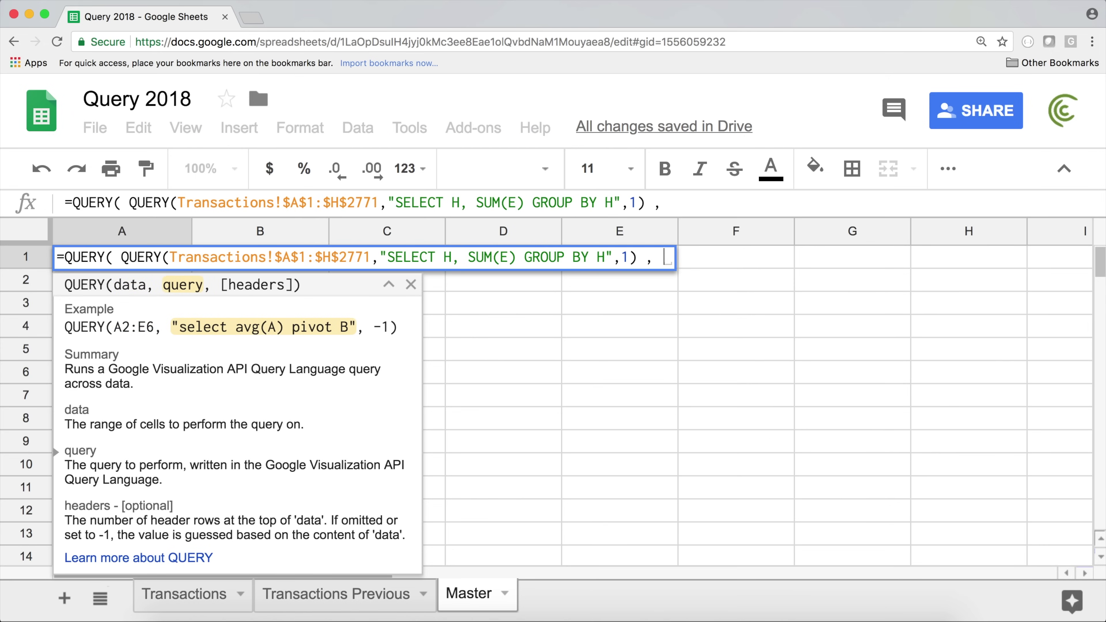
pyautogui.write(' "SELECT')
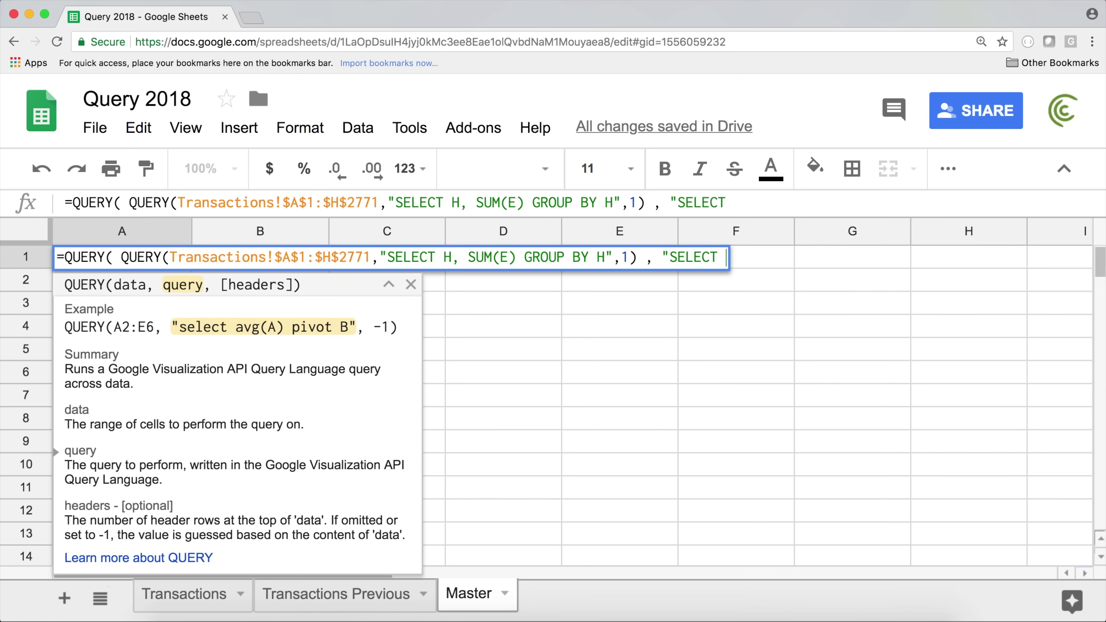
pyautogui.write(' Col1')
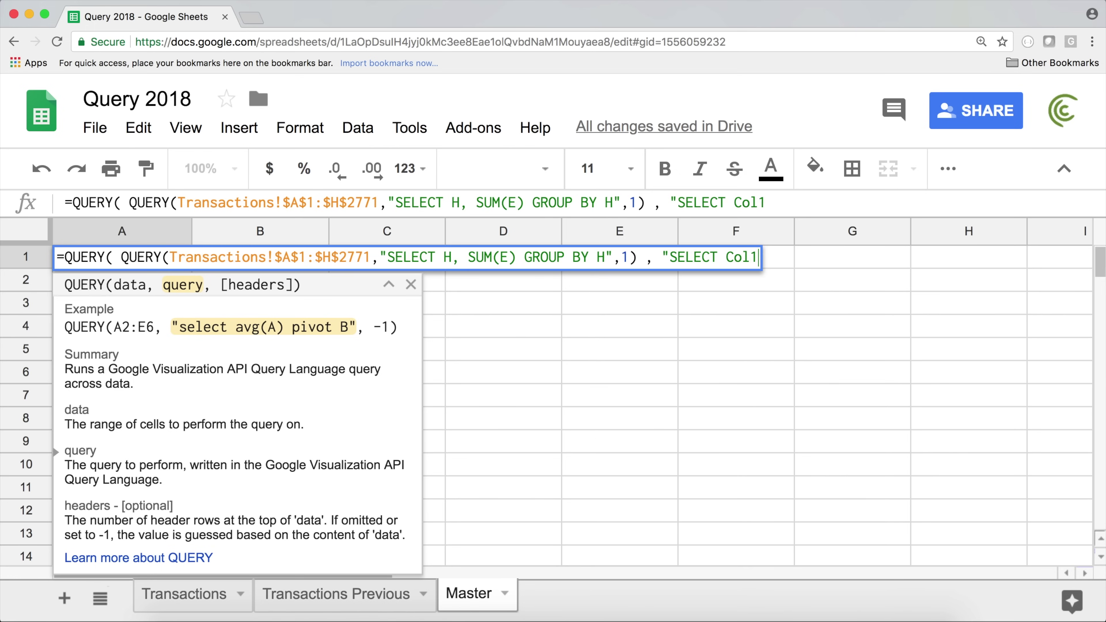
pyautogui.write(', Col')
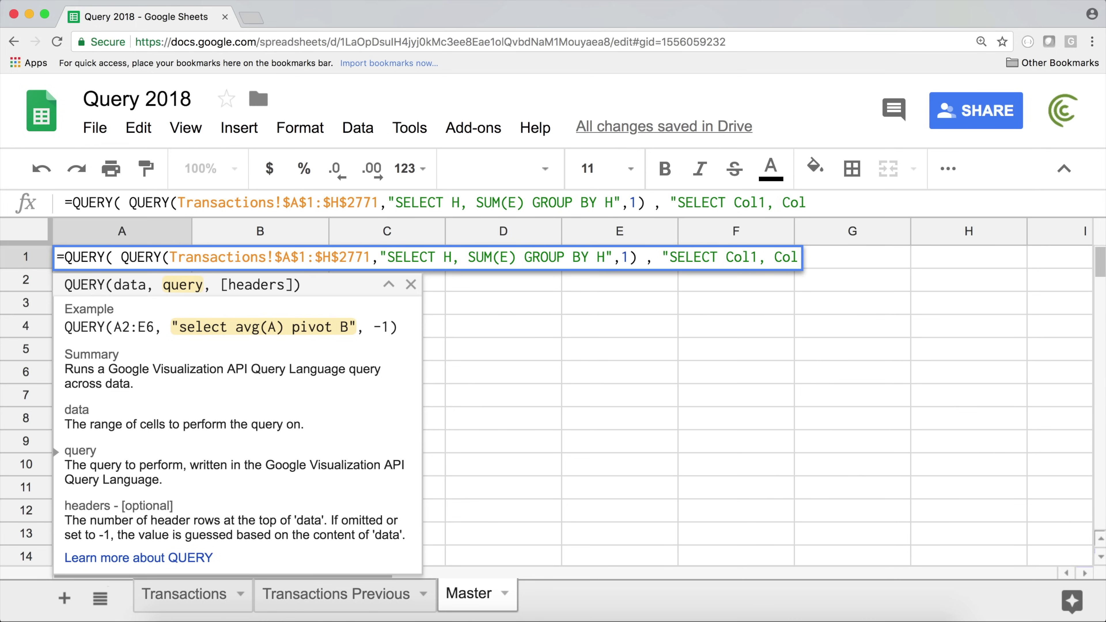
pyautogui.write('2 WHERE')
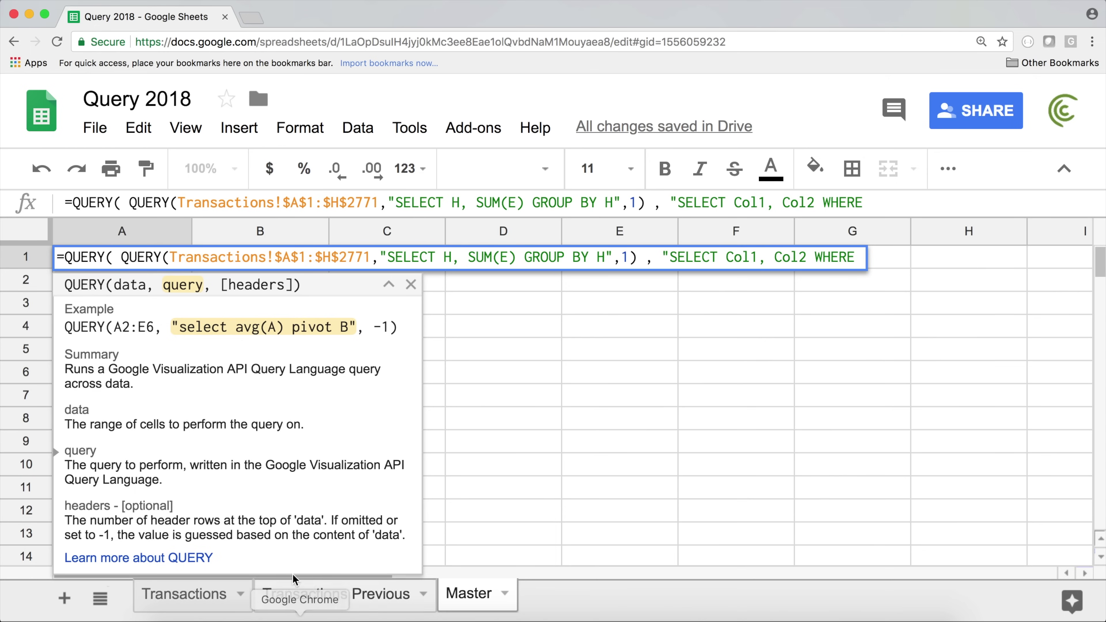
pyautogui.write(' Col2 ')
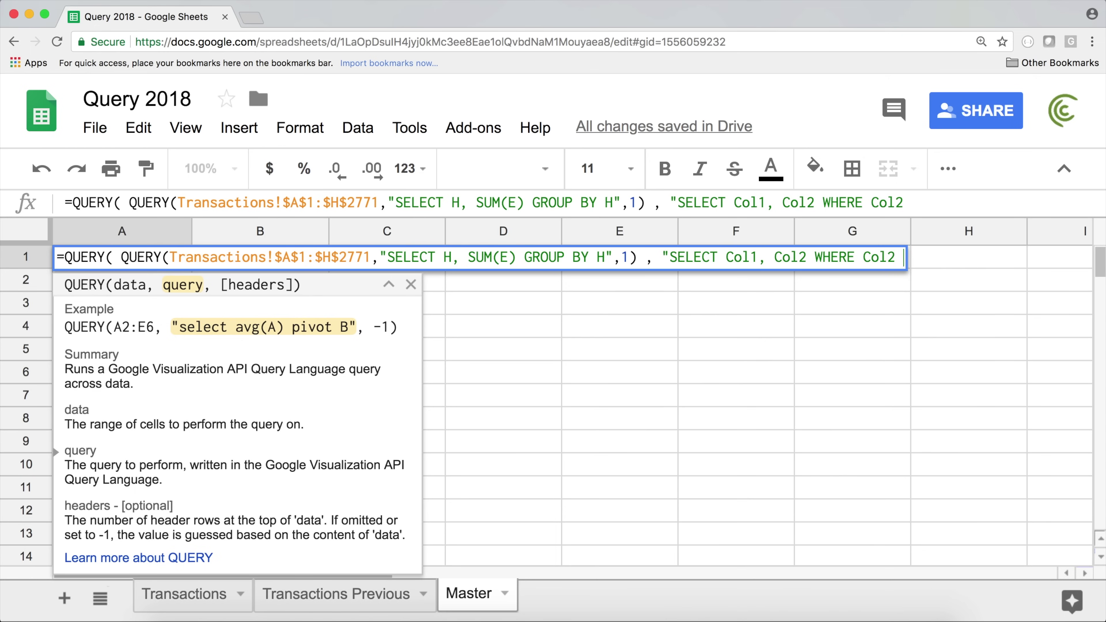
pyautogui.write('> 40')
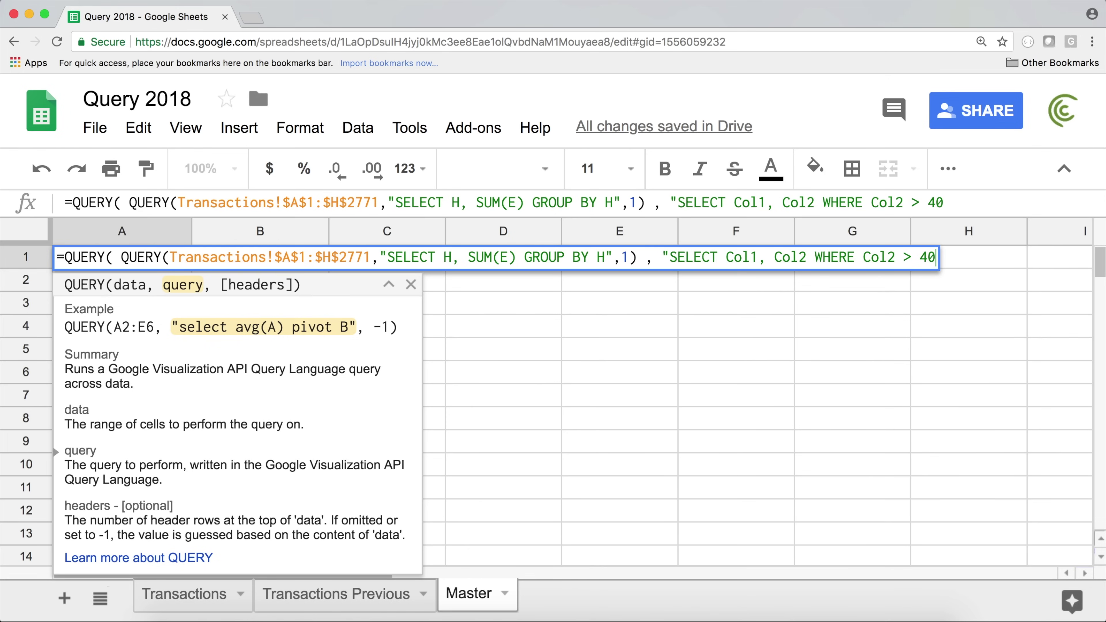
pyautogui.write('000"')
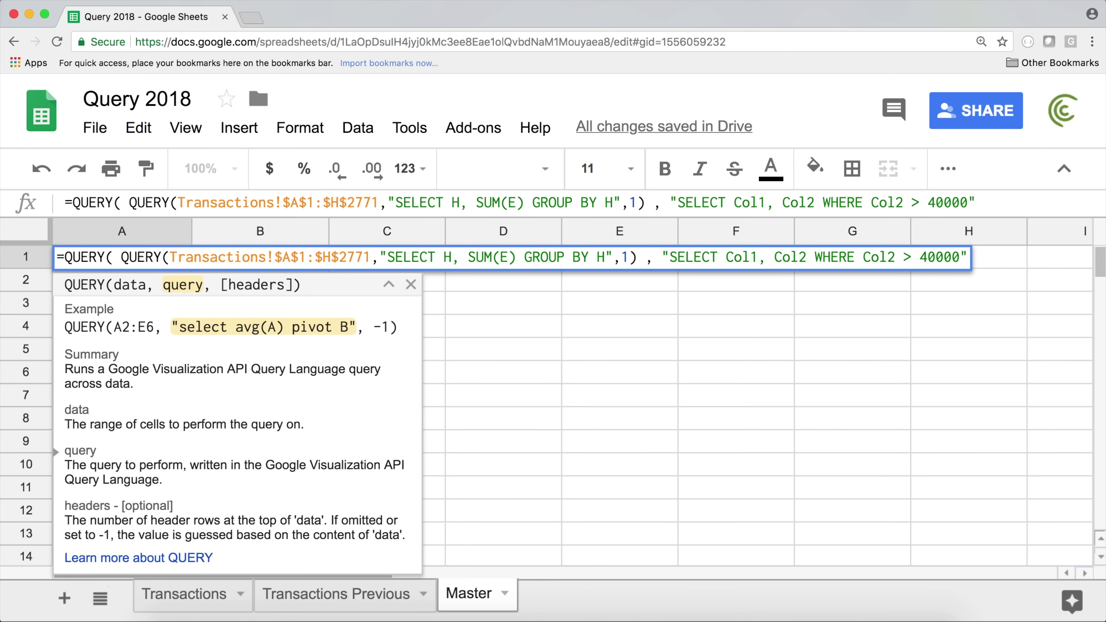
pyautogui.write(', ')
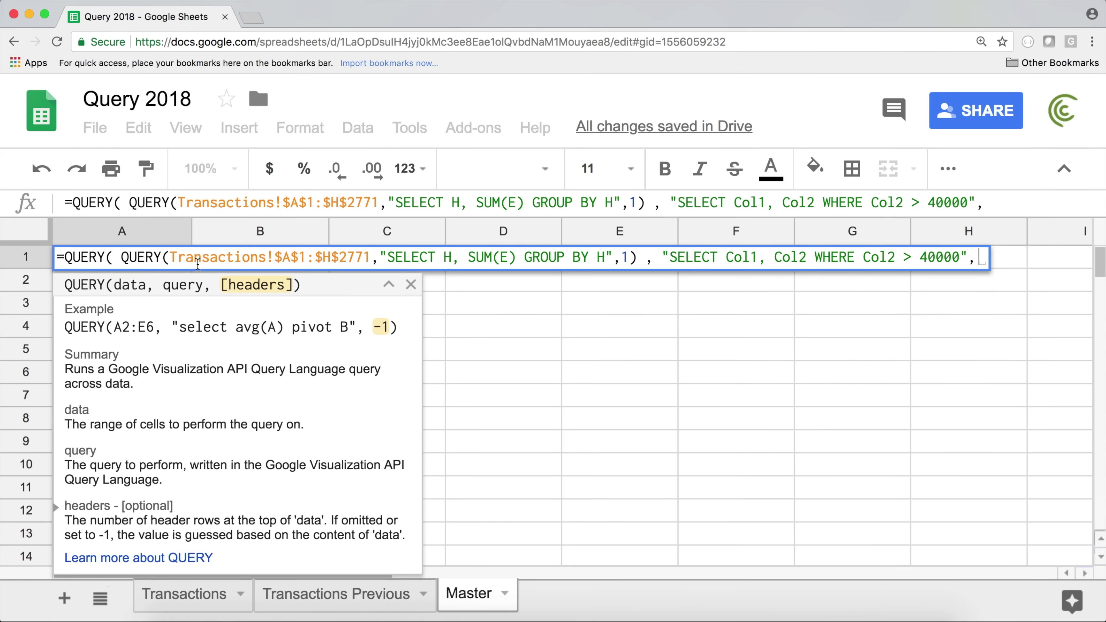
pyautogui.write('1')
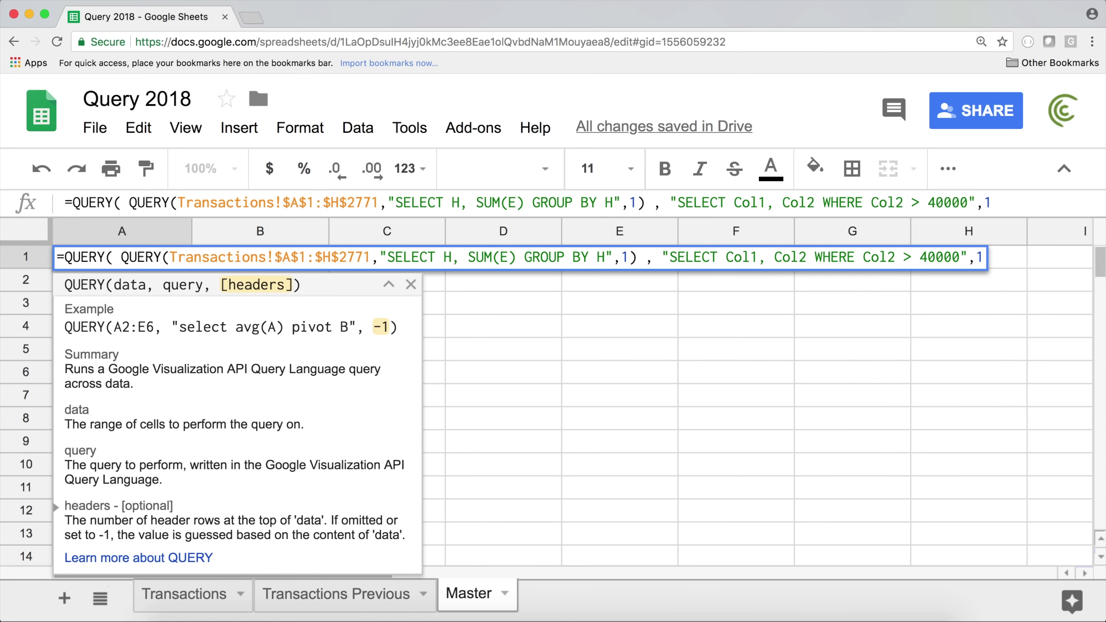
pyautogui.write(')')
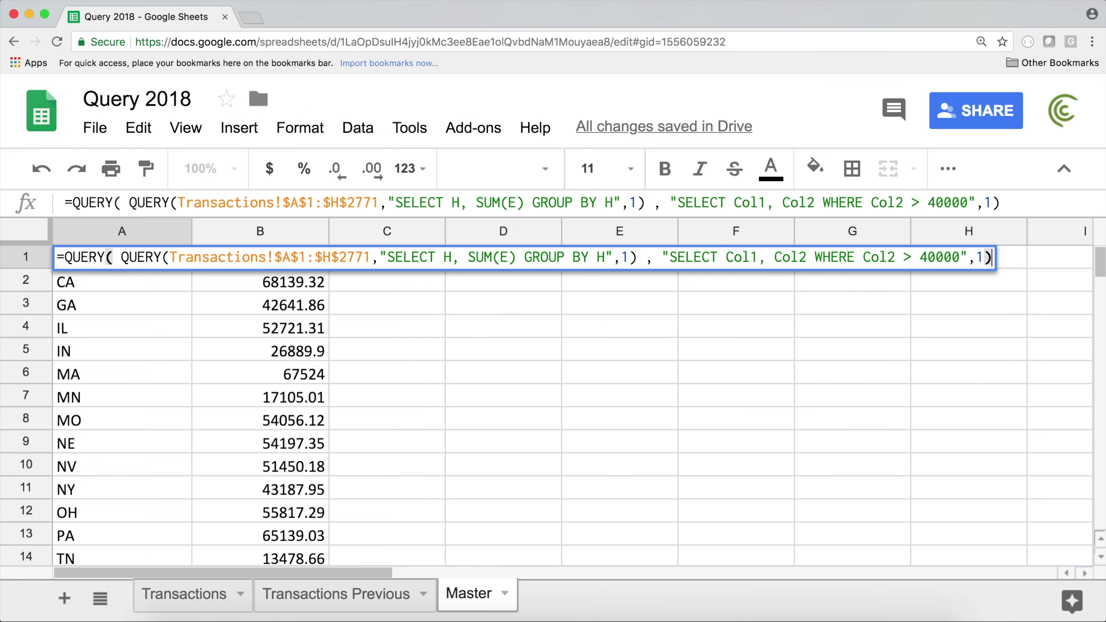
pyautogui.press('Return')
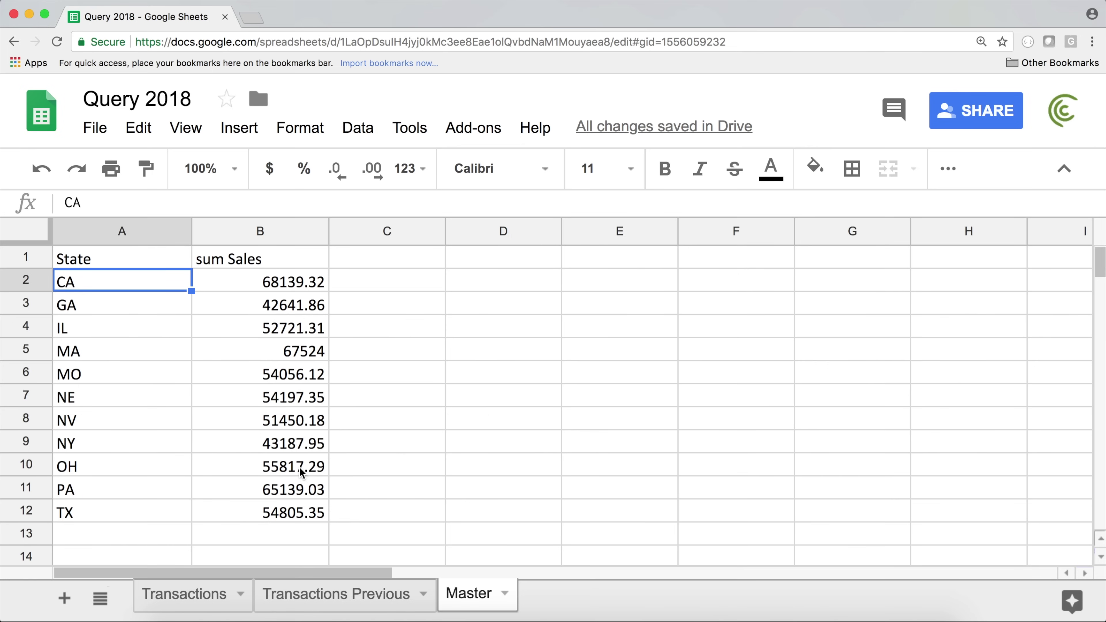
# Step: Change the outer query's WHERE Col2 > 40000 threshold to 50000
pyautogui.click(137, 262)
pyautogui.doubleClick(136, 261)
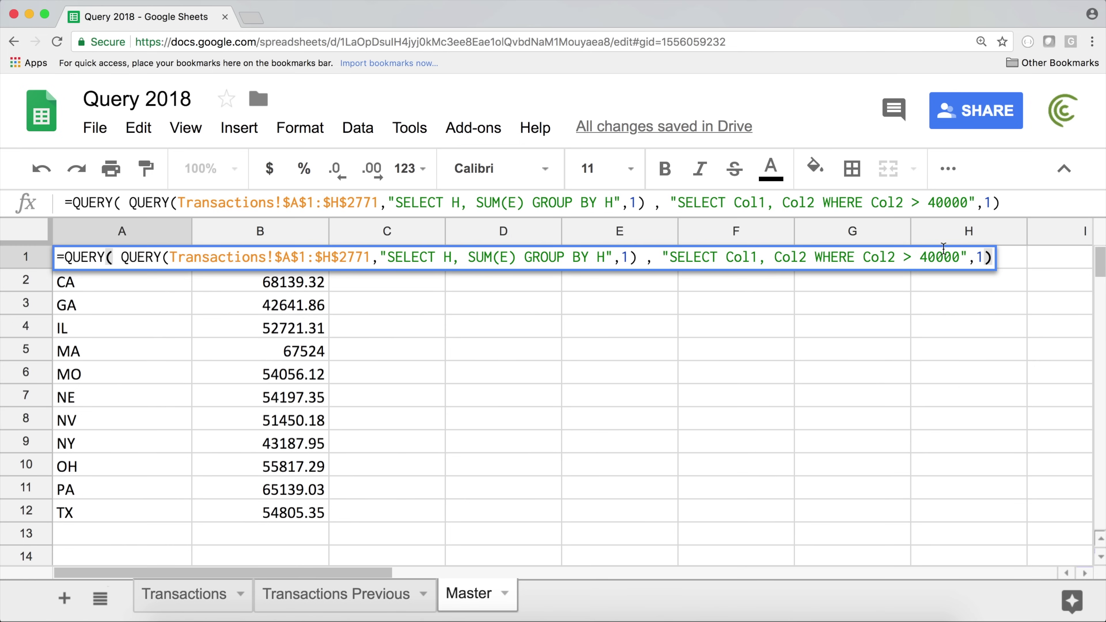
pyautogui.click(923, 261)
pyautogui.write('5')
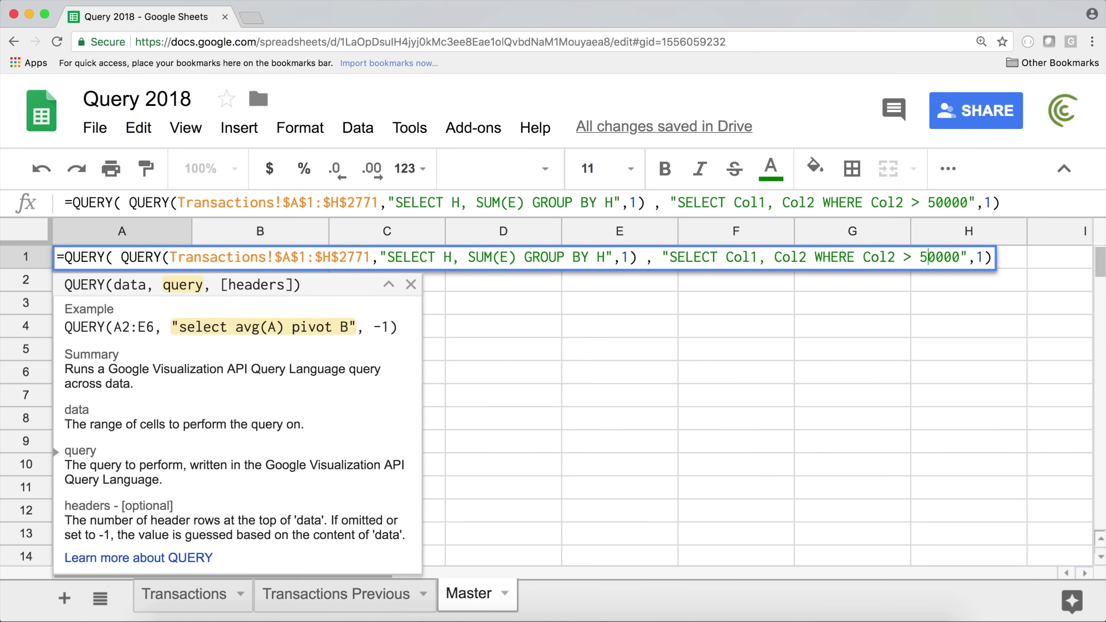
pyautogui.press('Return')
# Step: Select the nine state totals in B2:B10 to check their sum, then reopen the A1 formula
pyautogui.moveTo(285, 286); pyautogui.dragTo(270, 465)
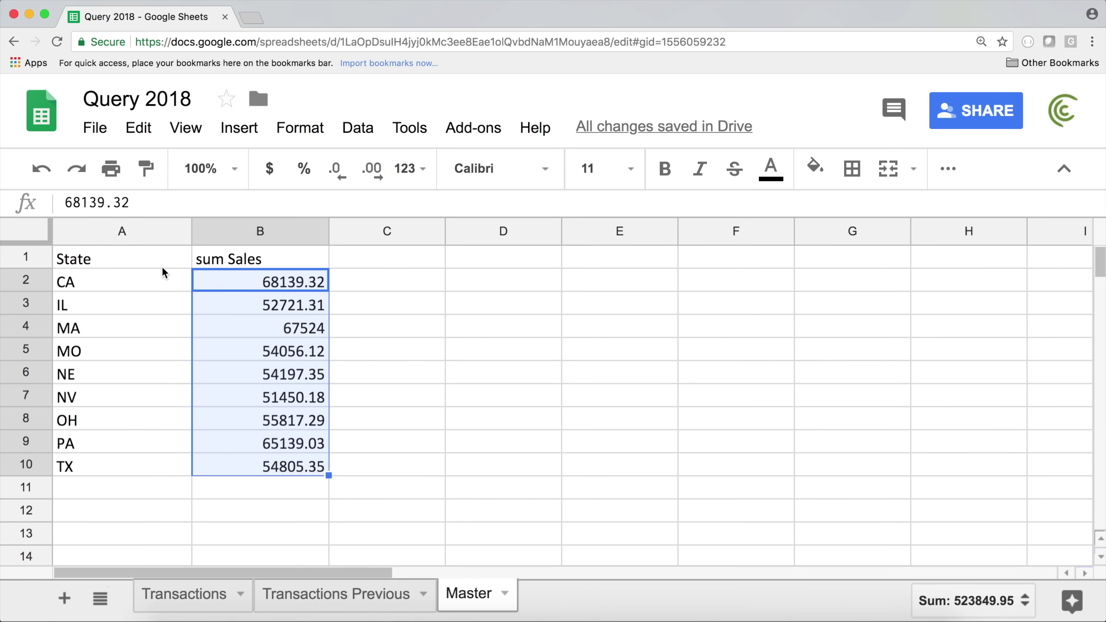
pyautogui.click(155, 259)
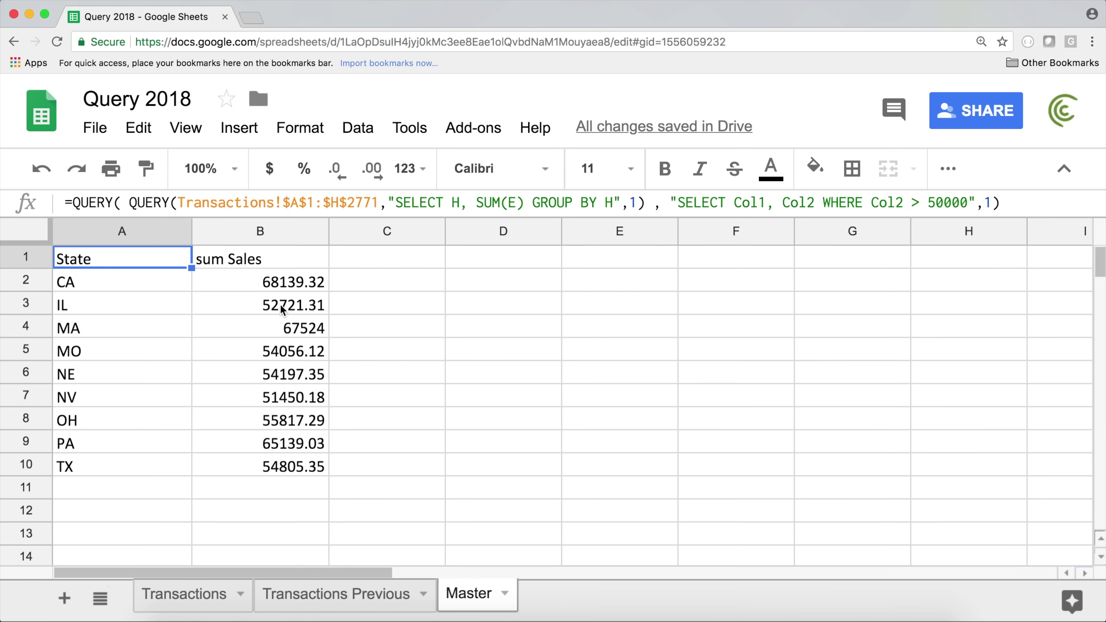
pyautogui.click(272, 265)
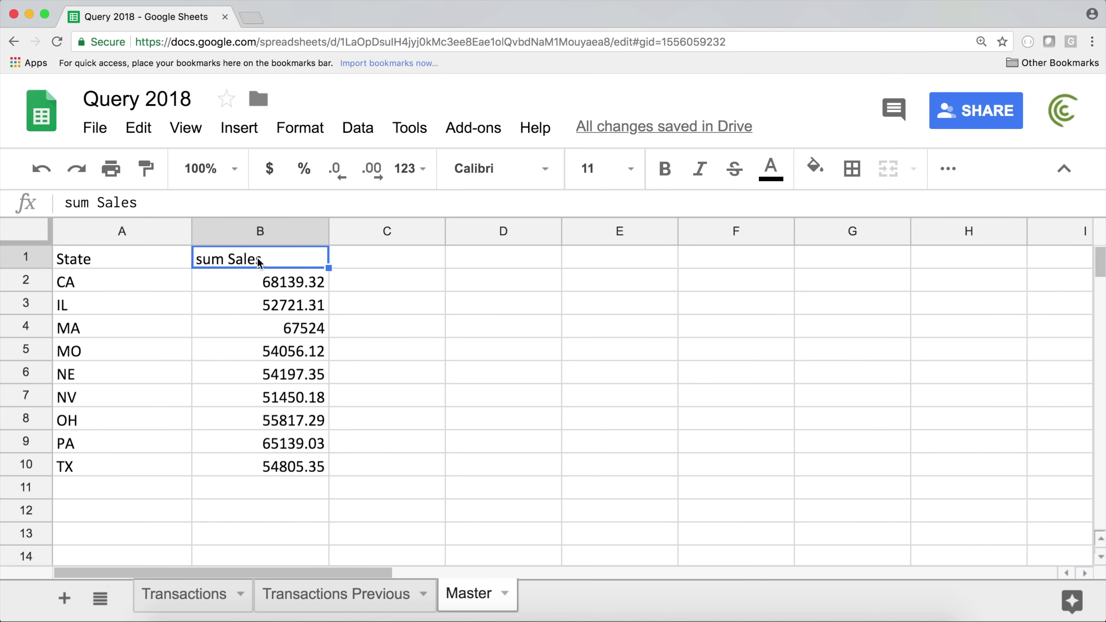
pyautogui.moveTo(286, 286); pyautogui.dragTo(294, 467)
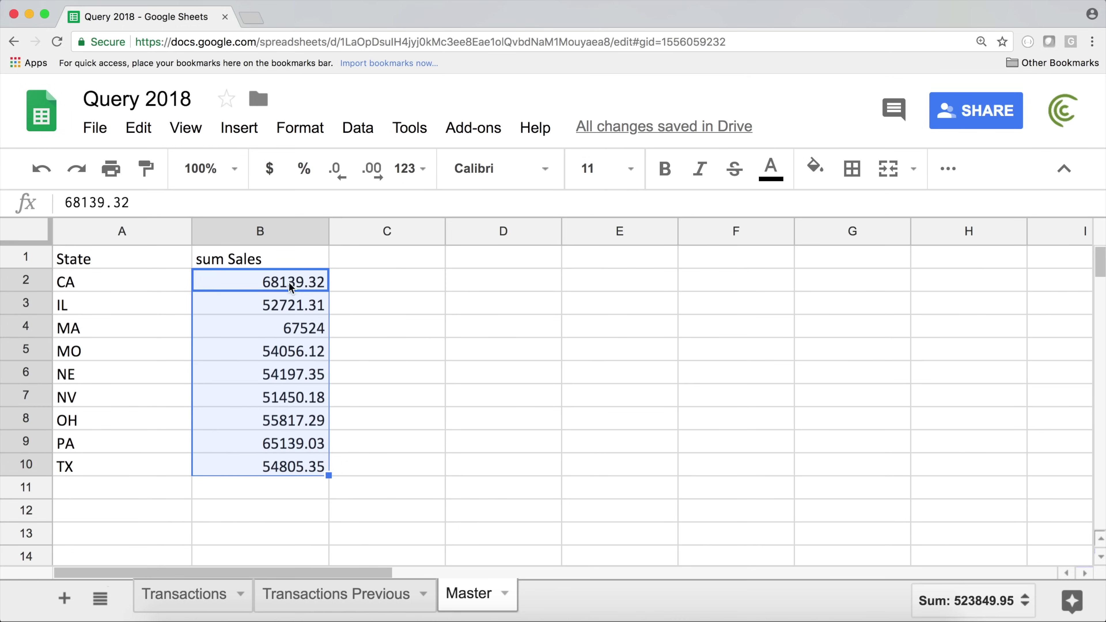
pyautogui.click(276, 260)
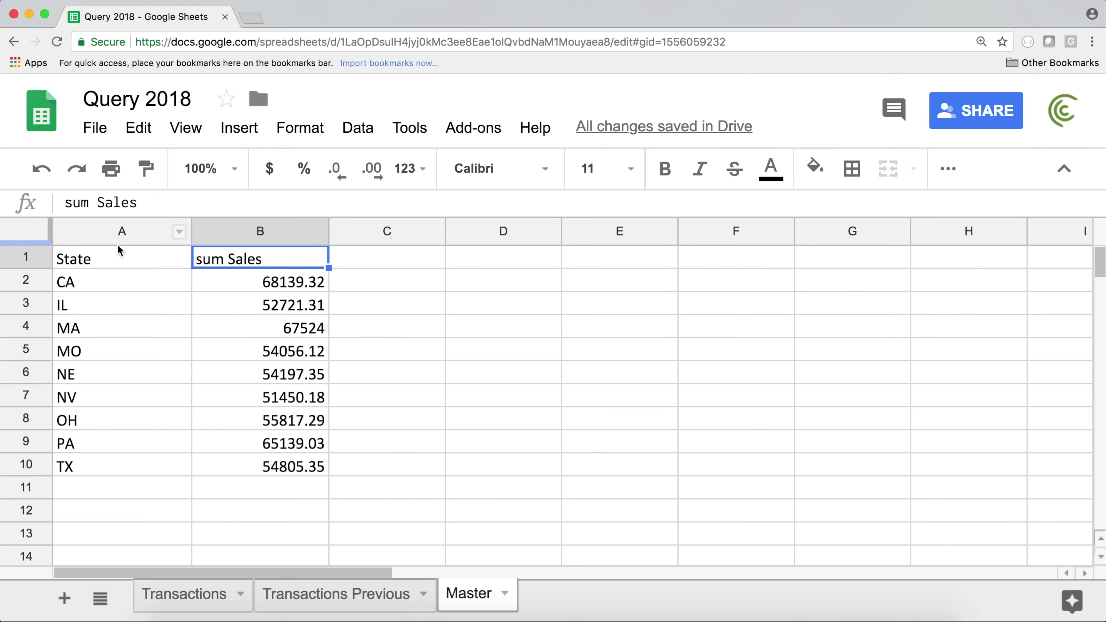
pyautogui.doubleClick(116, 254)
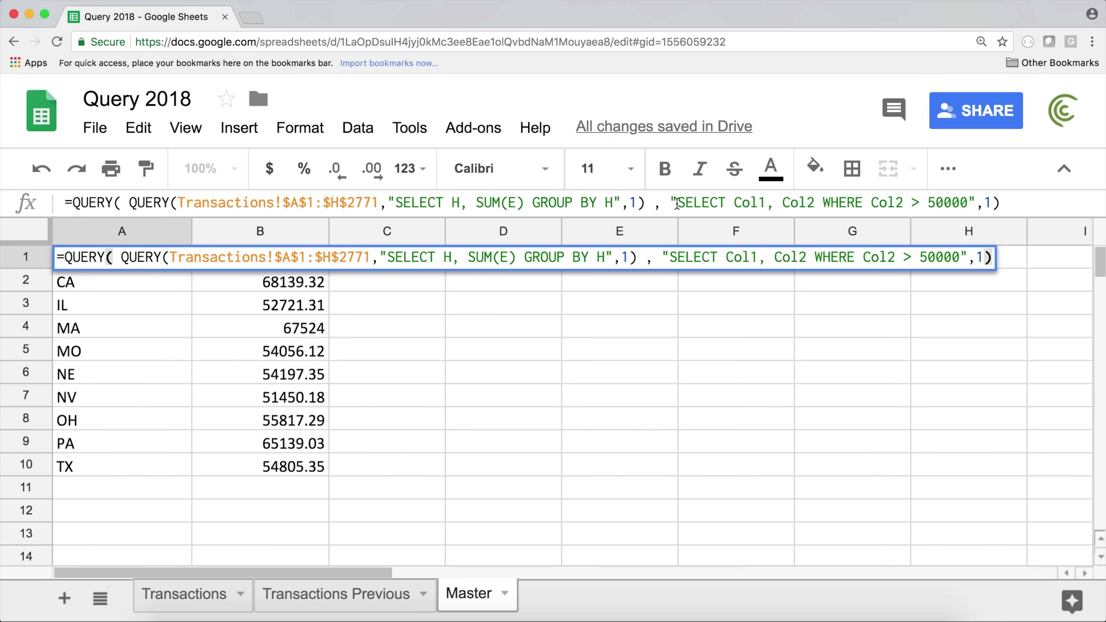
# Step: Add 'label' after 50000 in the outer query string to begin a LABEL clause
pyautogui.moveTo(670, 202); pyautogui.dragTo(967, 203)
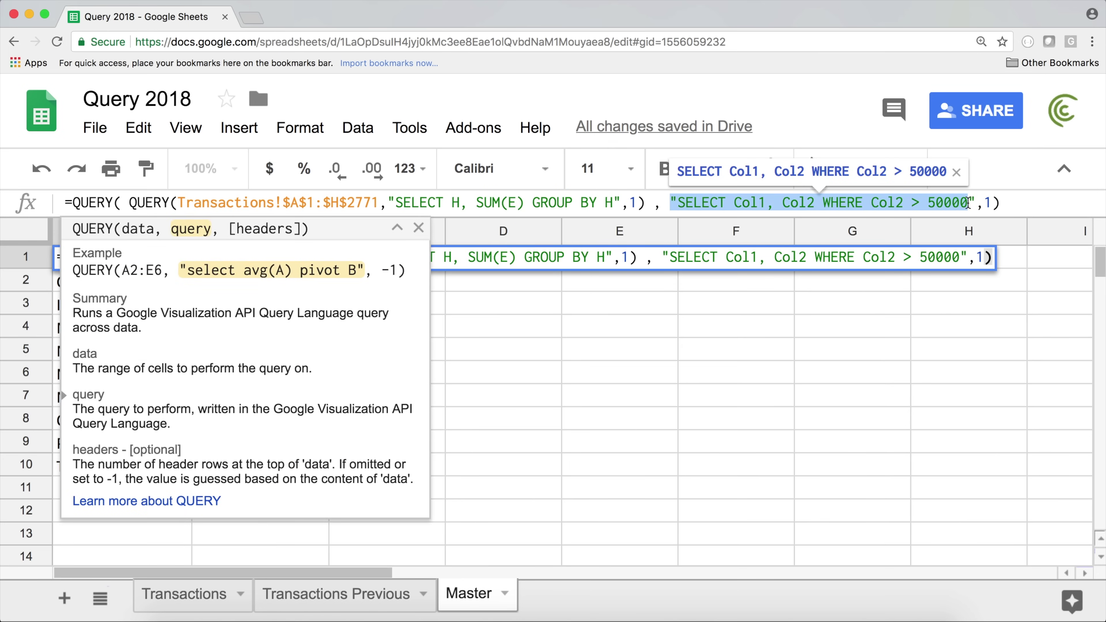
pyautogui.click(968, 203)
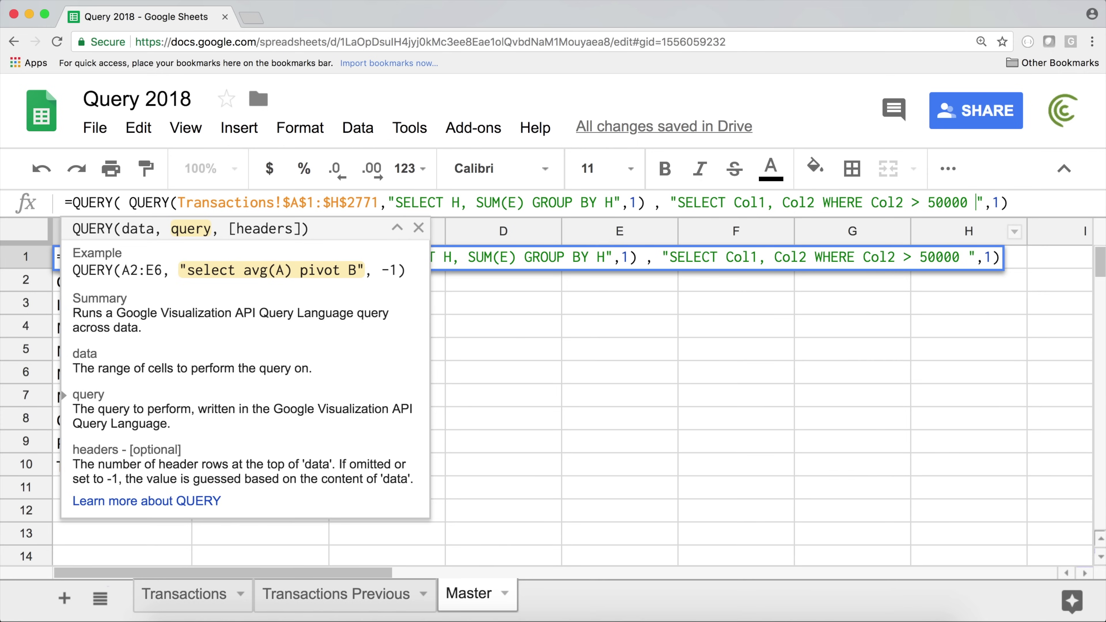
pyautogui.write('label')
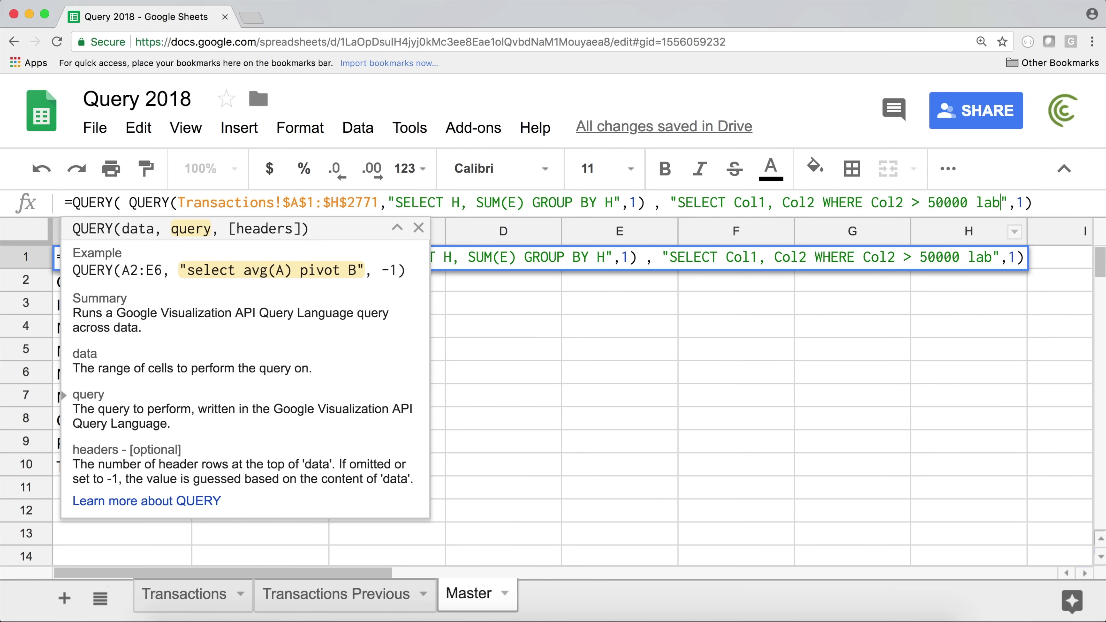
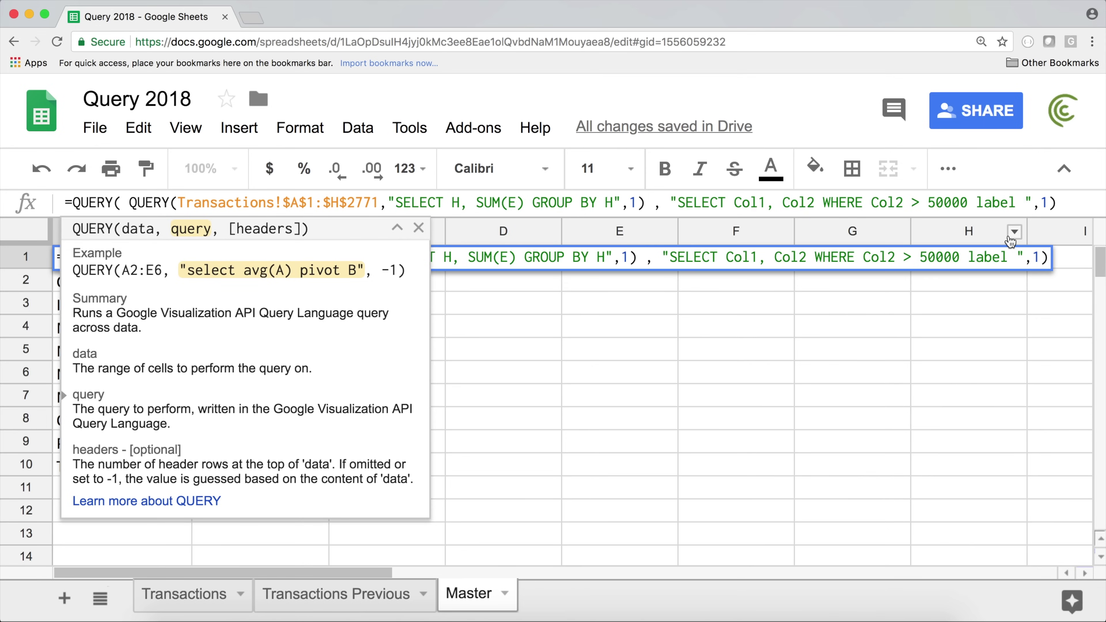
# Step: Add label Col2 'Sales' to A1's outer QUERY so the B1 header reads Sales
pyautogui.write('Col2')
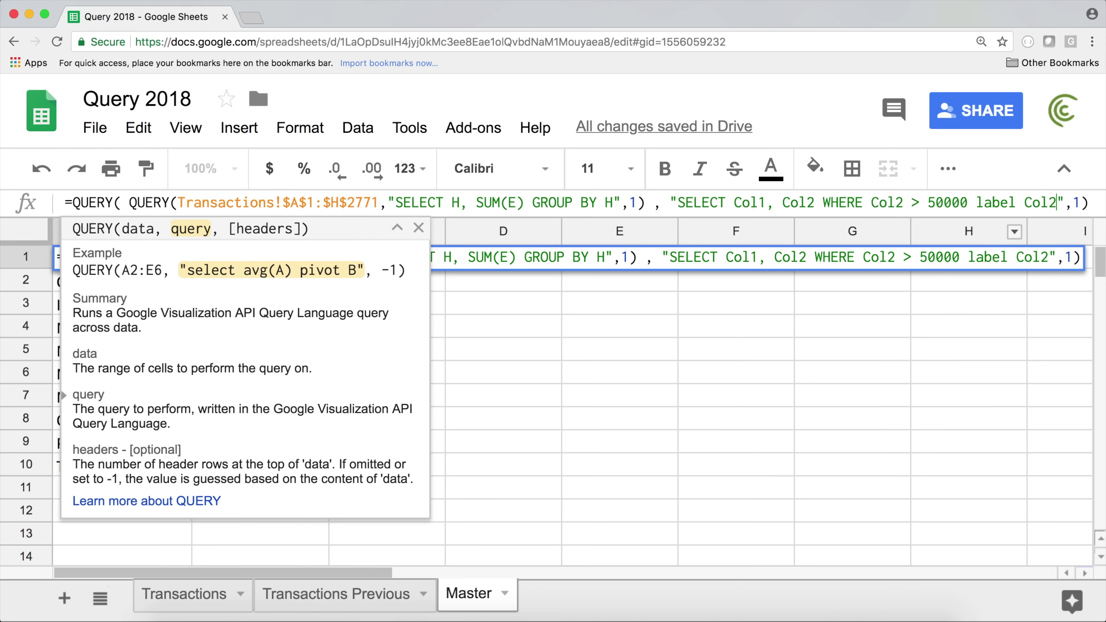
pyautogui.write(" '")
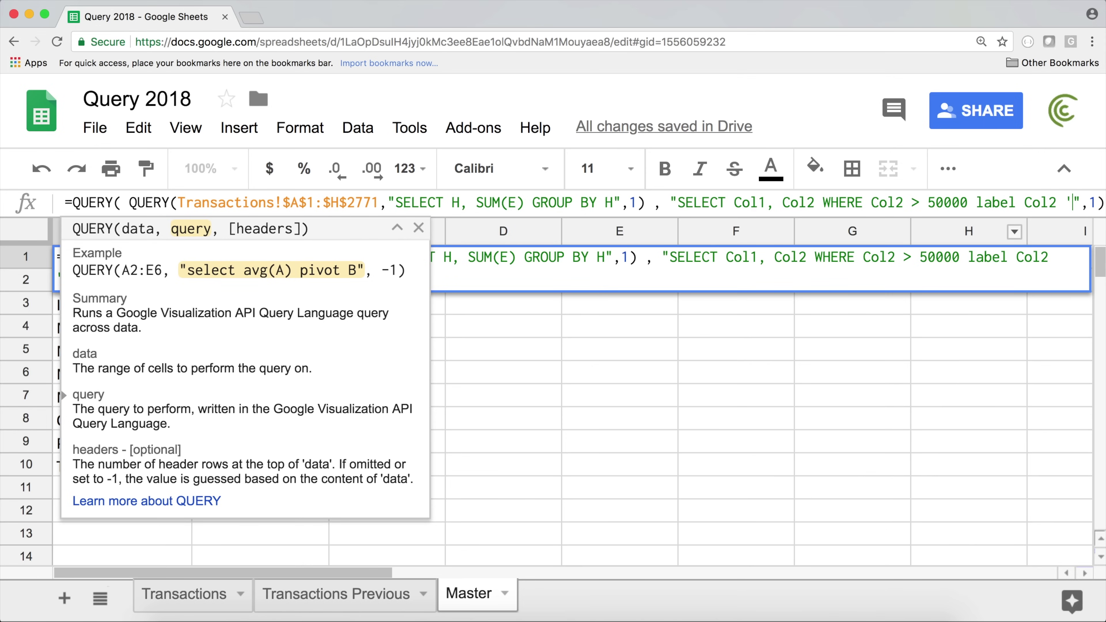
pyautogui.write('Selec')
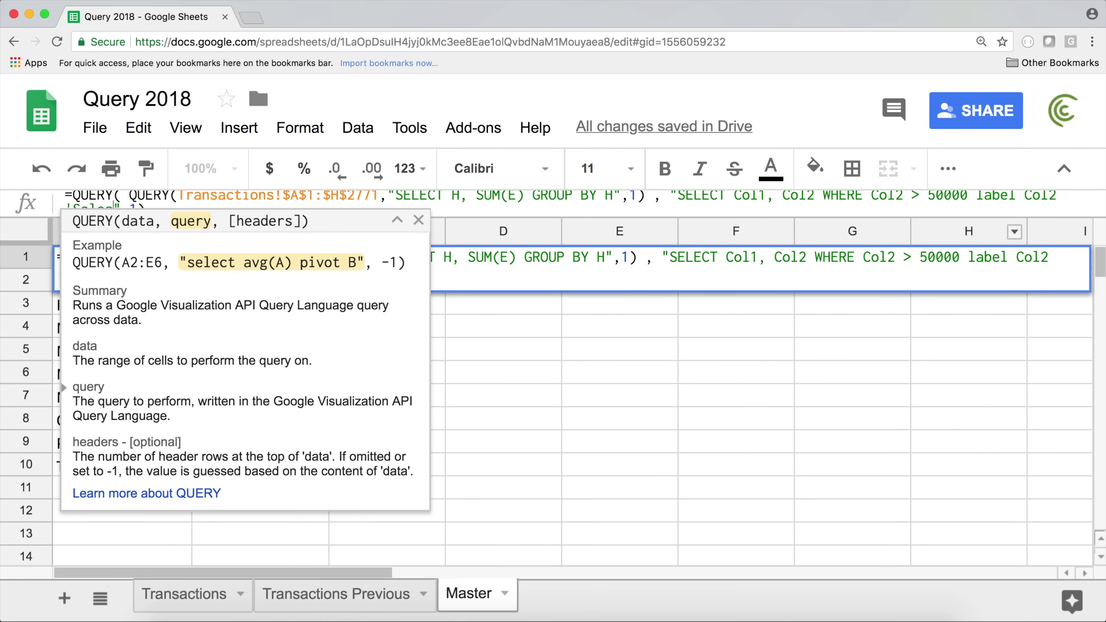
pyautogui.write("'")
pyautogui.click(418, 219)
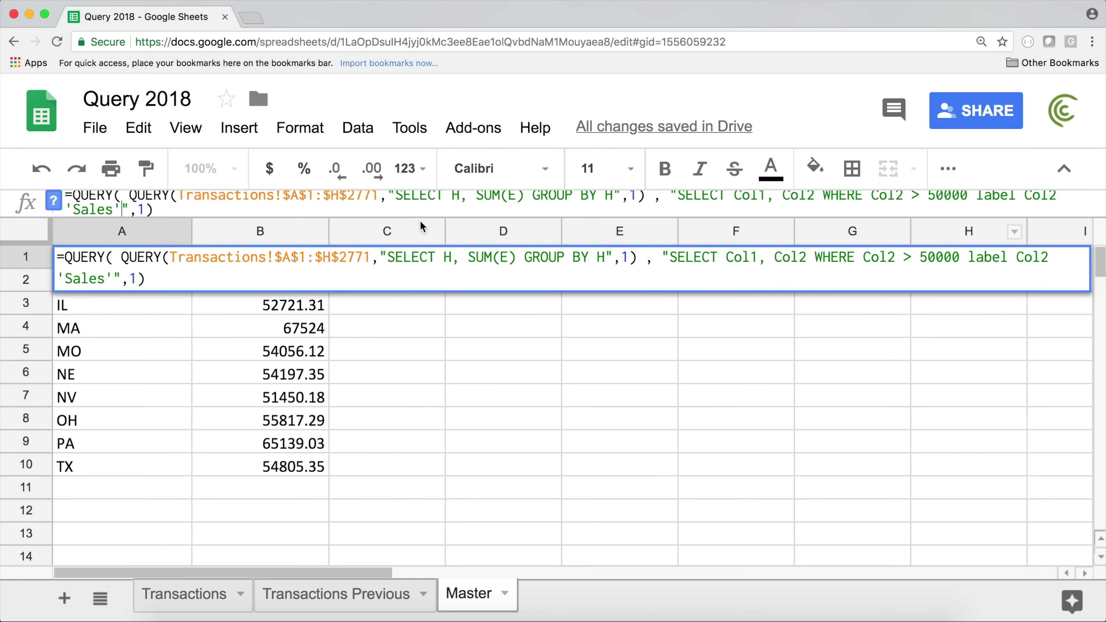
pyautogui.click(115, 278)
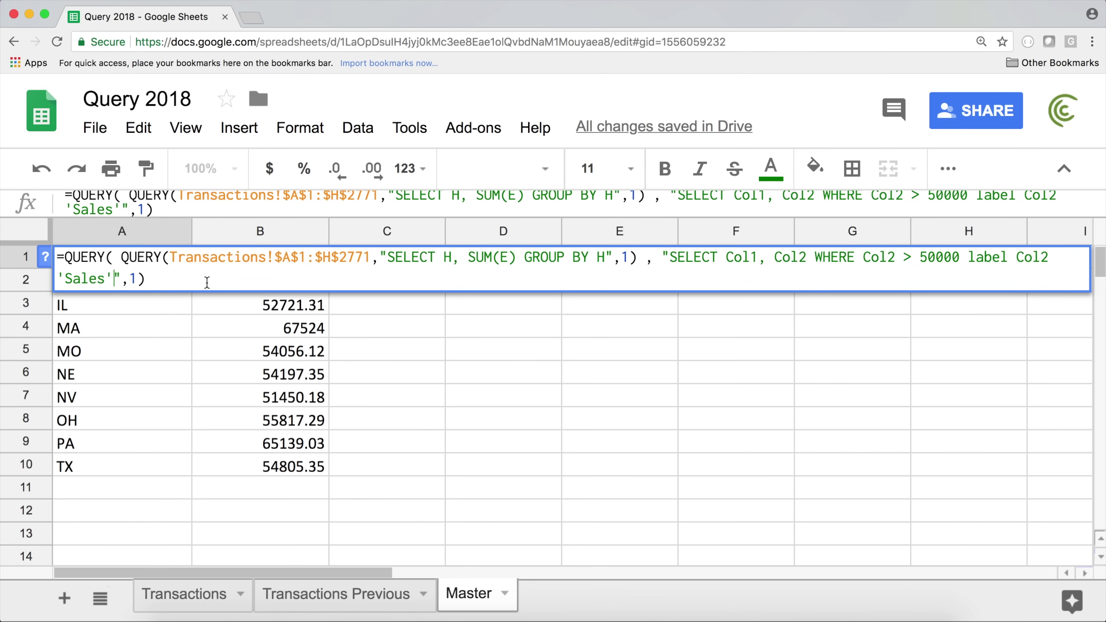
pyautogui.press('Return')
pyautogui.click(262, 265)
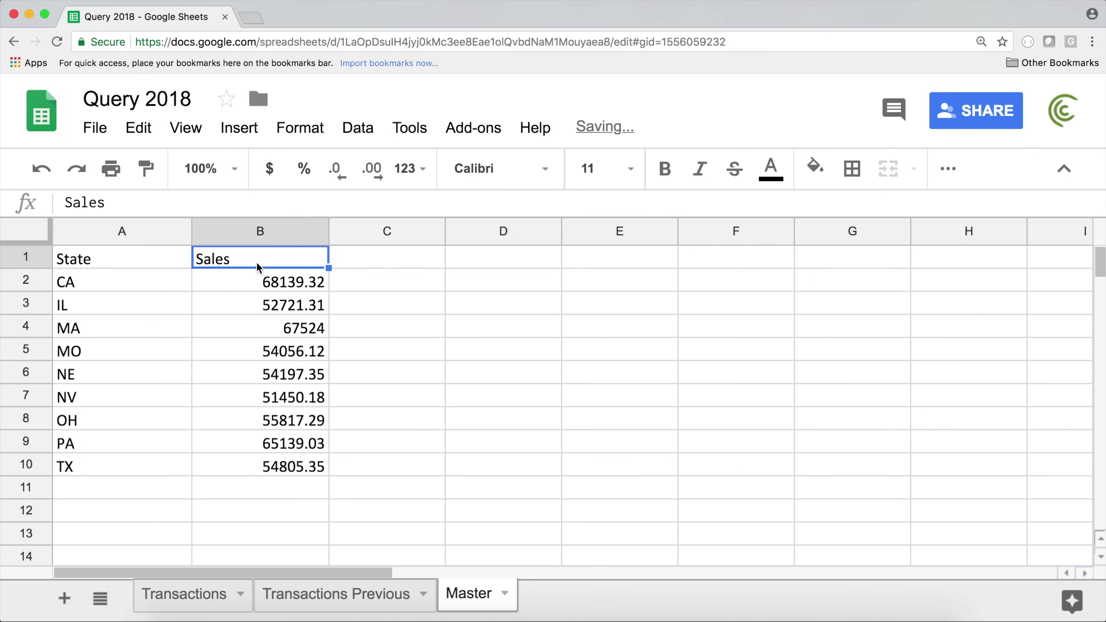
# Step: Add format Col2 '$#,###.00' to the query, then check B2:B10 shows values like $68,139.32
pyautogui.doubleClick(136, 255)
pyautogui.click(115, 279)
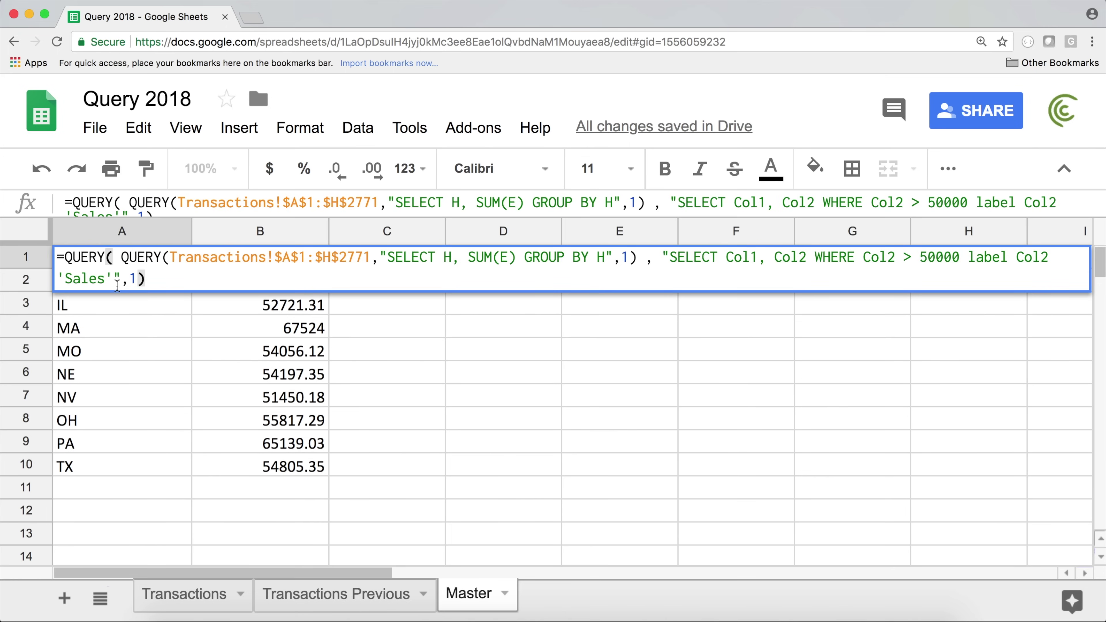
pyautogui.write('form')
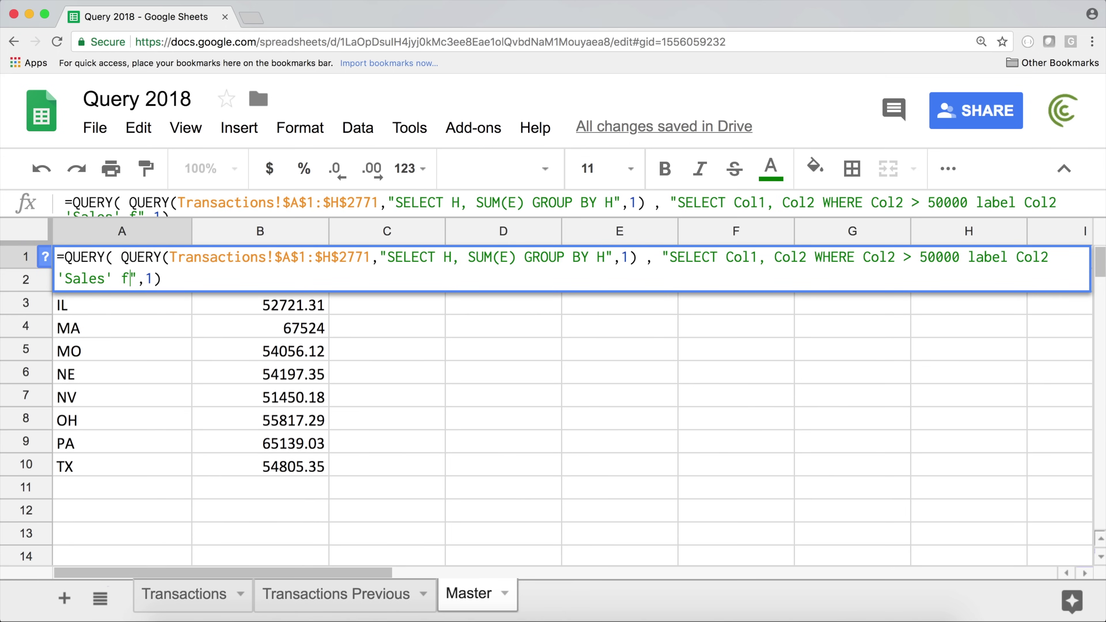
pyautogui.write('at Col')
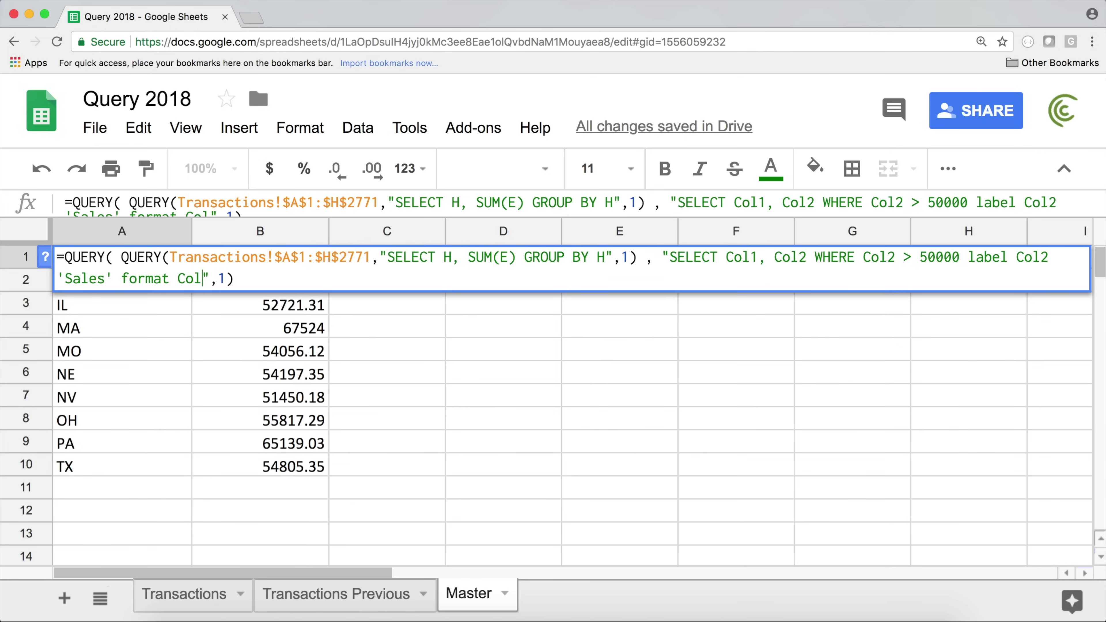
pyautogui.write('2')
pyautogui.write("''$#,###")
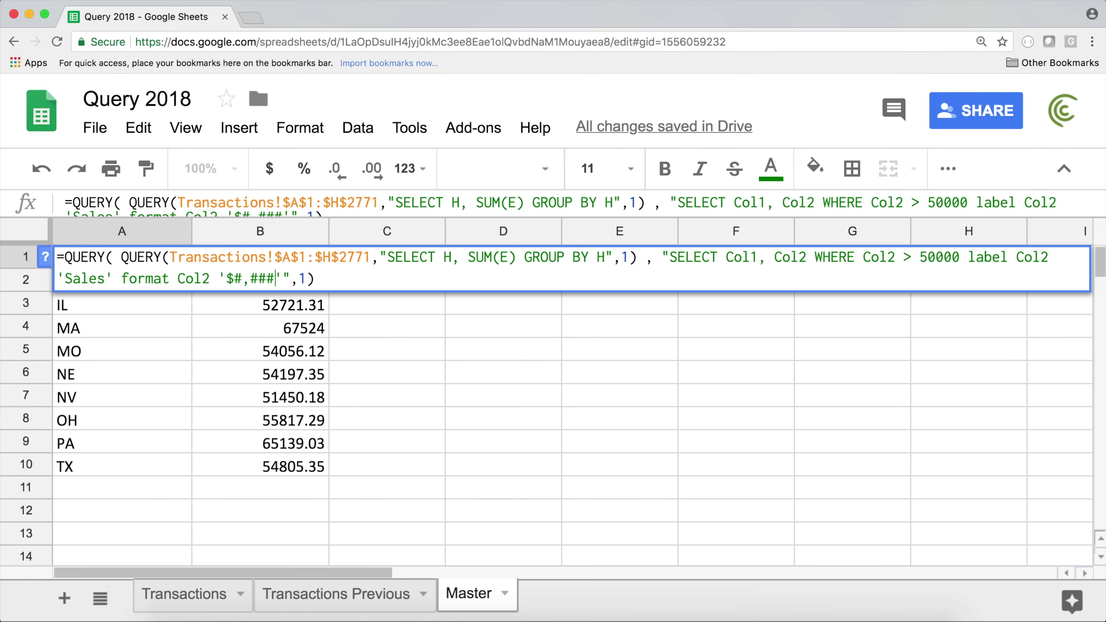
pyautogui.write('.00')
pyautogui.press('Return')
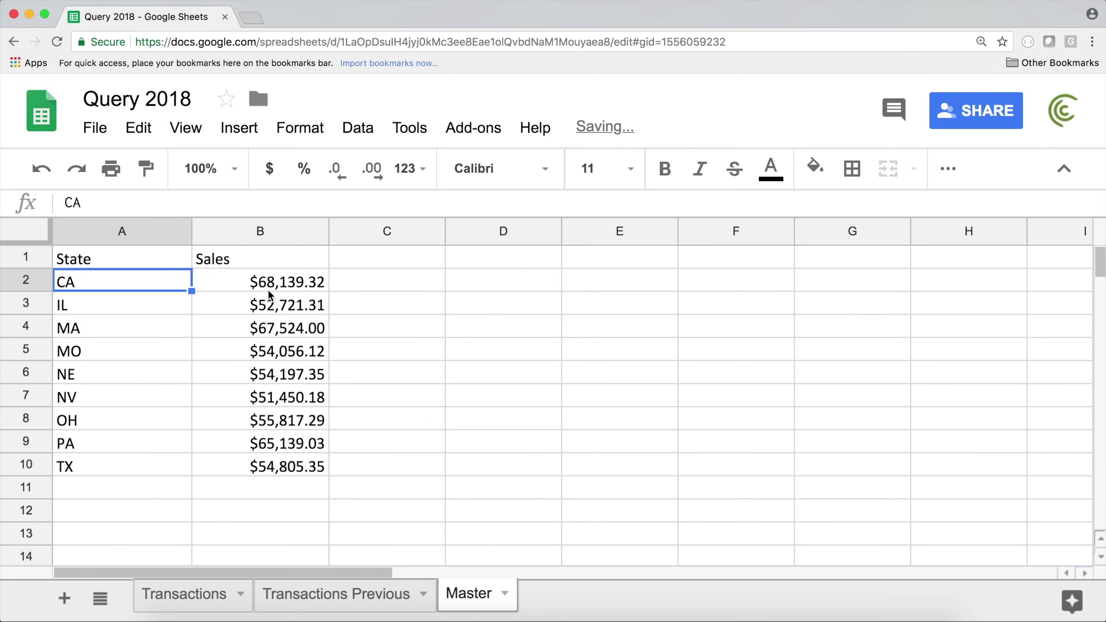
pyautogui.click(285, 282)
pyautogui.moveTo(287, 285); pyautogui.dragTo(292, 467)
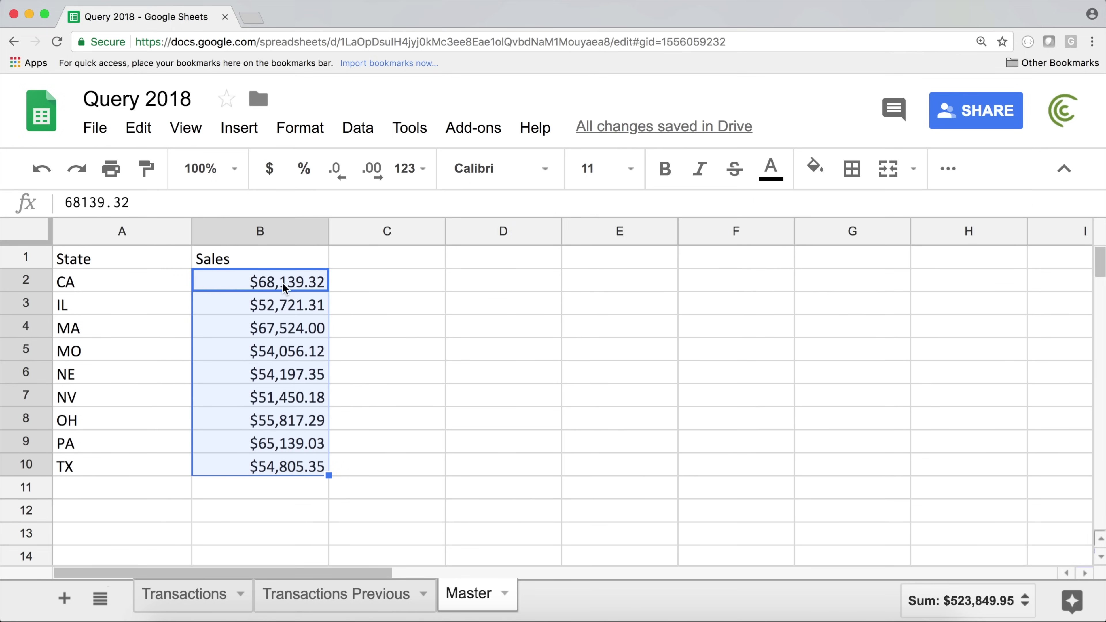
# Step: Remove the dollar sign from the Sales format string and check the B2:B10 values
pyautogui.doubleClick(111, 257)
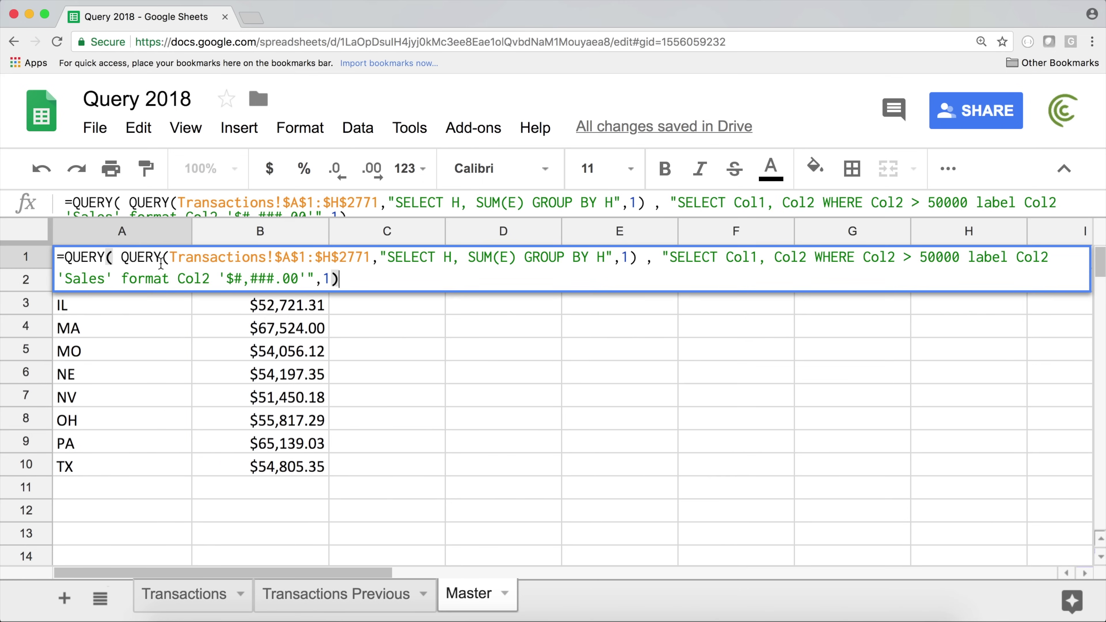
pyautogui.press('BackSpace')
pyautogui.write('0')
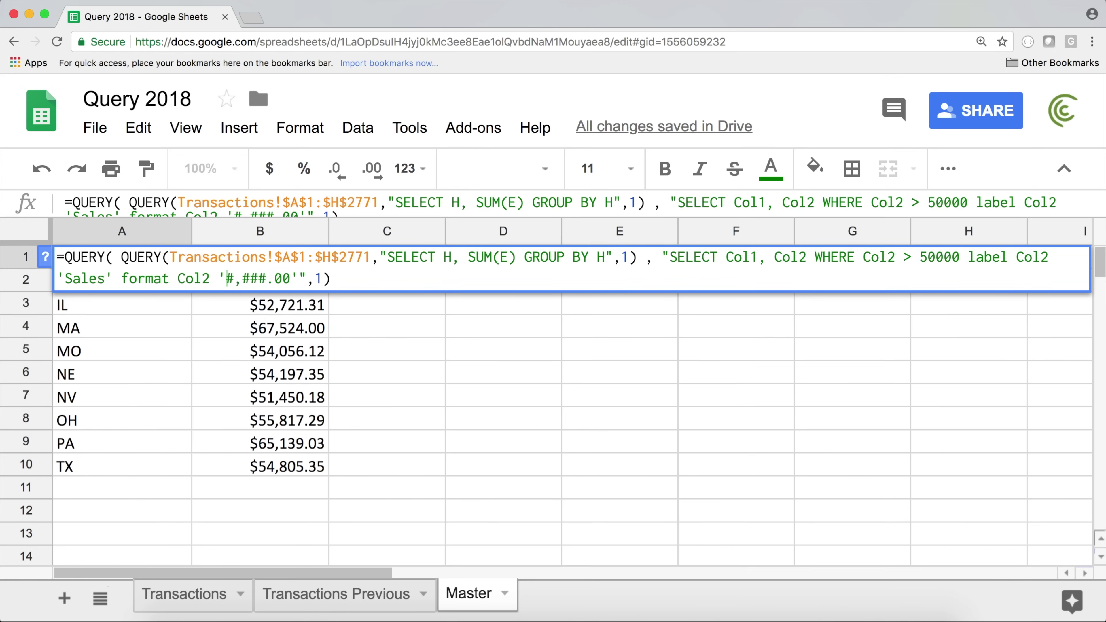
pyautogui.press('Return')
pyautogui.moveTo(287, 282); pyautogui.dragTo(285, 468)
# Step: Strip the decimals and trailing period so Sales uses '#,###', showing 68,139
pyautogui.click(121, 259)
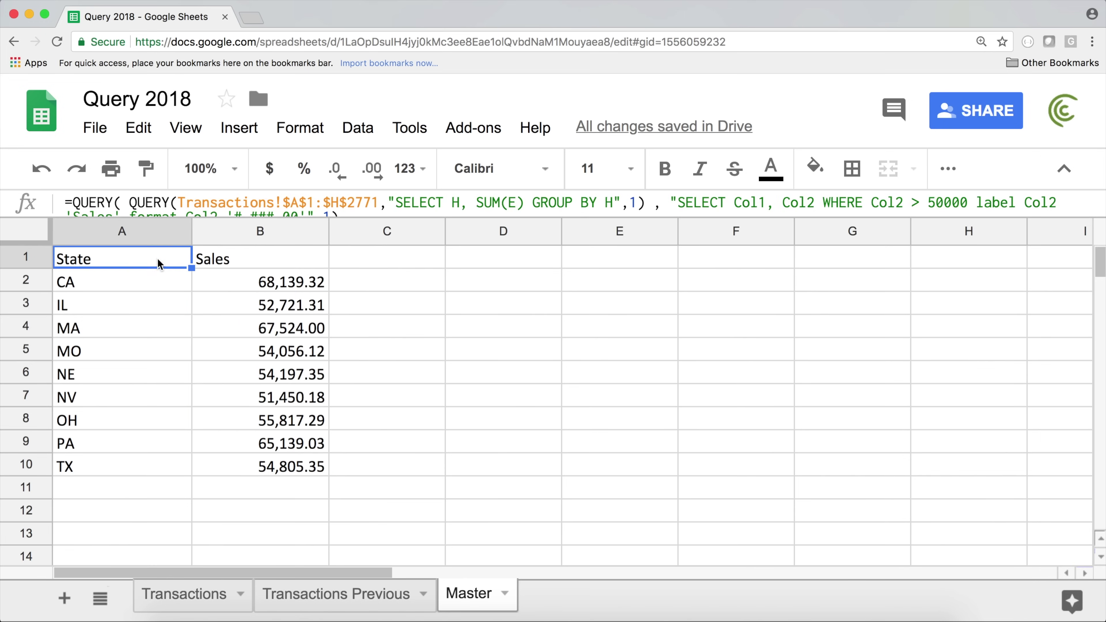
pyautogui.doubleClick(118, 263)
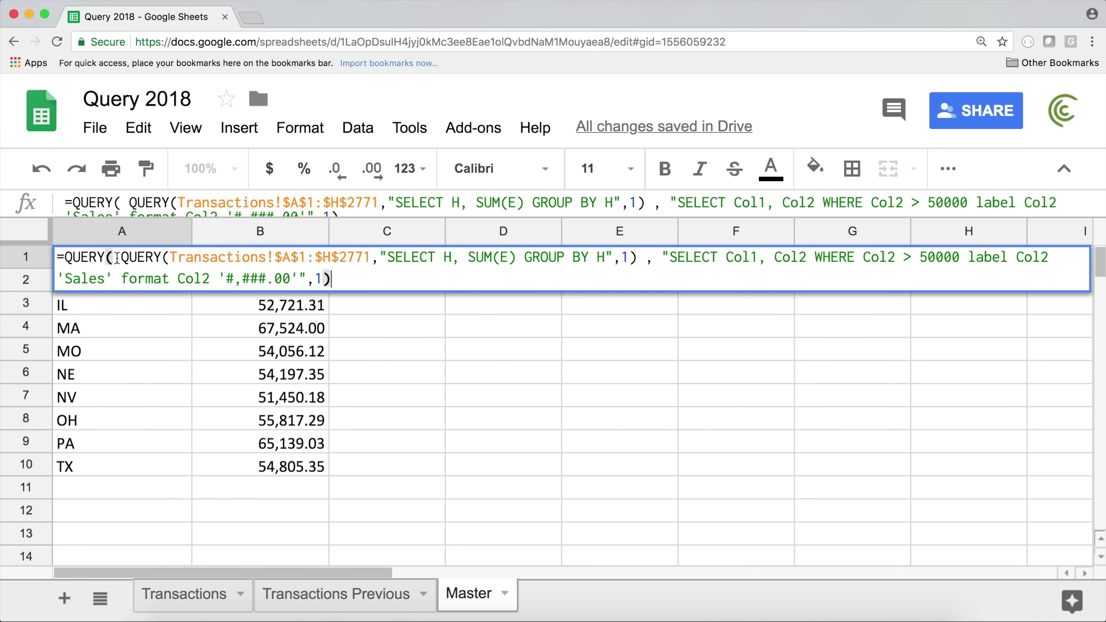
pyautogui.click(292, 277)
pyautogui.press('BackSpace')
pyautogui.press('BackSpace')
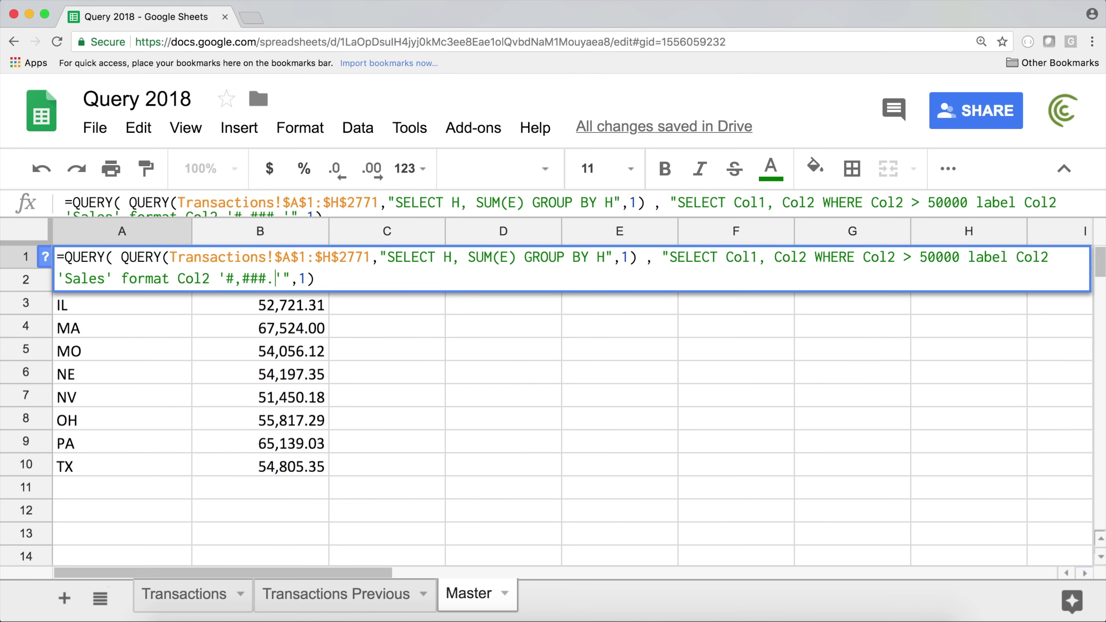
pyautogui.press('Return')
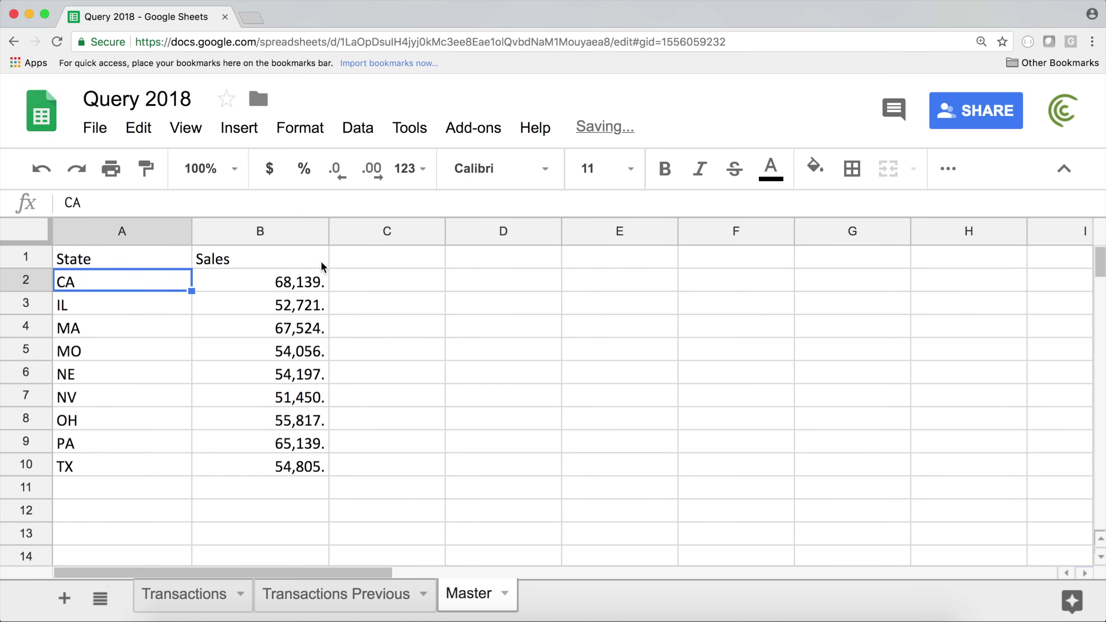
pyautogui.click(95, 261)
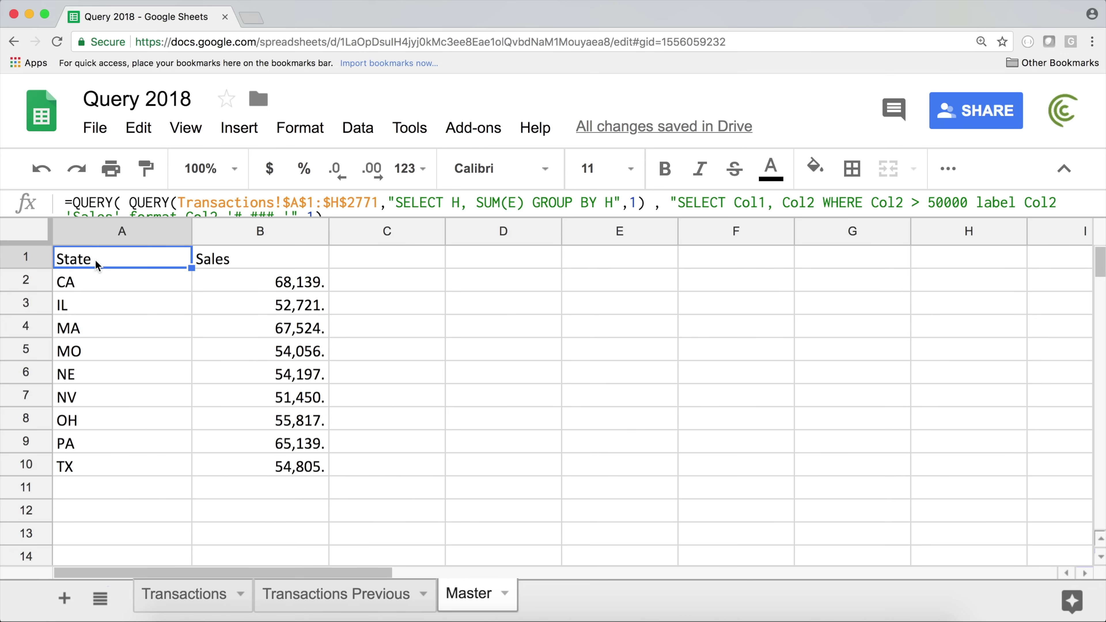
pyautogui.press('Return')
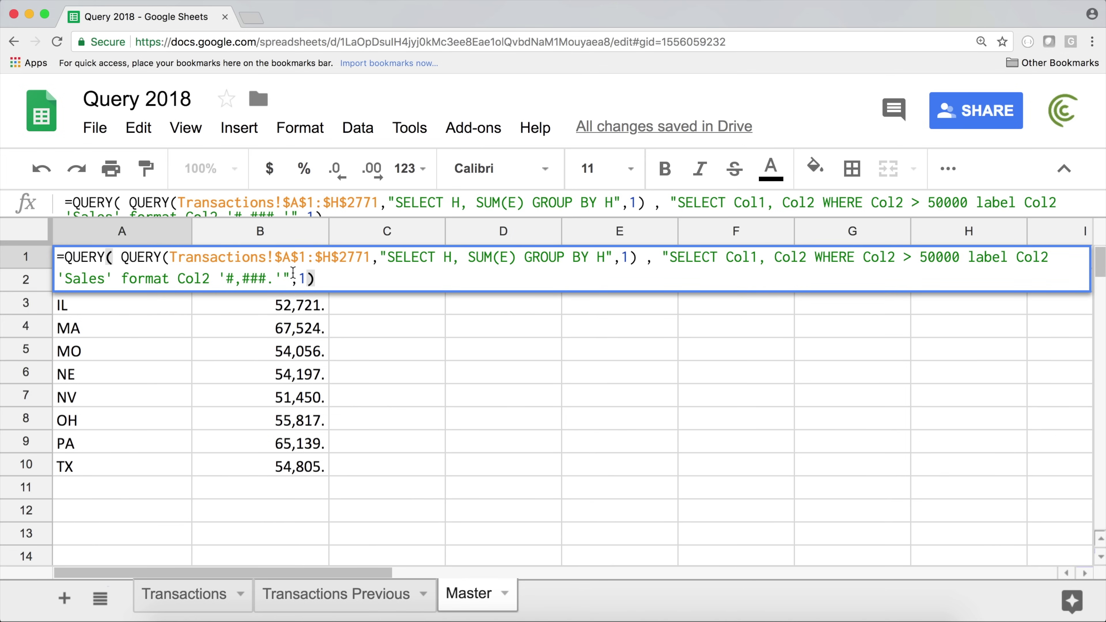
pyautogui.click(278, 282)
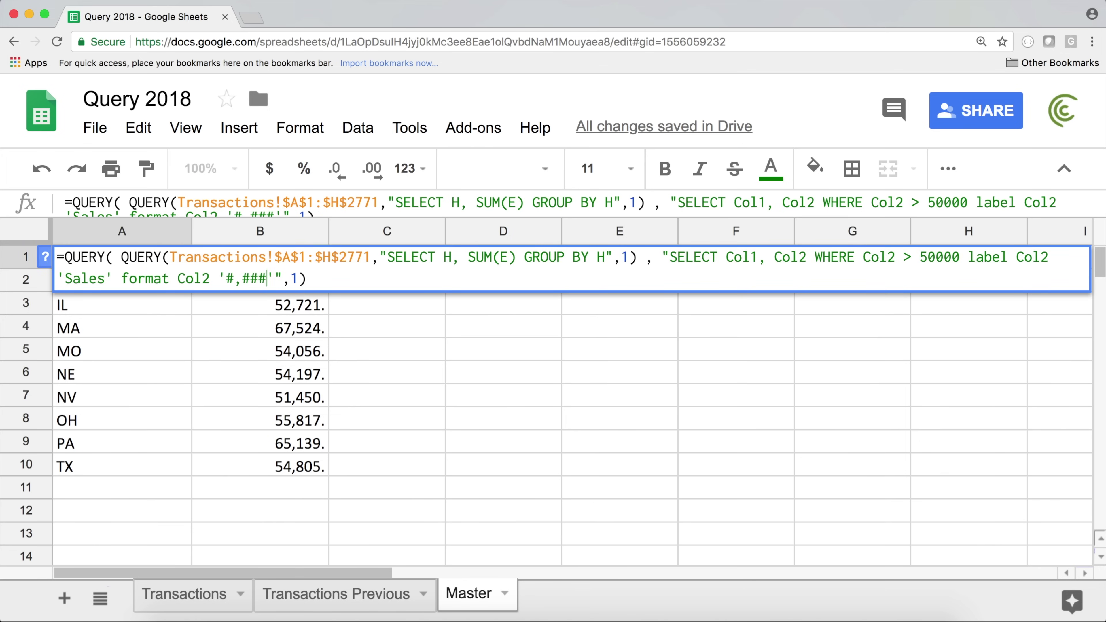
pyautogui.press('Return')
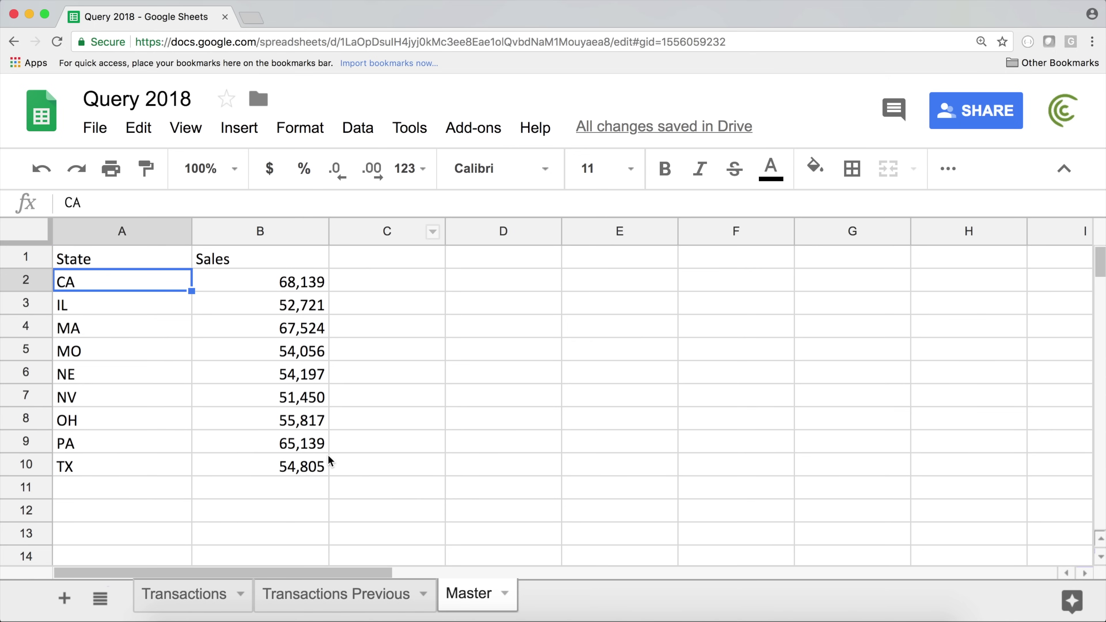
pyautogui.click(132, 261)
# Step: Insert $ before #,### in the format string so Sales shows $68,139, then review the formula
pyautogui.press('Return')
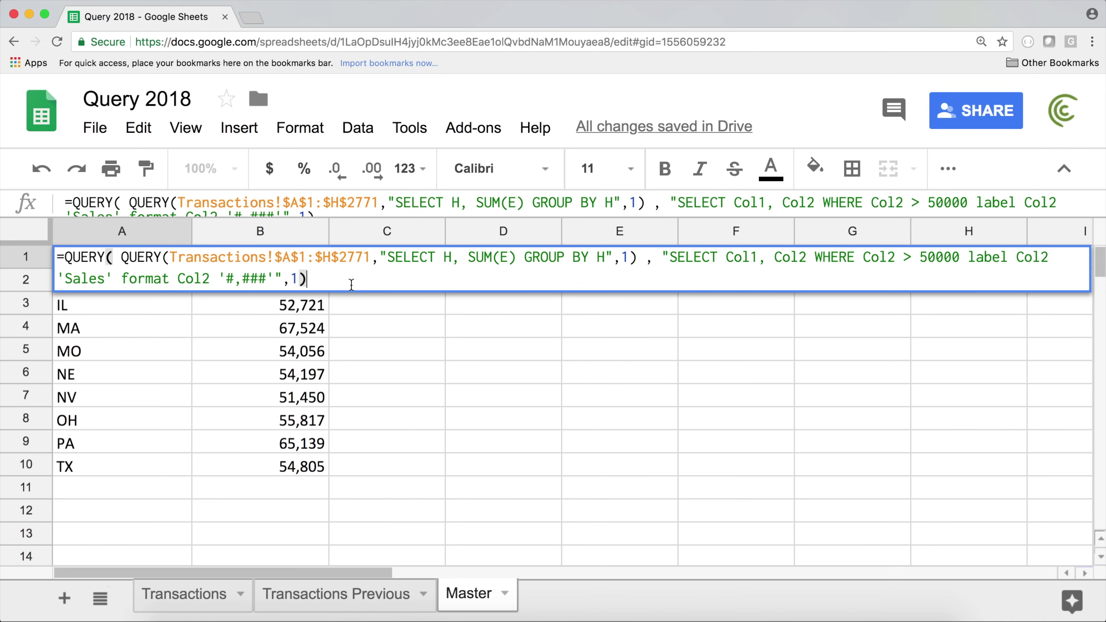
pyautogui.click(227, 280)
pyautogui.write('$')
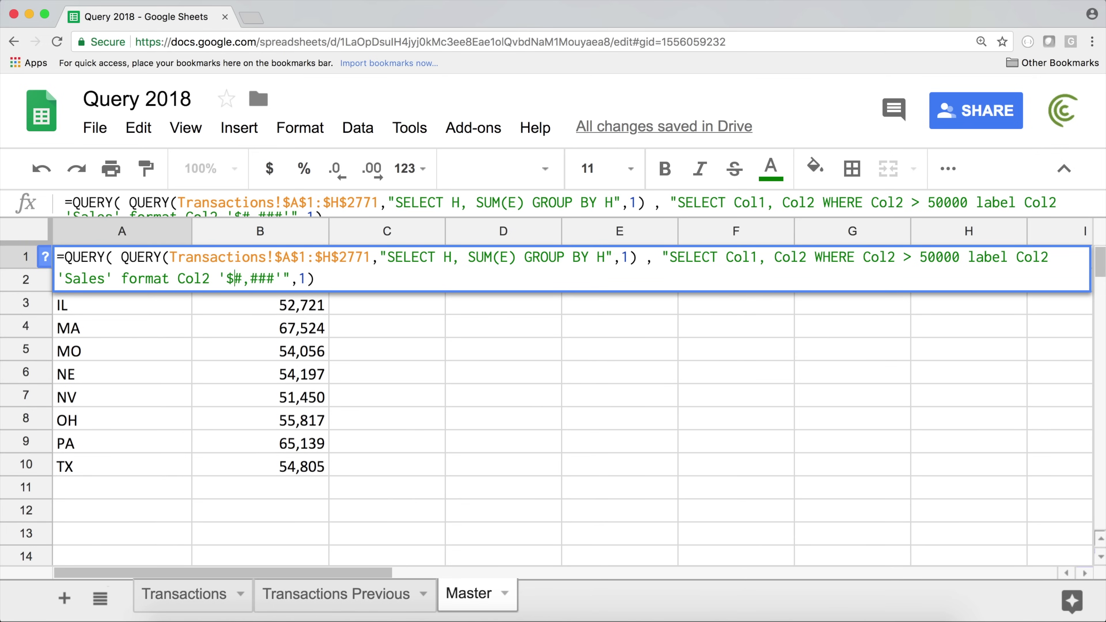
pyautogui.press('Return')
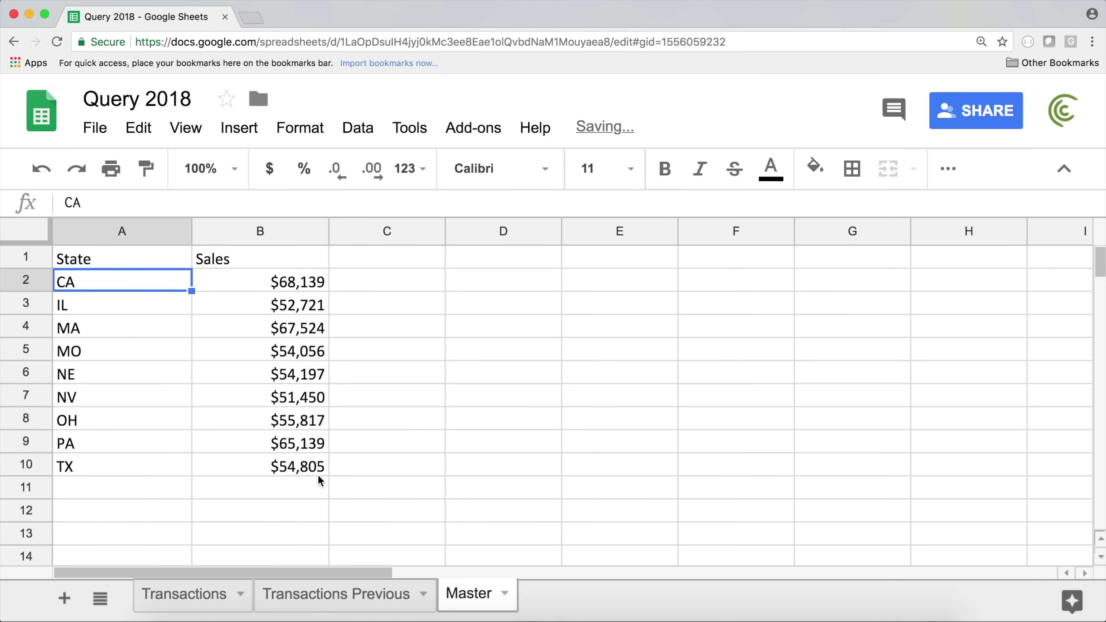
pyautogui.doubleClick(163, 260)
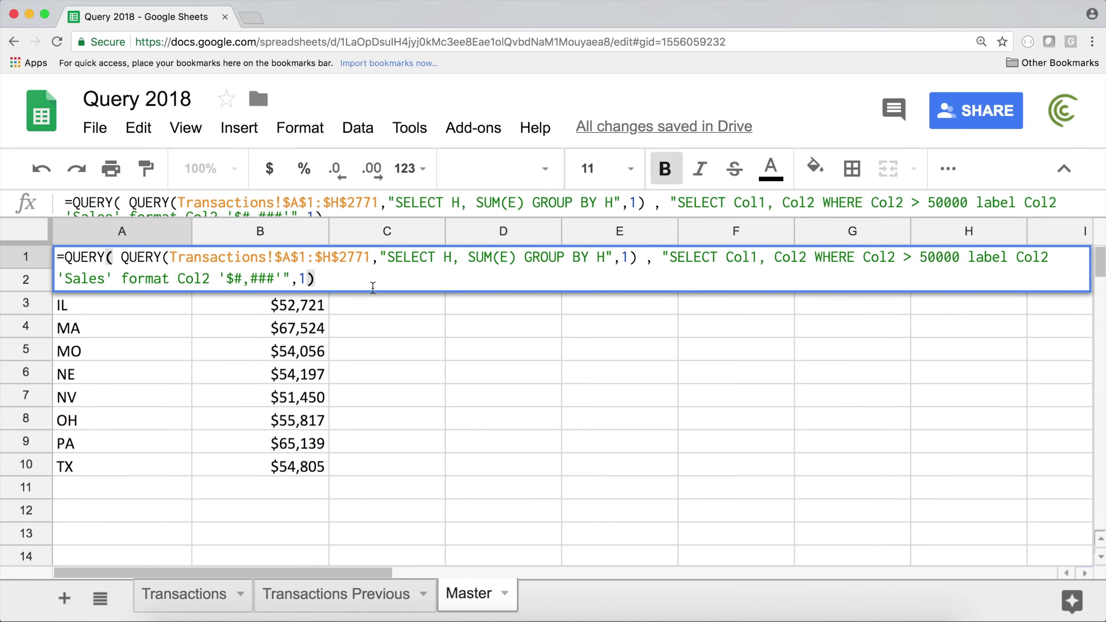
pyautogui.press('Return')
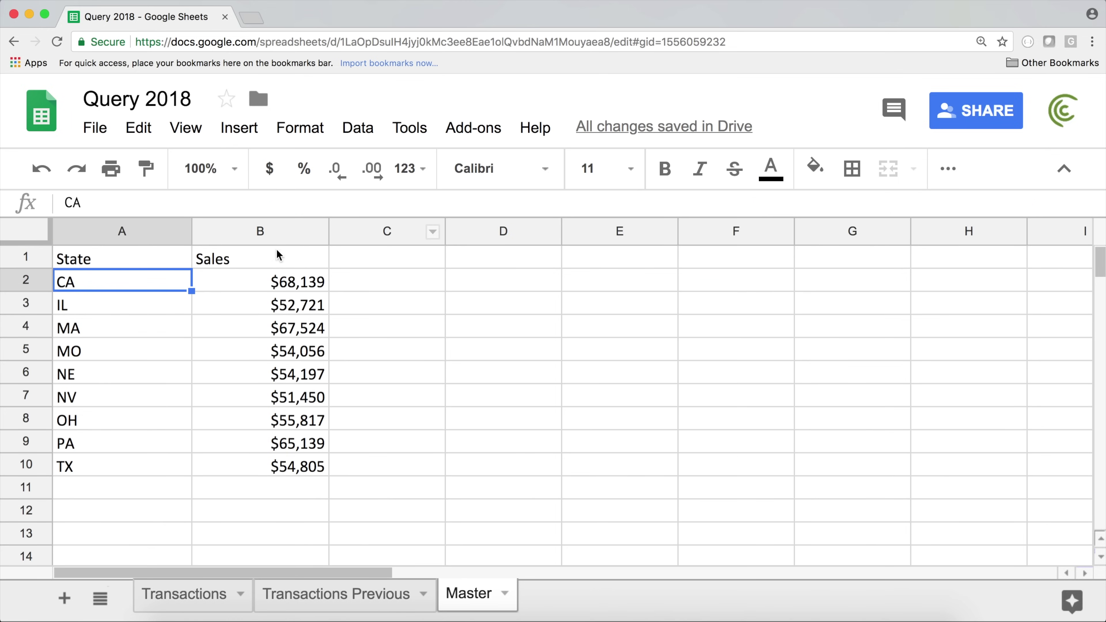